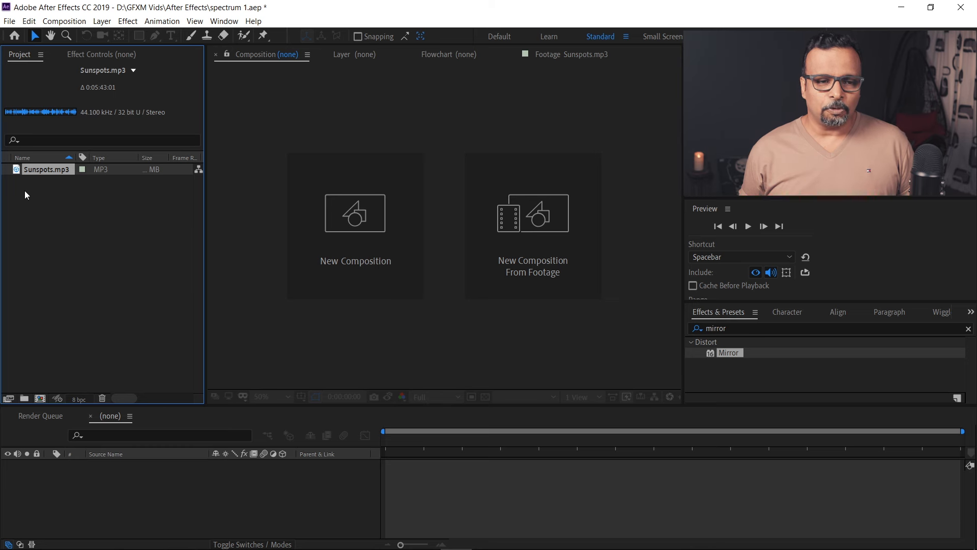
Open Sunspots.mp3 in the footage viewer and play it from shortly before the one-minute mark.
{"action": "left_click", "coordinate": [45, 218]}
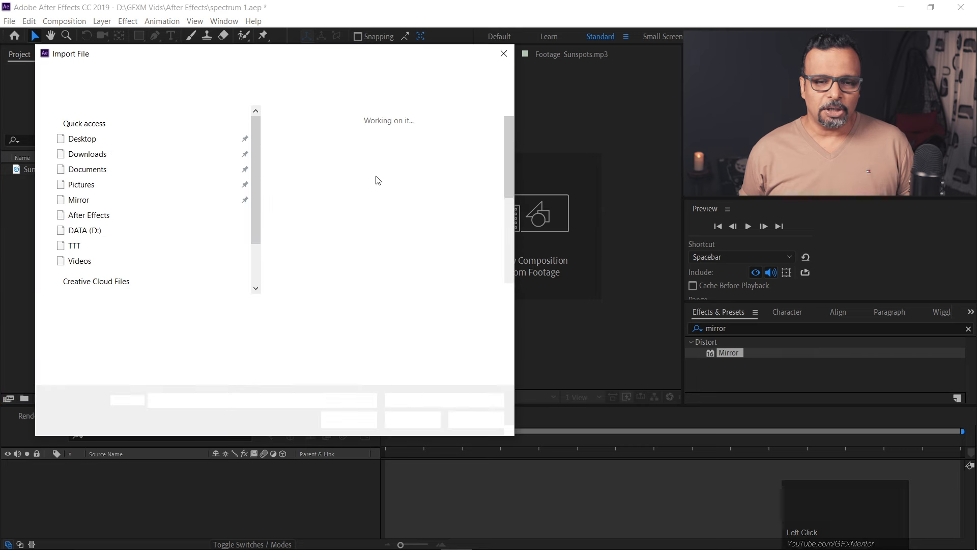
{"action": "key", "text": "Escape"}
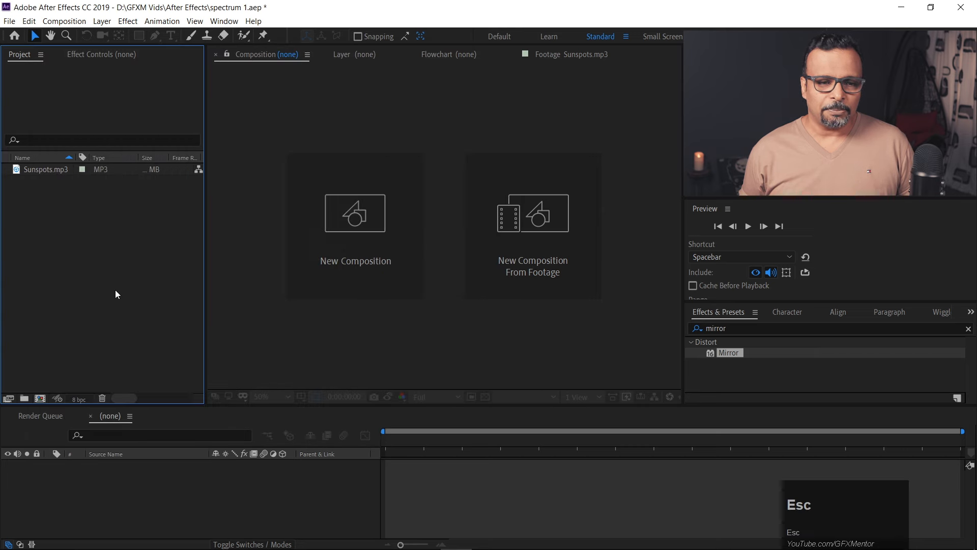
{"action": "double_click", "coordinate": [23, 173]}
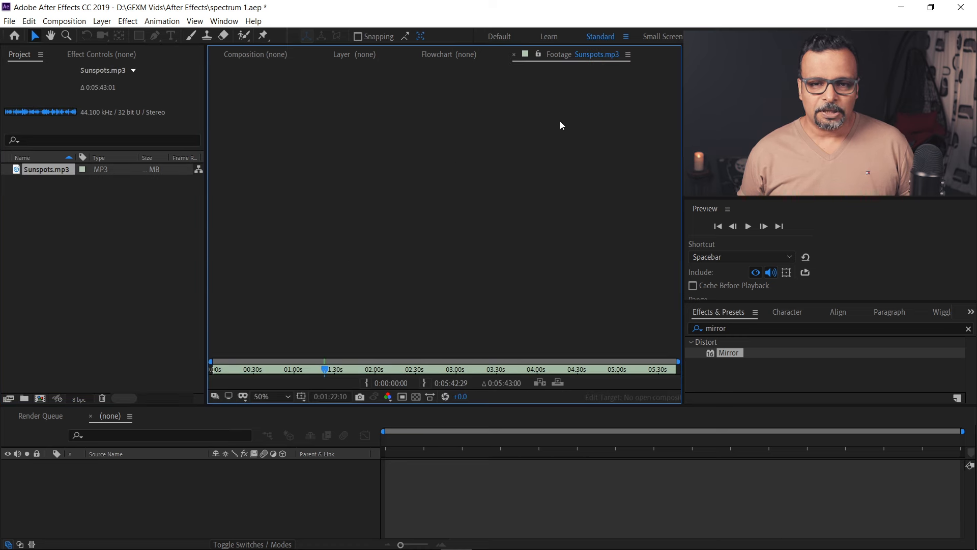
{"action": "left_click_drag", "start_coordinate": [324, 369], "coordinate": [279, 369]}
{"action": "key", "text": "space"}
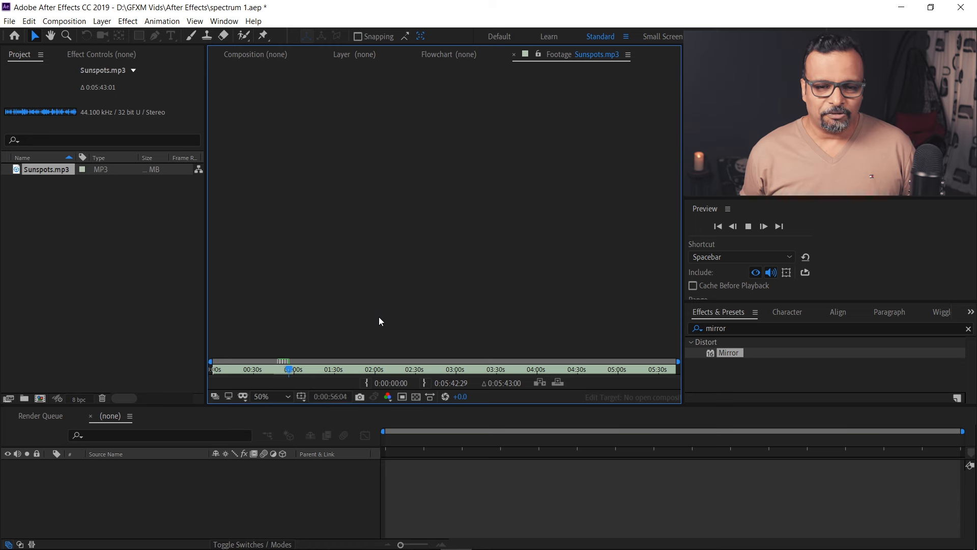
{"action": "key", "text": "space"}
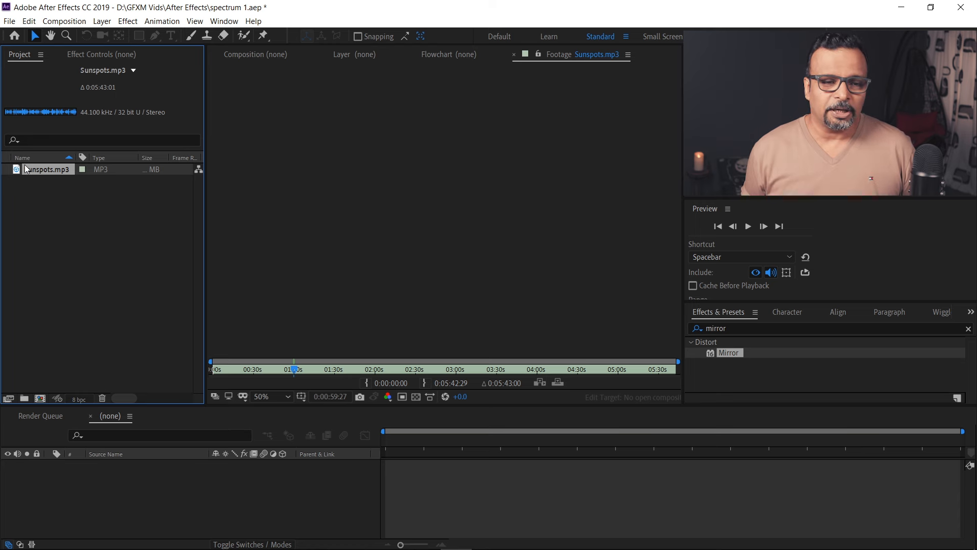
Create a new composition from the Sunspots.mp3 footage and move the current time to about 0:00:25.
{"action": "left_click_drag", "start_coordinate": [32, 169], "coordinate": [39, 397]}
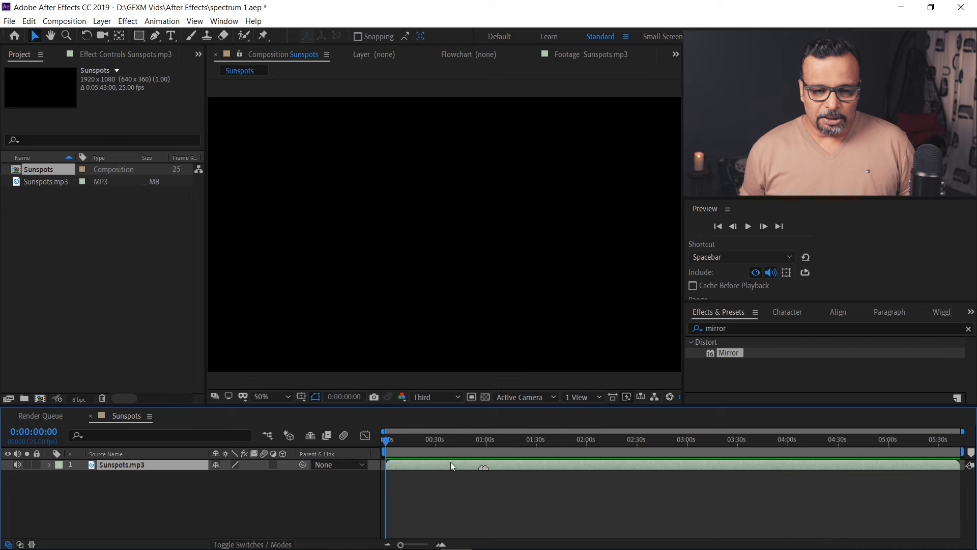
{"action": "left_click", "coordinate": [418, 447]}
{"action": "left_click_drag", "start_coordinate": [417, 447], "coordinate": [428, 447]}
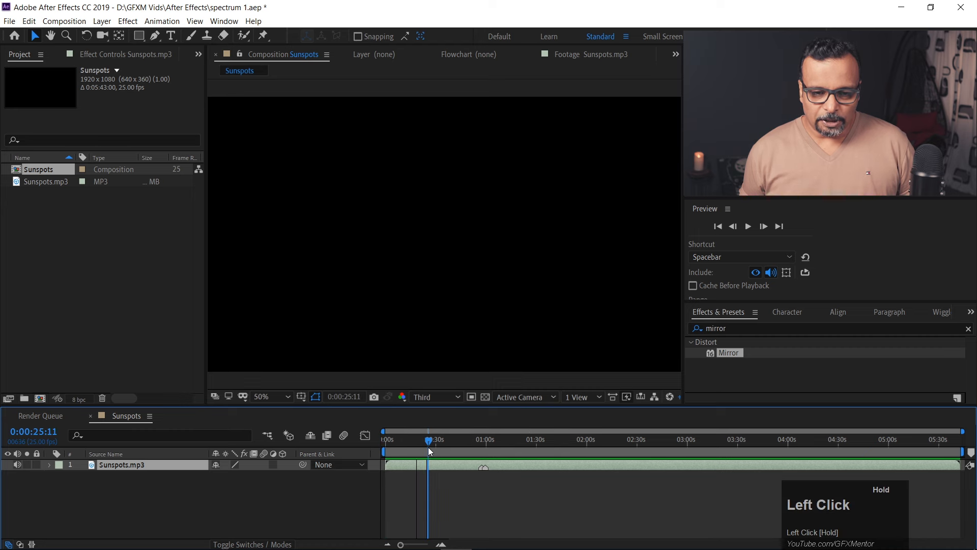
Delete all the markers on the Sunspots.mp3 layer and deselect the layer.
{"action": "right_click", "coordinate": [484, 471]}
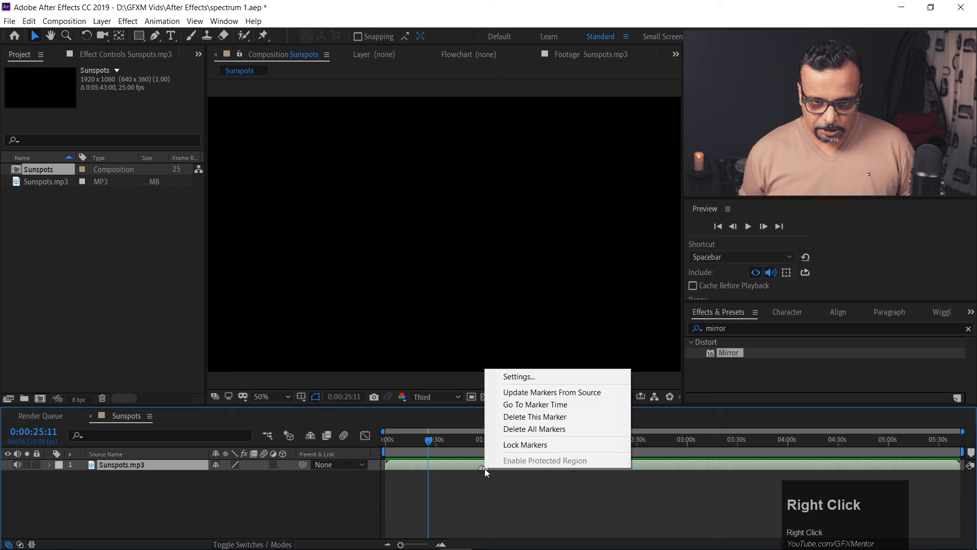
{"action": "left_click", "coordinate": [522, 417]}
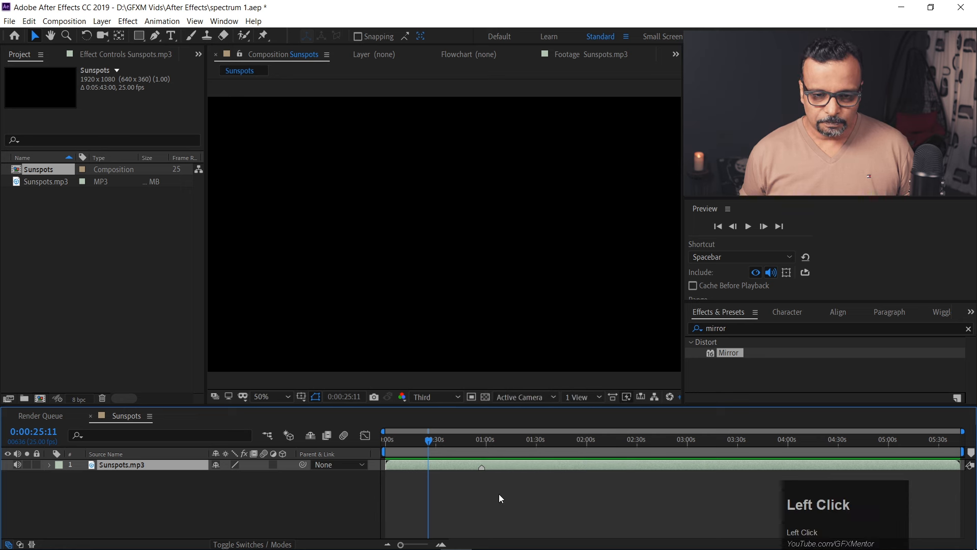
{"action": "right_click", "coordinate": [482, 468]}
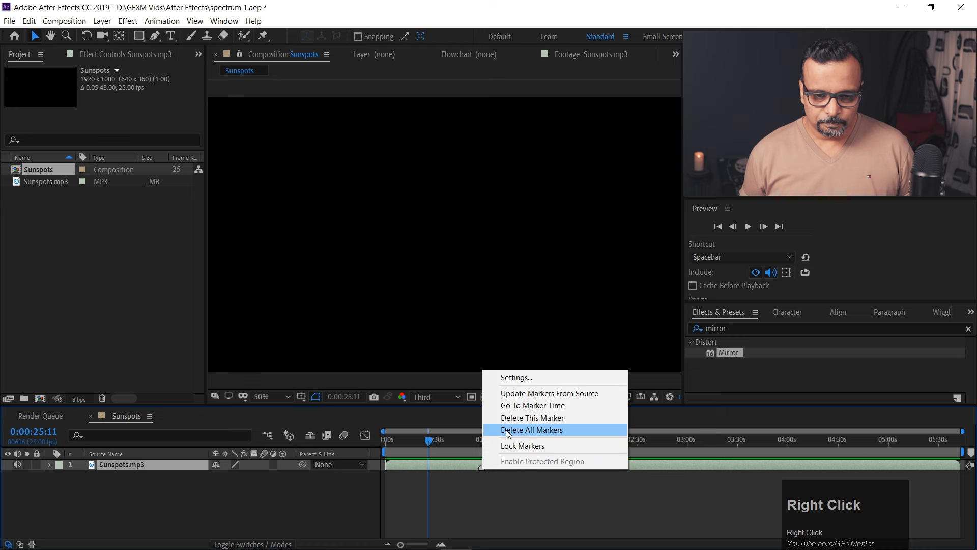
{"action": "left_click", "coordinate": [565, 430]}
{"action": "left_click", "coordinate": [452, 484]}
Listen to the Sunspots track from about 0:00:13, 0:00:36 and 0:00:54 in the timeline.
{"action": "left_click_drag", "start_coordinate": [432, 442], "coordinate": [407, 431]}
{"action": "key", "text": "space"}
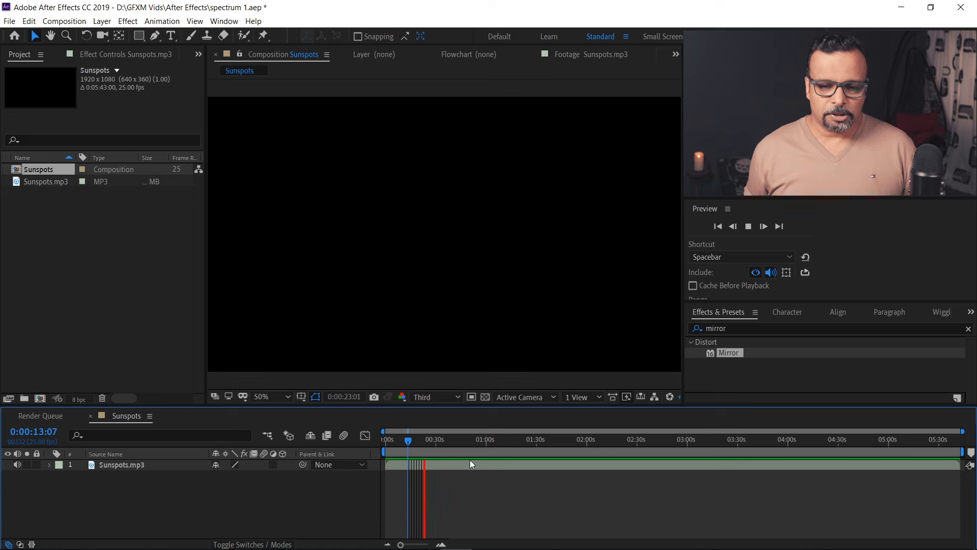
{"action": "left_click_drag", "start_coordinate": [451, 447], "coordinate": [447, 446]}
{"action": "key", "text": "space"}
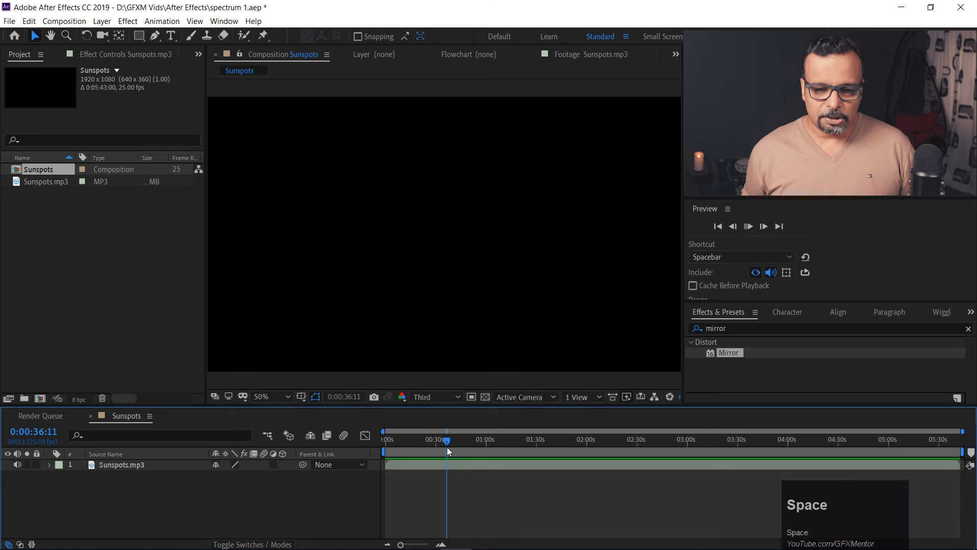
{"action": "left_click", "coordinate": [478, 448]}
{"action": "key", "text": "space"}
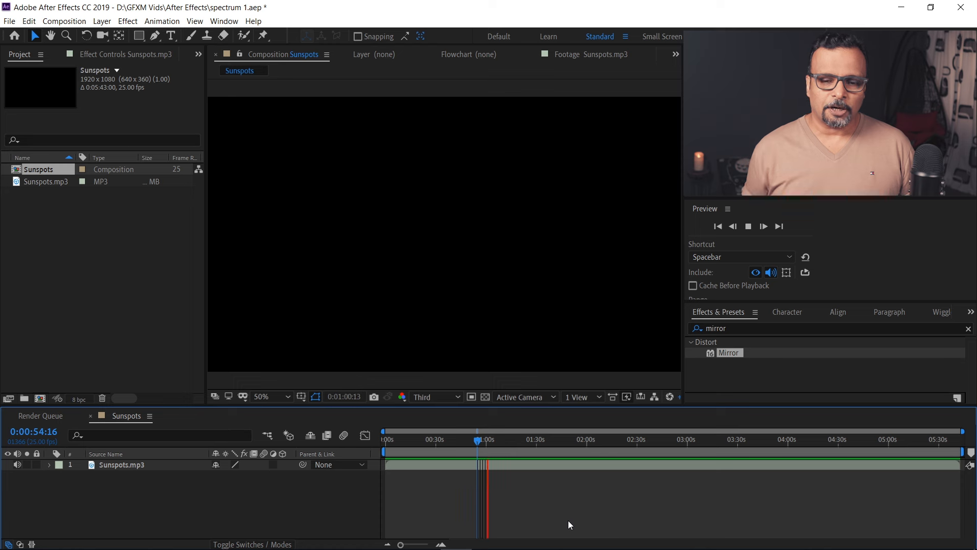
{"action": "key", "text": "space"}
Limit the work area from about 0:00:53 to shortly past the one-minute mark and preview that section.
{"action": "left_click_drag", "start_coordinate": [485, 440], "coordinate": [475, 435]}
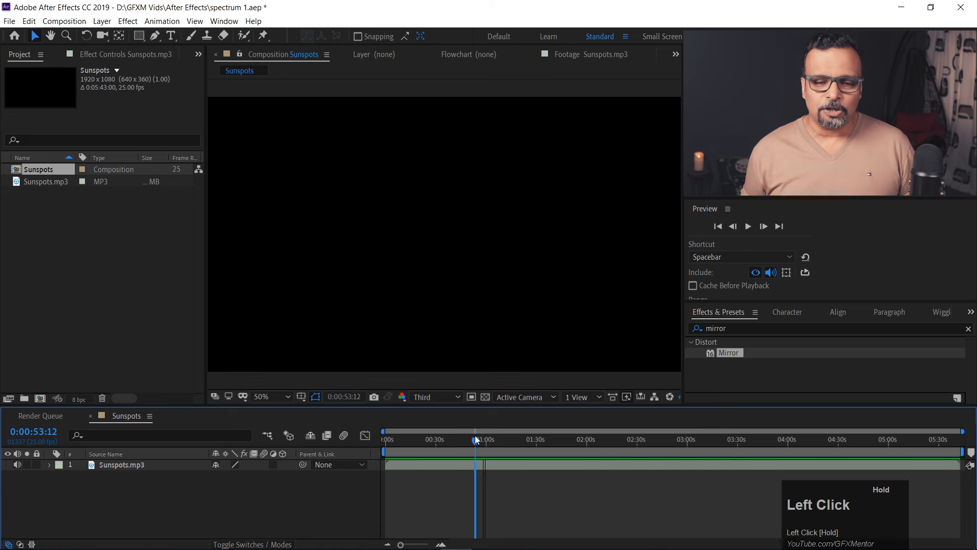
{"action": "left_click_drag", "start_coordinate": [383, 452], "coordinate": [472, 452]}
{"action": "left_click_drag", "start_coordinate": [963, 451], "coordinate": [502, 463]}
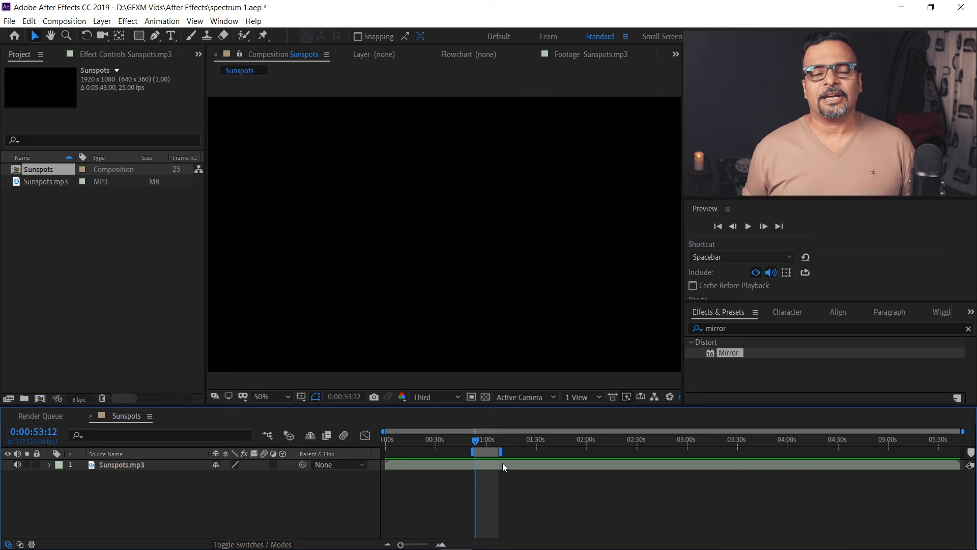
{"action": "key", "text": "space"}
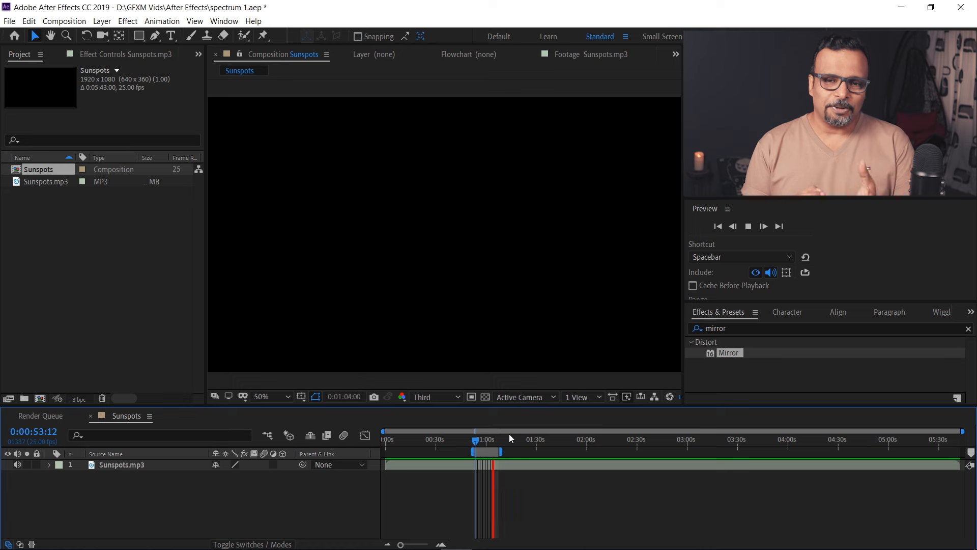
{"action": "key", "text": "space"}
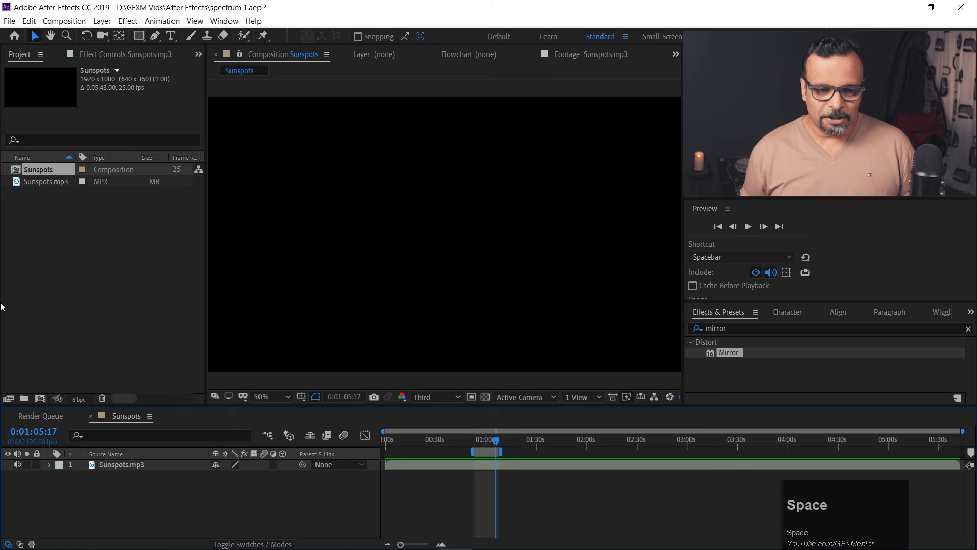
Add a new full-frame medium cyan solid layer above the Sunspots.mp3 layer.
{"action": "right_click", "coordinate": [102, 488]}
{"action": "mouse_move", "coordinate": [200, 367]}
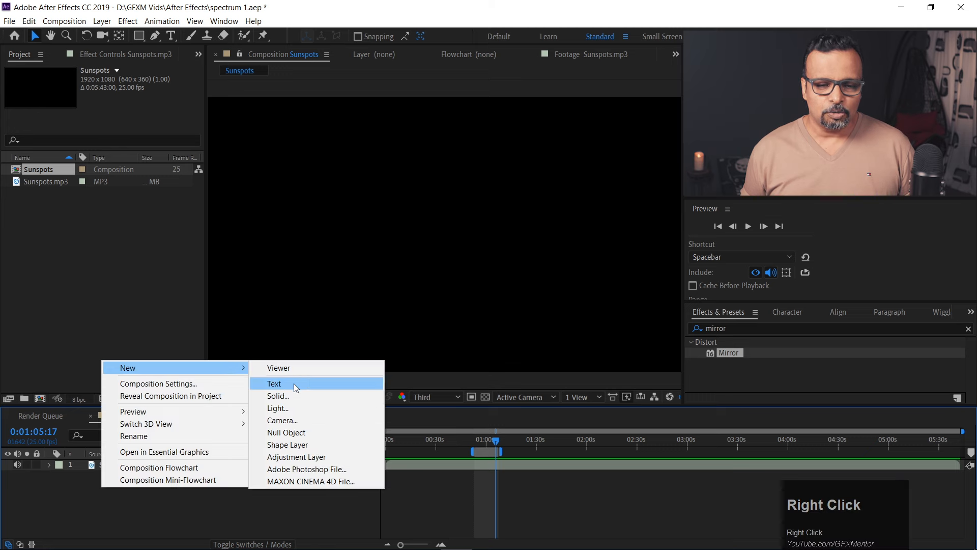
{"action": "left_click", "coordinate": [285, 398]}
{"action": "left_click", "coordinate": [505, 364]}
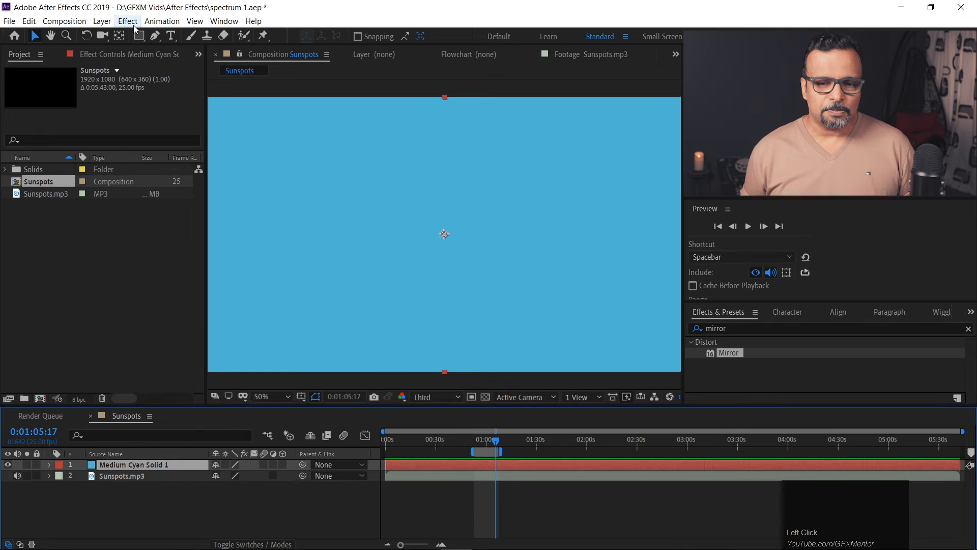
Search the effects for "audio" and apply Audio Spectrum to the cyan solid.
{"action": "left_click_drag", "start_coordinate": [741, 330], "coordinate": [660, 331]}
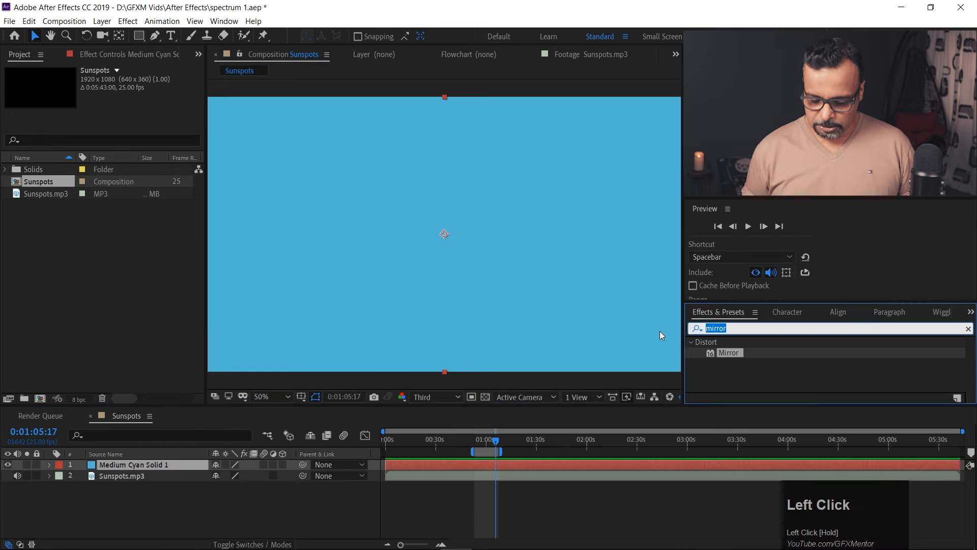
{"action": "key", "text": "BackSpace"}
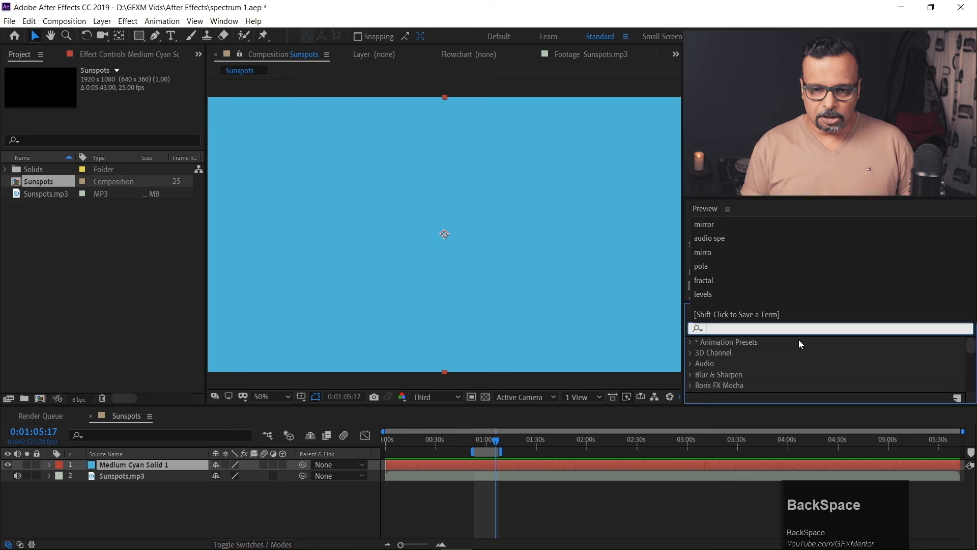
{"action": "type", "text": "aur"}
{"action": "key", "text": "BackSpace"}
{"action": "type", "text": "dio"}
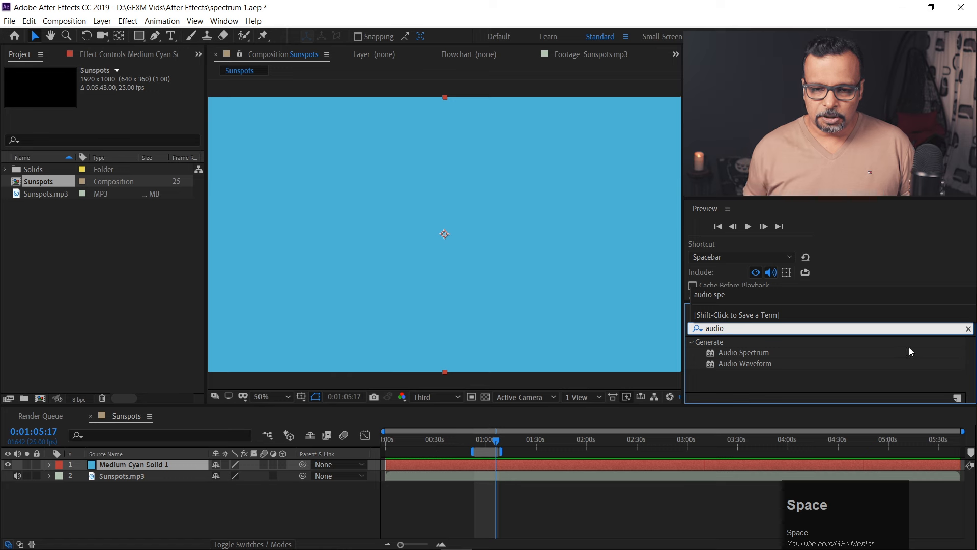
{"action": "left_click_drag", "start_coordinate": [741, 353], "coordinate": [467, 252]}
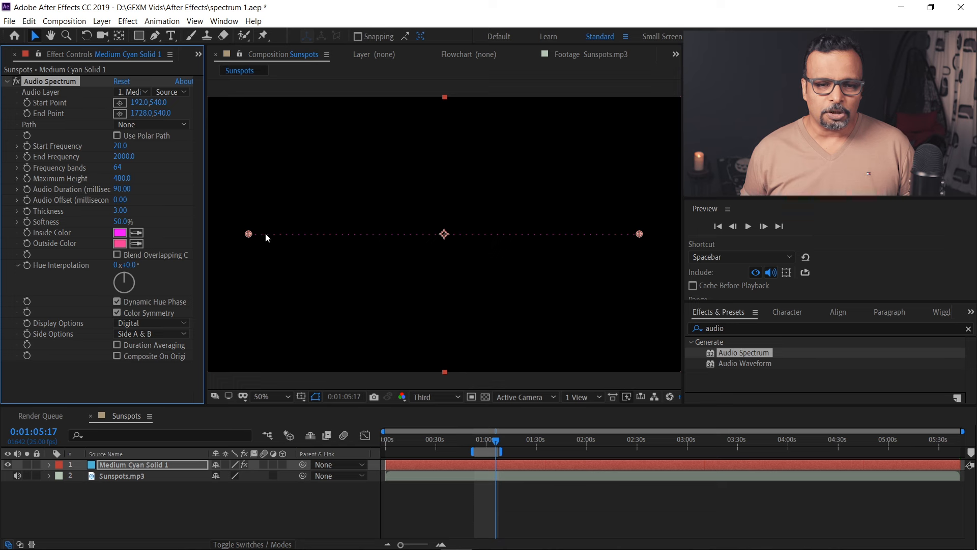
Set the Audio Spectrum's audio layer to Sunspots.mp3 and preview the animated spectrum.
{"action": "left_click", "coordinate": [143, 91]}
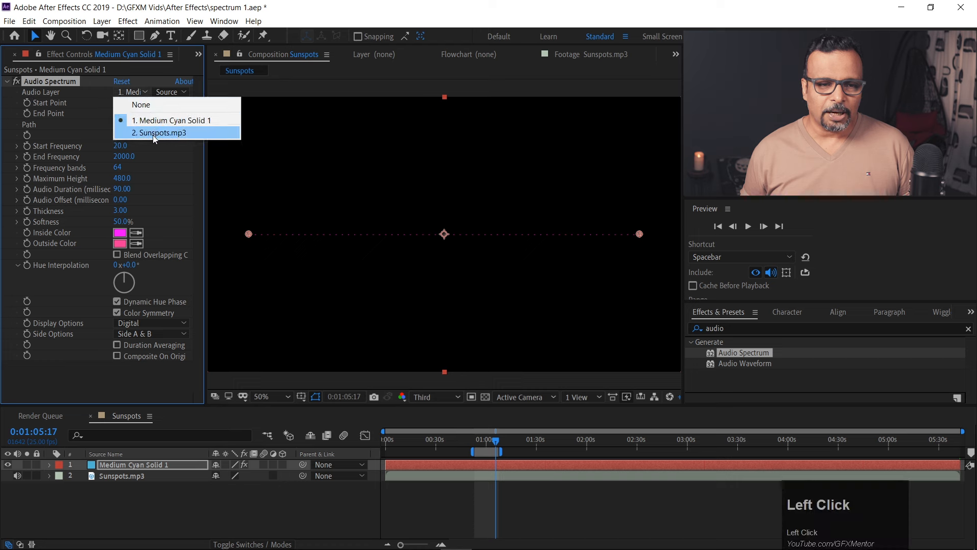
{"action": "left_click", "coordinate": [184, 133]}
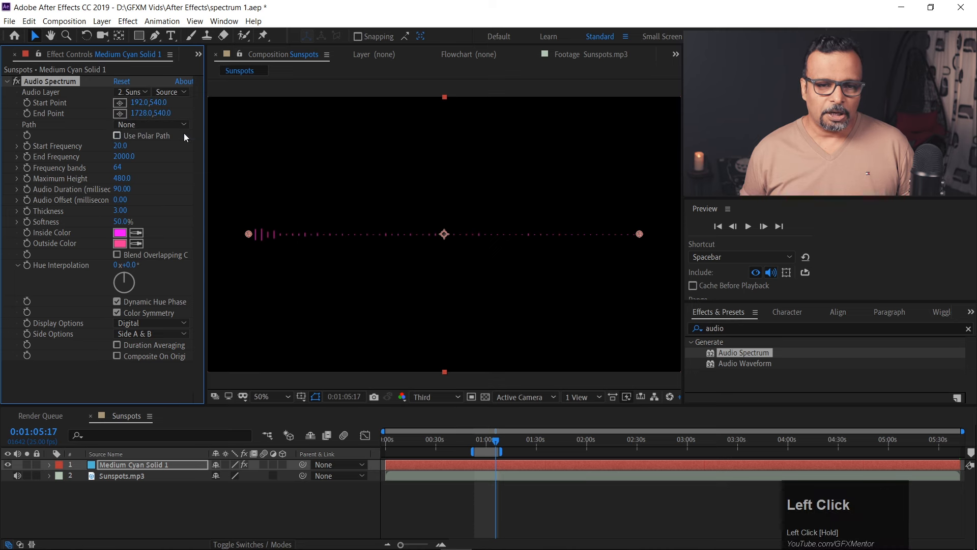
{"action": "key", "text": "space"}
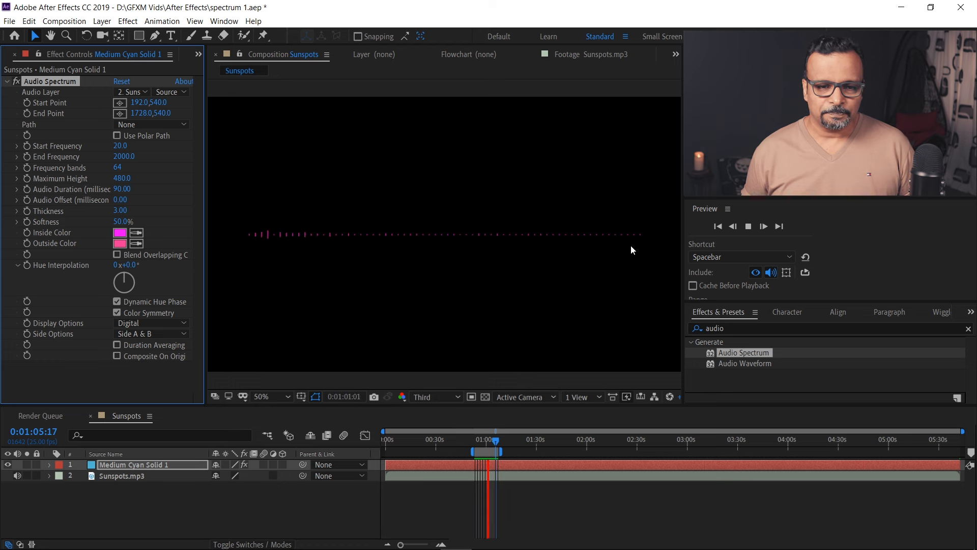
{"action": "key", "text": "space"}
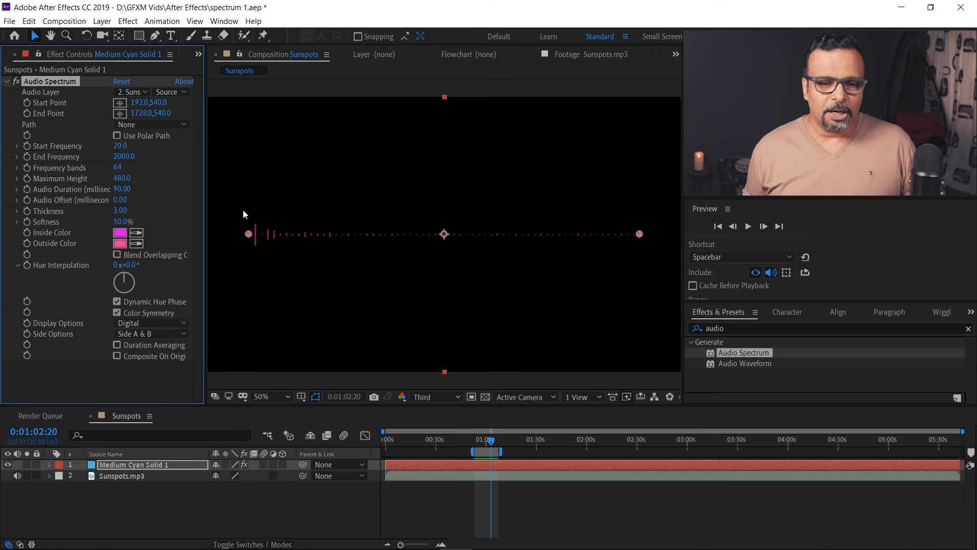
Try a diagonal spectrum line with the start point at about 186, 87 and the end point at about 1714, 914.
{"action": "left_click", "coordinate": [120, 115]}
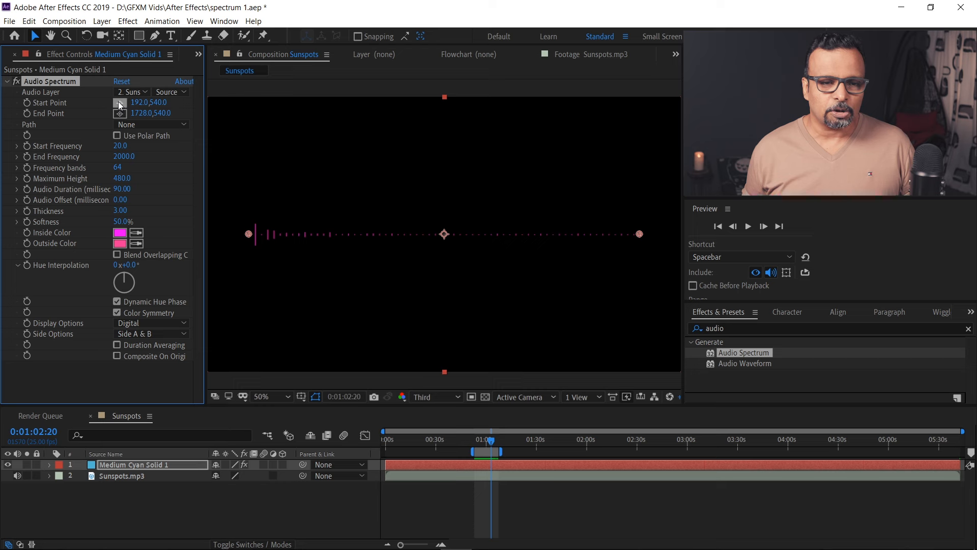
{"action": "left_click_drag", "start_coordinate": [151, 106], "coordinate": [274, 182]}
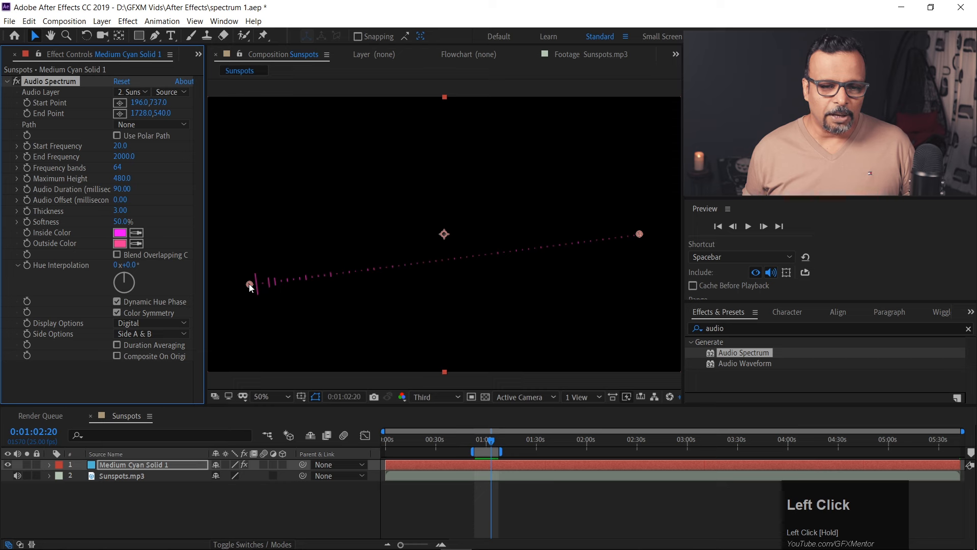
{"action": "left_click_drag", "start_coordinate": [248, 285], "coordinate": [248, 124]}
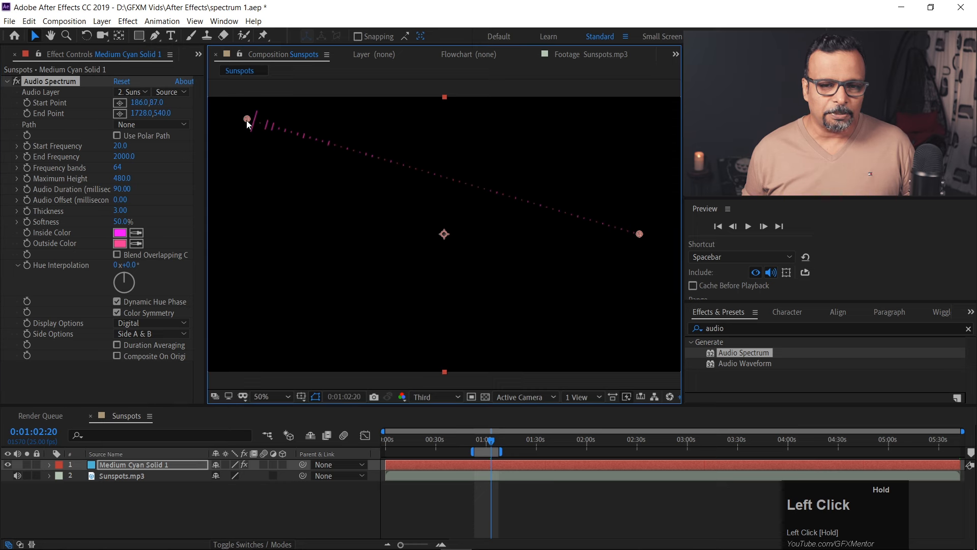
{"action": "left_click_drag", "start_coordinate": [639, 237], "coordinate": [636, 329]}
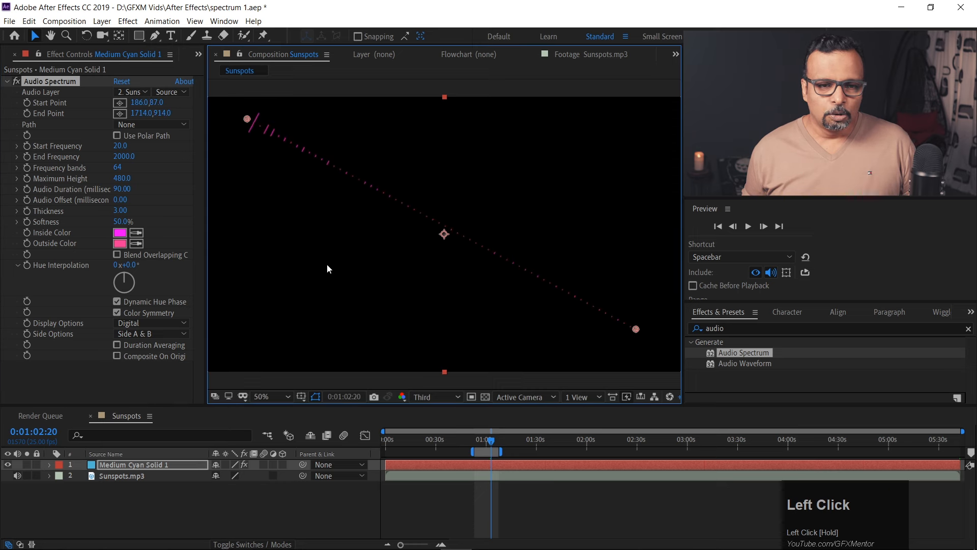
Lay the spectrum line roughly horizontal, with its start point at 190, 538 and end point at about 1692, 542.
{"action": "left_click", "coordinate": [120, 104]}
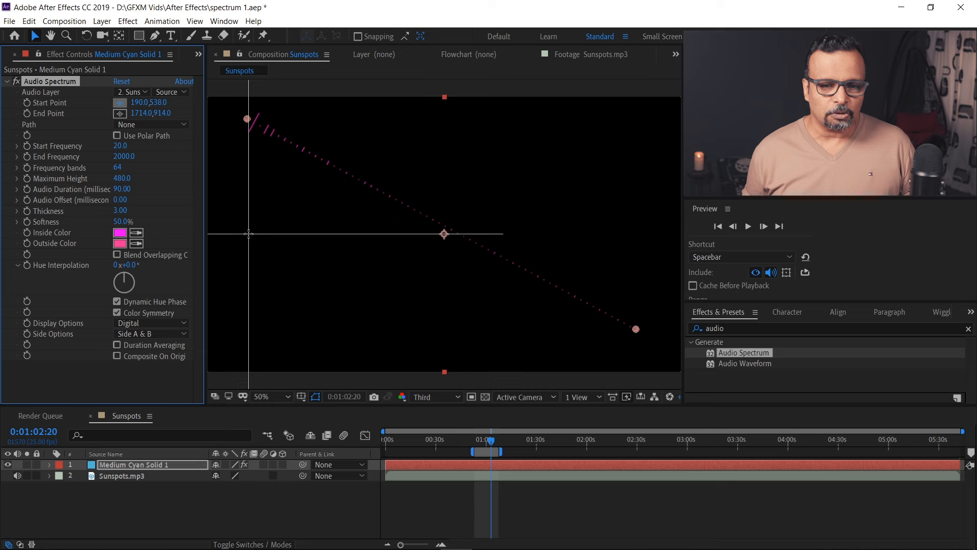
{"action": "left_click", "coordinate": [249, 234]}
{"action": "left_click", "coordinate": [121, 114]}
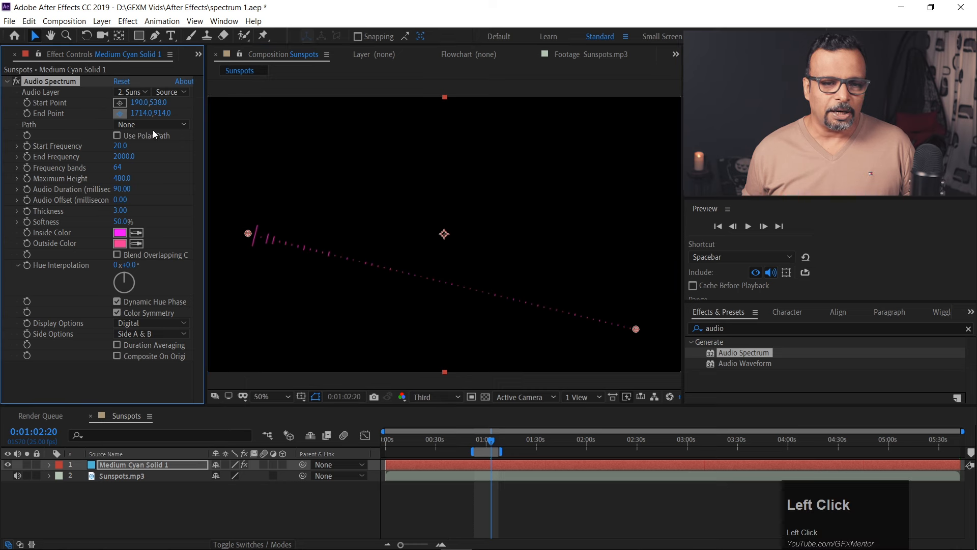
{"action": "left_click", "coordinate": [590, 233]}
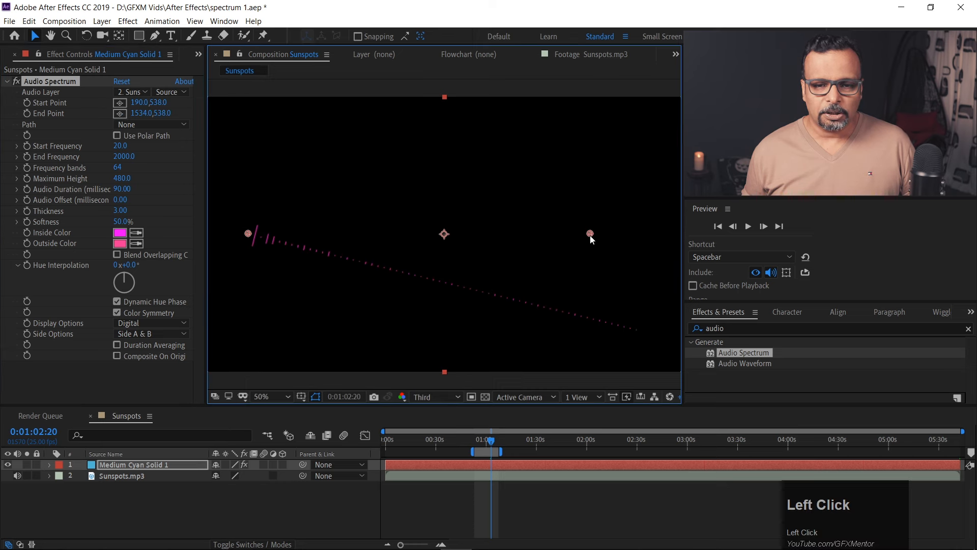
{"action": "left_click_drag", "start_coordinate": [598, 235], "coordinate": [631, 236]}
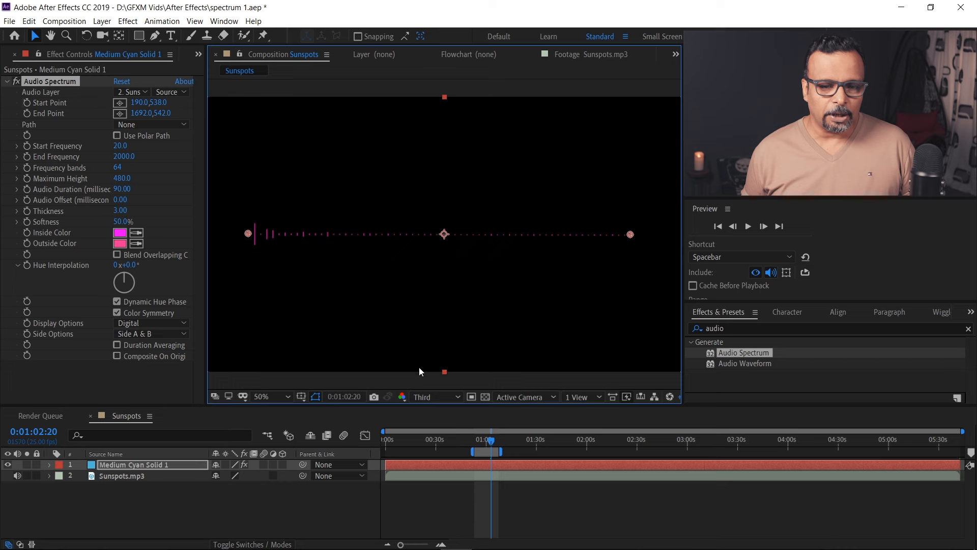
Set both the inside and outside colors of the Audio Spectrum to white.
{"action": "left_click_drag", "start_coordinate": [487, 446], "coordinate": [475, 446]}
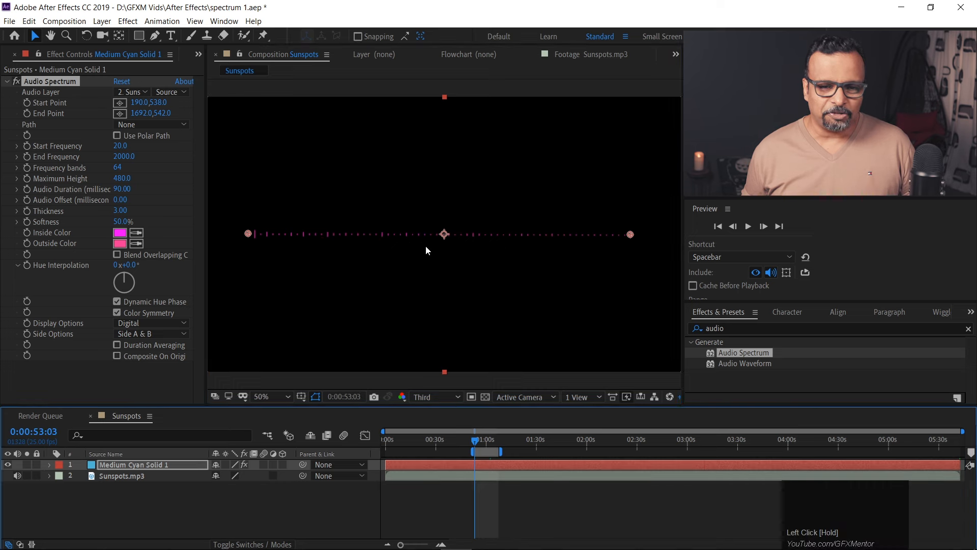
{"action": "left_click", "coordinate": [120, 233]}
{"action": "left_click", "coordinate": [215, 182]}
{"action": "left_click", "coordinate": [171, 167]}
{"action": "left_click", "coordinate": [441, 157]}
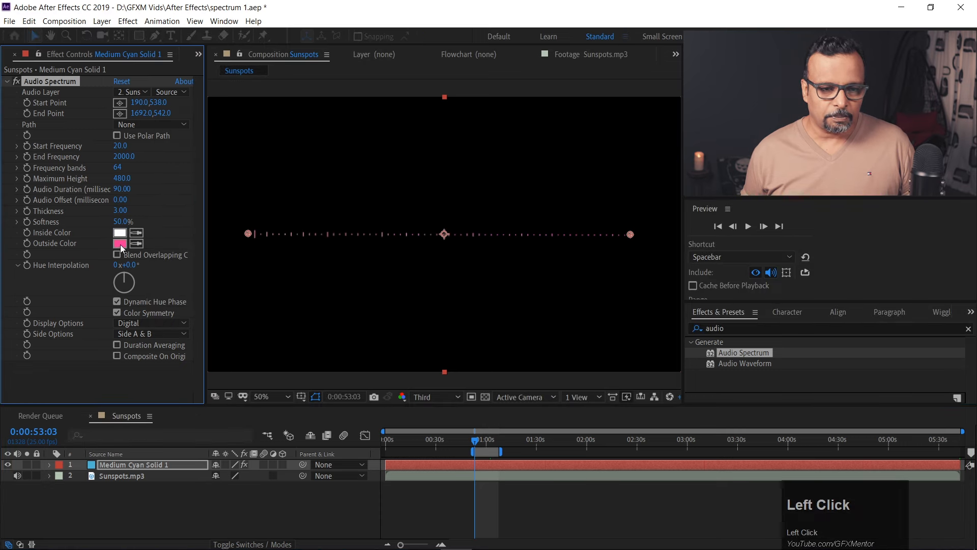
{"action": "left_click", "coordinate": [120, 243]}
{"action": "left_click", "coordinate": [170, 166]}
{"action": "left_click", "coordinate": [441, 155]}
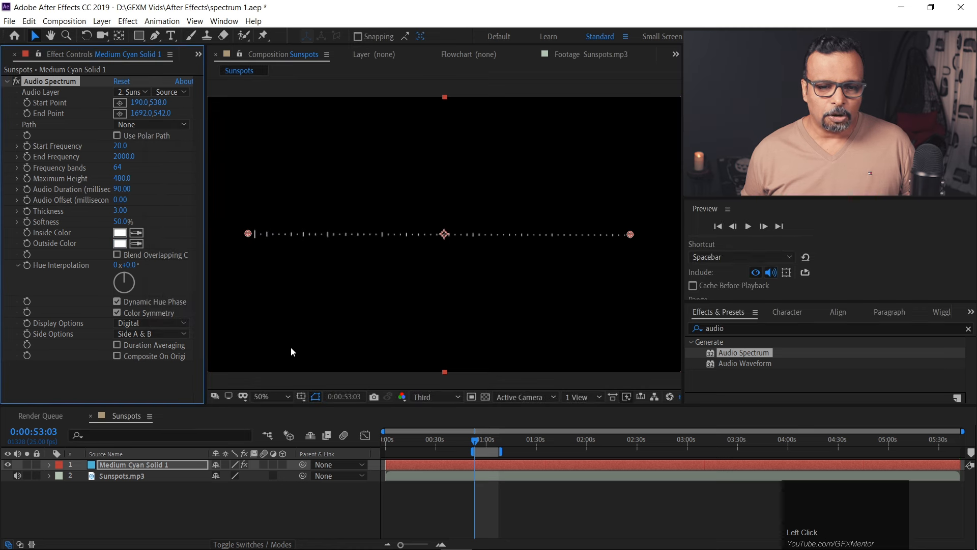
Try keyframing the spectrum's endpoints at 0:00:53:03, and at 0:01:06:19 move the start point to about 1676, 906 and the end point to 340, 88.
{"action": "left_click", "coordinate": [27, 103]}
{"action": "left_click", "coordinate": [27, 113]}
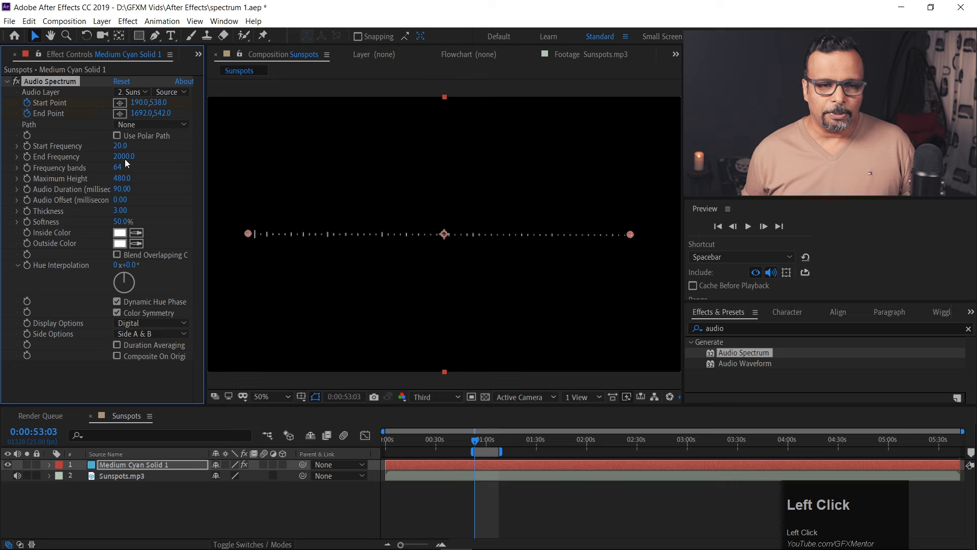
{"action": "left_click_drag", "start_coordinate": [477, 448], "coordinate": [500, 447]}
{"action": "left_click", "coordinate": [627, 230]}
{"action": "left_click_drag", "start_coordinate": [624, 225], "coordinate": [286, 119]}
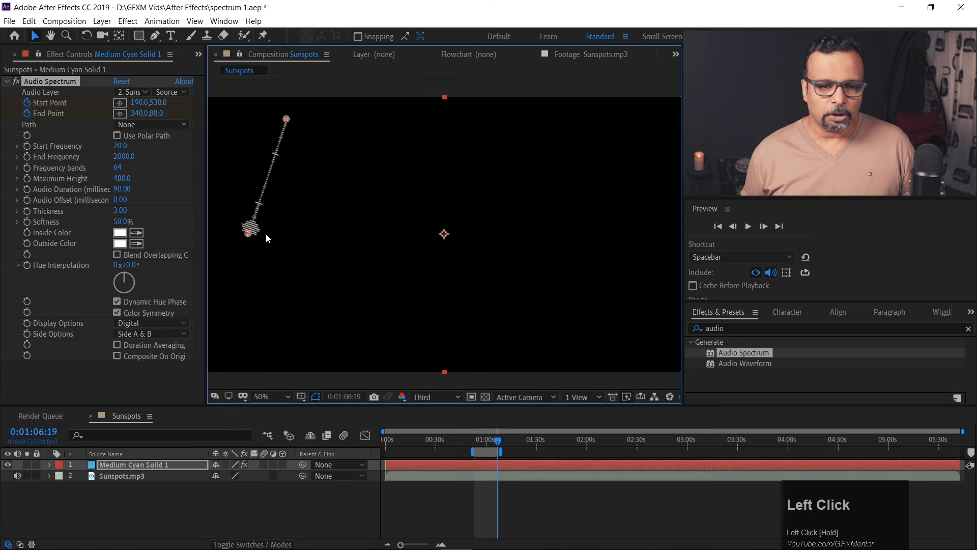
{"action": "left_click_drag", "start_coordinate": [250, 239], "coordinate": [628, 331]}
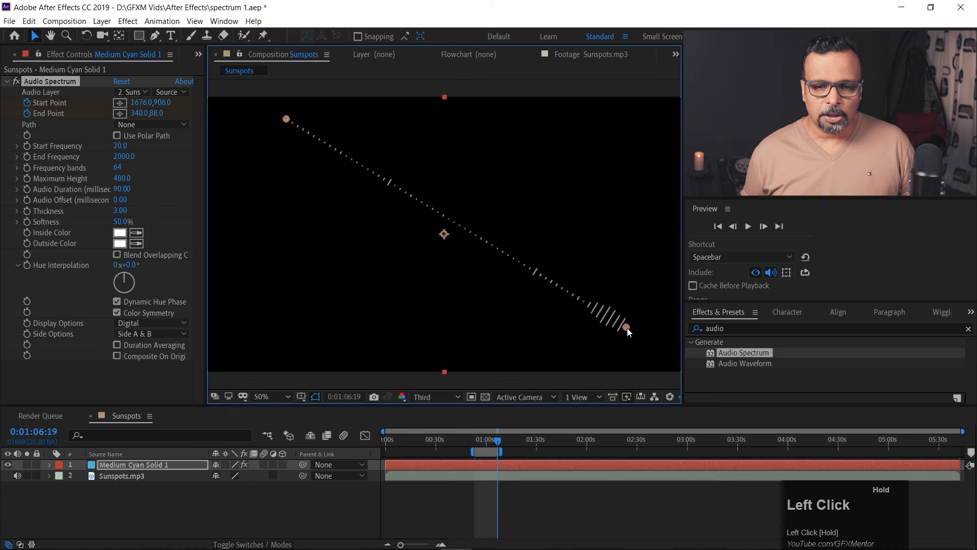
Preview the animated spectrum line from the start of the work area.
{"action": "left_click_drag", "start_coordinate": [497, 443], "coordinate": [473, 440]}
{"action": "key", "text": "space"}
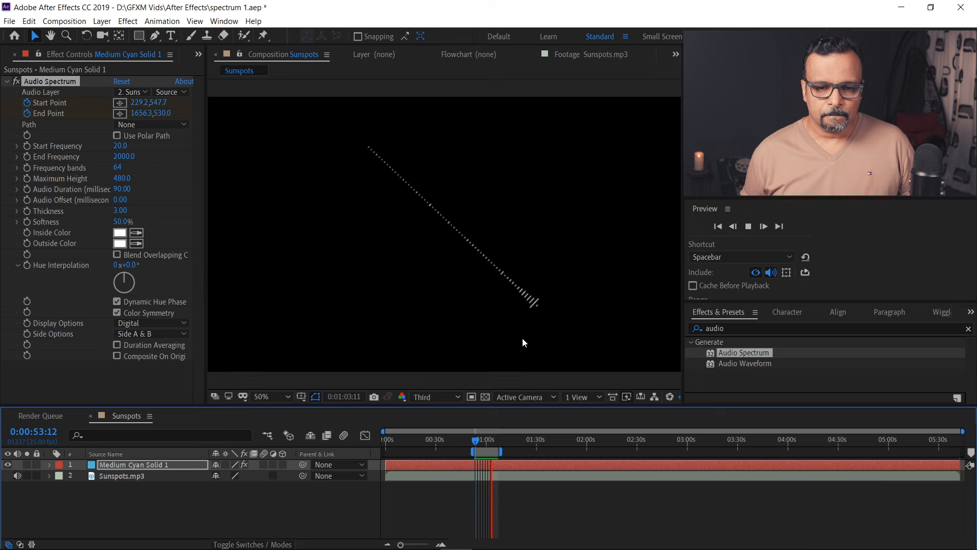
{"action": "key", "text": "space"}
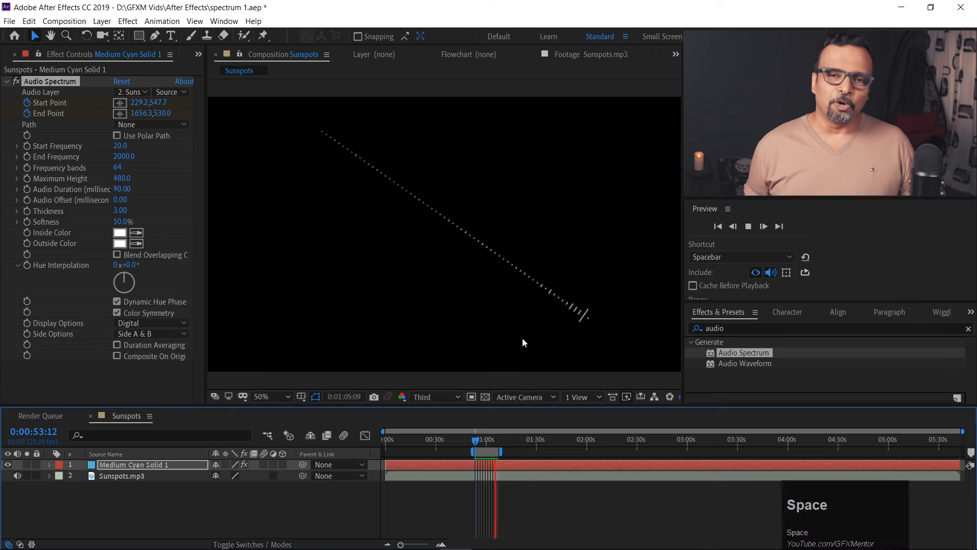
Undo the endpoint moves and remove the start and end point keyframes, restoring the line from 190, 538 to 1692, 542.
{"action": "key", "text": "ctrl+z"}
{"action": "key", "text": "ctrl+z"}
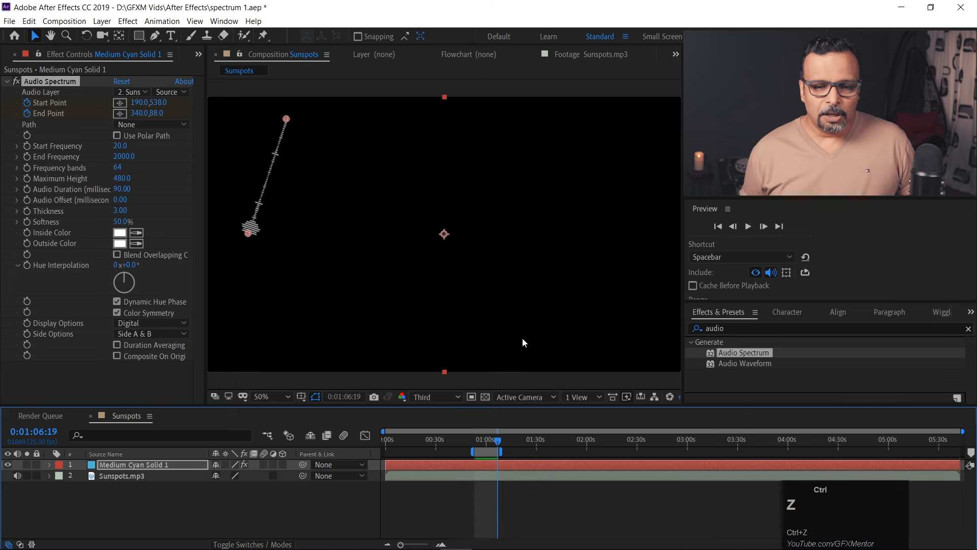
{"action": "left_click", "coordinate": [27, 113]}
{"action": "left_click", "coordinate": [27, 103]}
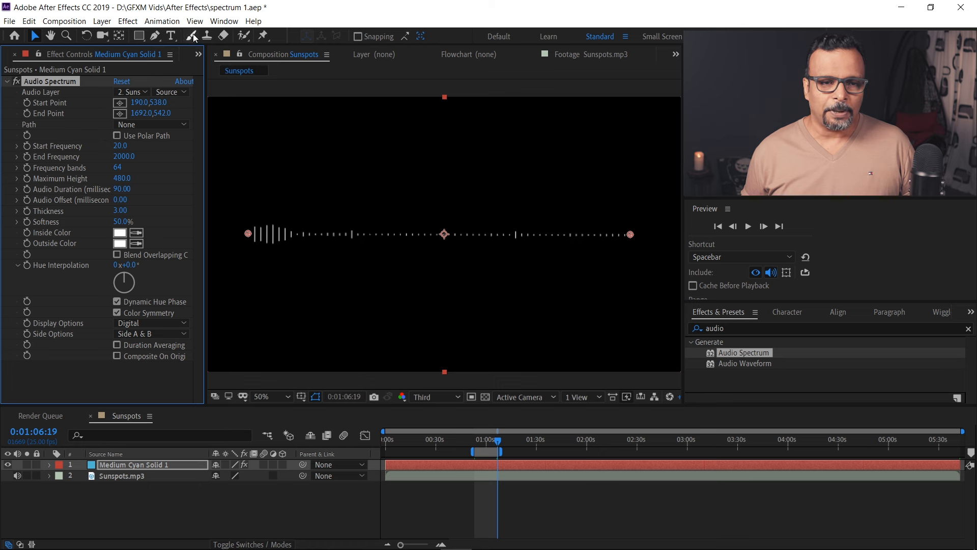
Draw an open S-curved mask across the cyan solid with the Pen tool and set the spectrum's path to Mask 1.
{"action": "left_click", "coordinate": [160, 37]}
{"action": "left_click", "coordinate": [237, 339]}
{"action": "left_click_drag", "start_coordinate": [435, 247], "coordinate": [616, 263]}
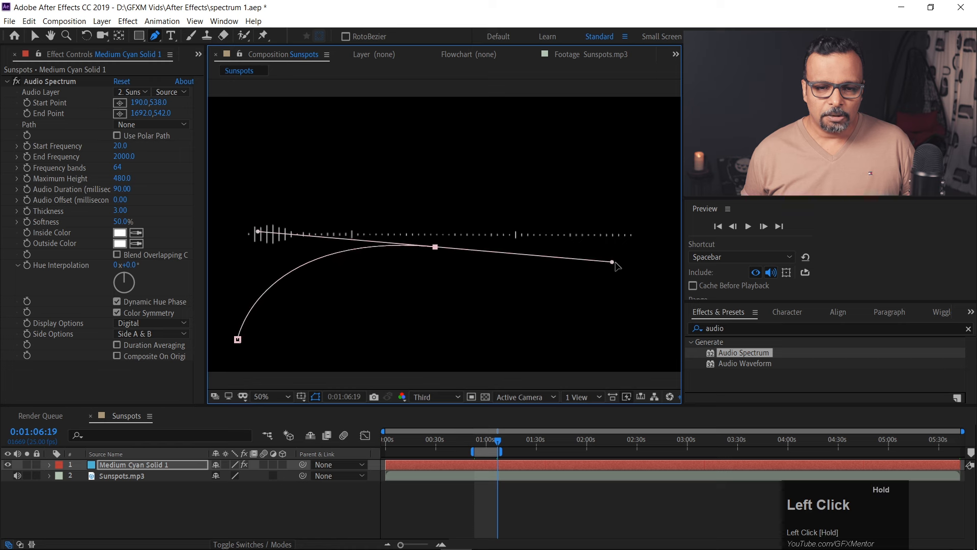
{"action": "left_click", "coordinate": [651, 108]}
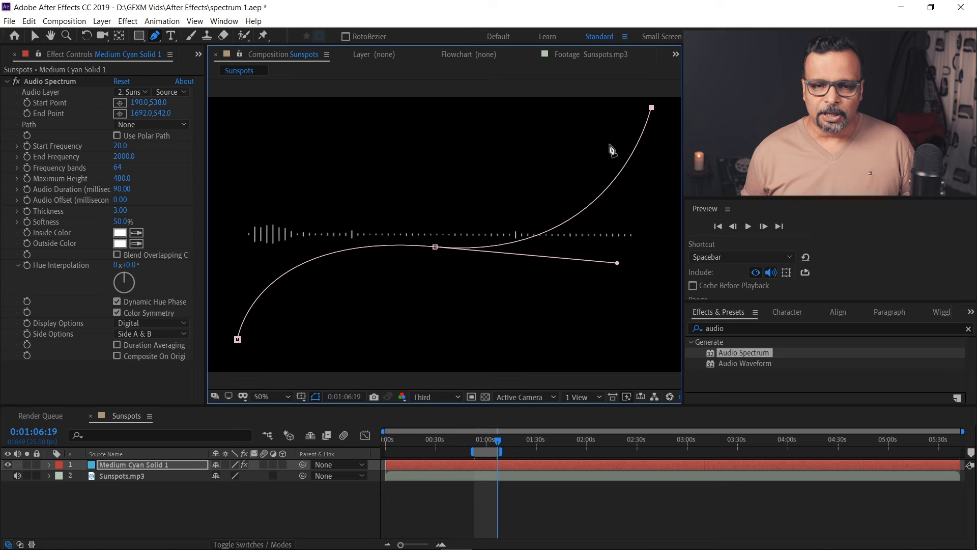
{"action": "left_click", "coordinate": [148, 125]}
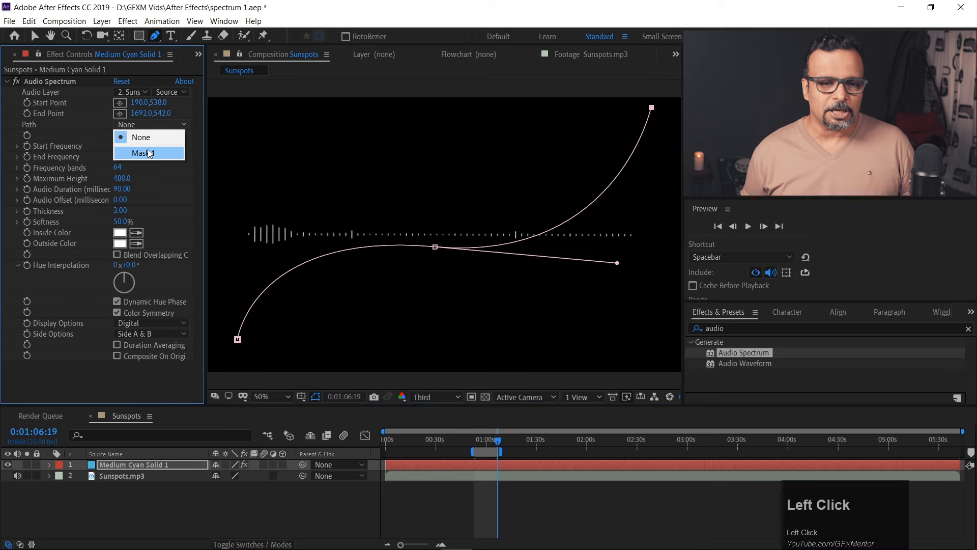
{"action": "left_click", "coordinate": [167, 157]}
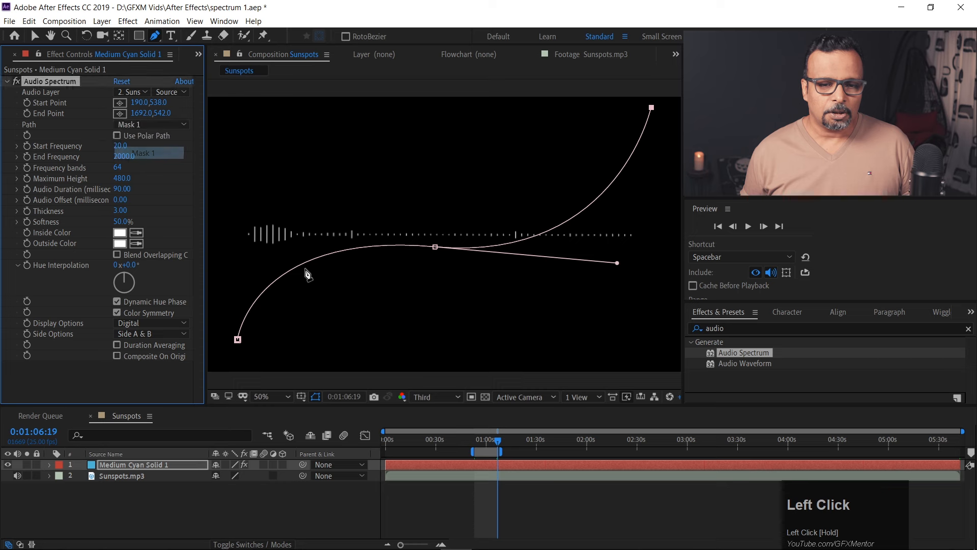
Preview the spectrum following the curved mask from near the start of the work area.
{"action": "left_click_drag", "start_coordinate": [497, 446], "coordinate": [476, 441]}
{"action": "key", "text": "space"}
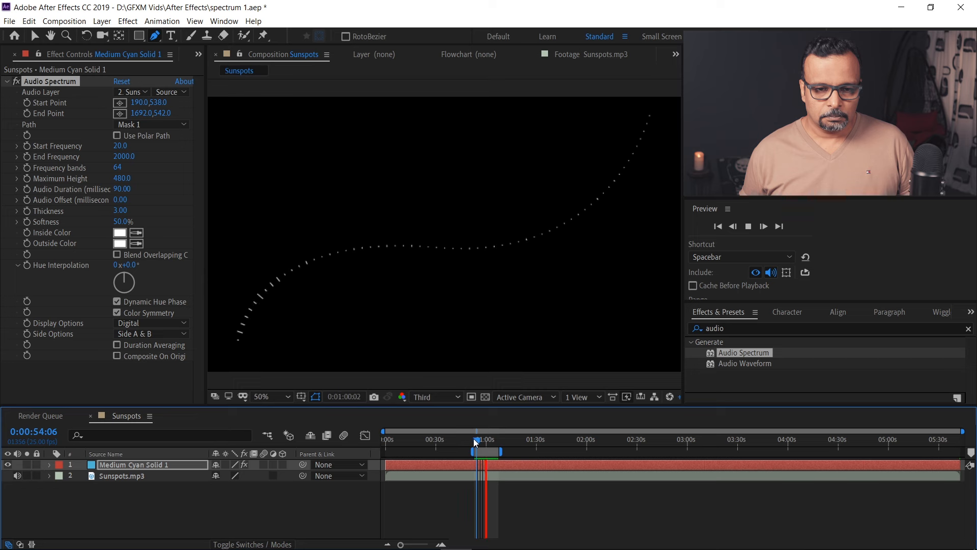
{"action": "key", "text": "space"}
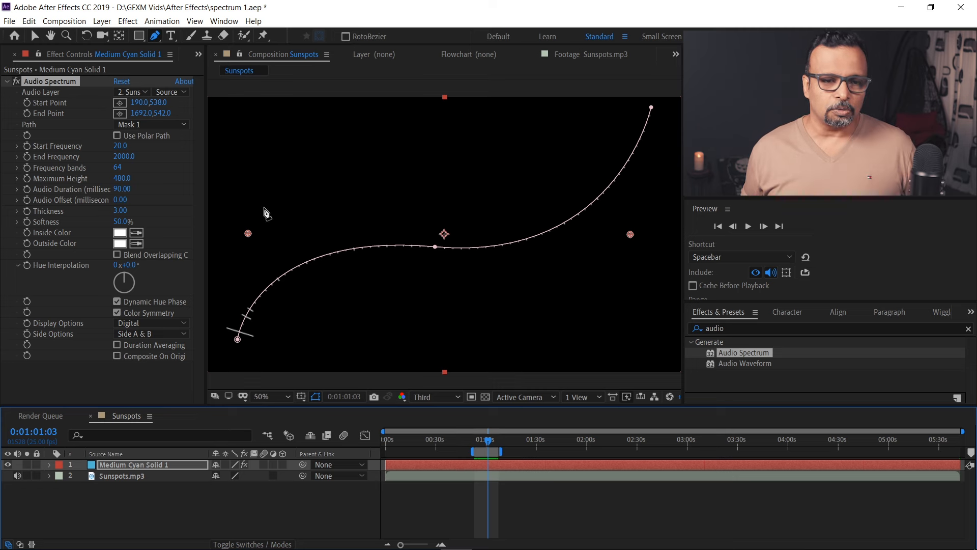
Set the spectrum's path back to None and delete Mask 1 from the cyan solid.
{"action": "left_click", "coordinate": [147, 124]}
{"action": "left_click", "coordinate": [145, 137]}
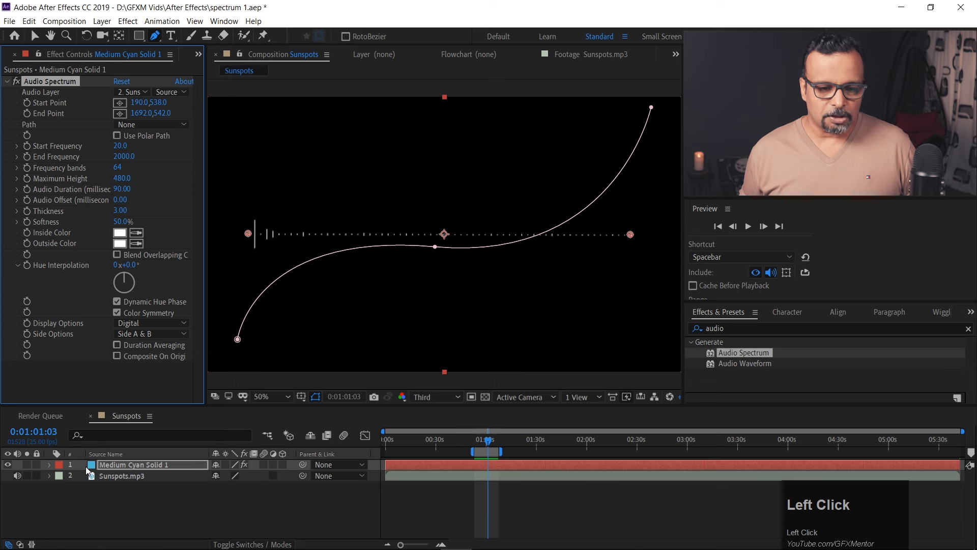
{"action": "key", "text": "m"}
{"action": "left_click", "coordinate": [108, 481]}
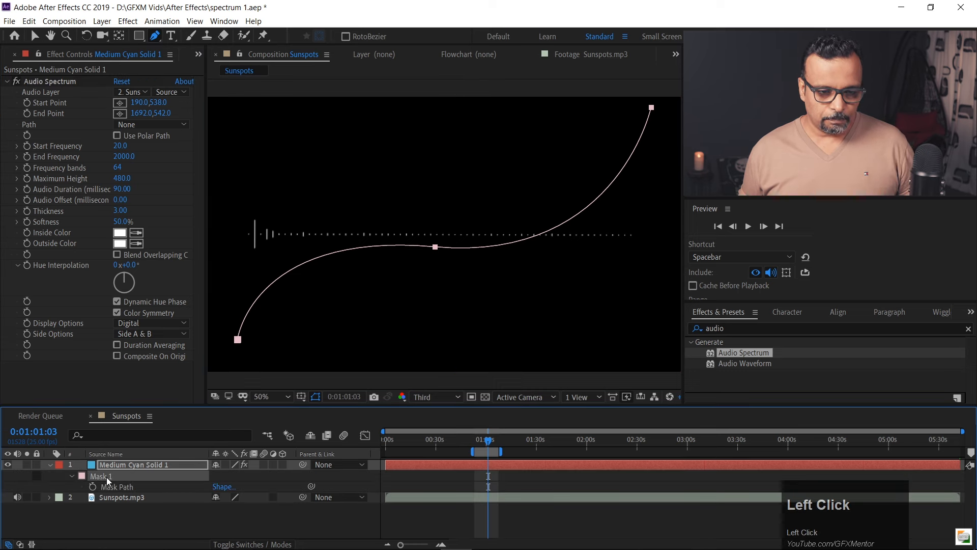
{"action": "key", "text": "BackSpace"}
Try the Use Polar Path option on the Audio Spectrum and preview it from 0:00:54:06.
{"action": "left_click_drag", "start_coordinate": [487, 441], "coordinate": [476, 442]}
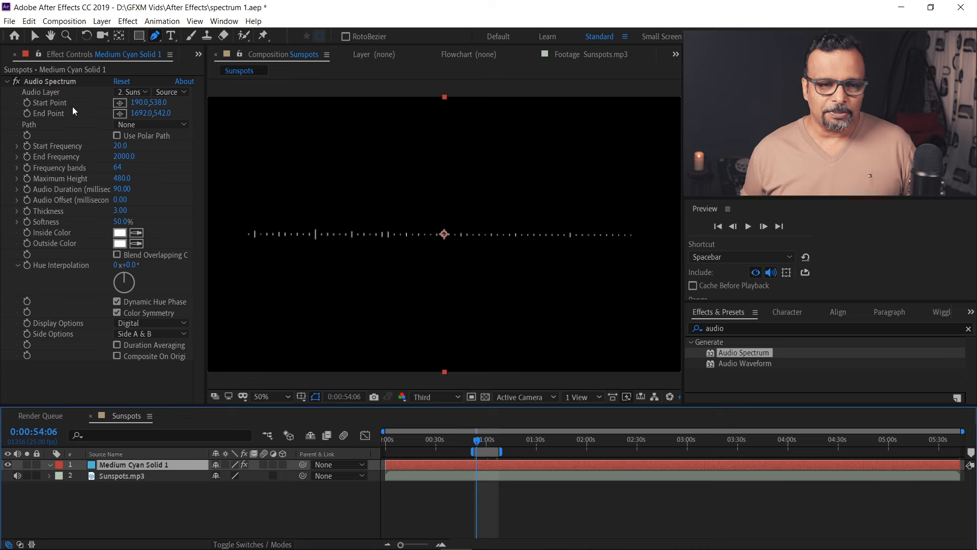
{"action": "left_click", "coordinate": [55, 106]}
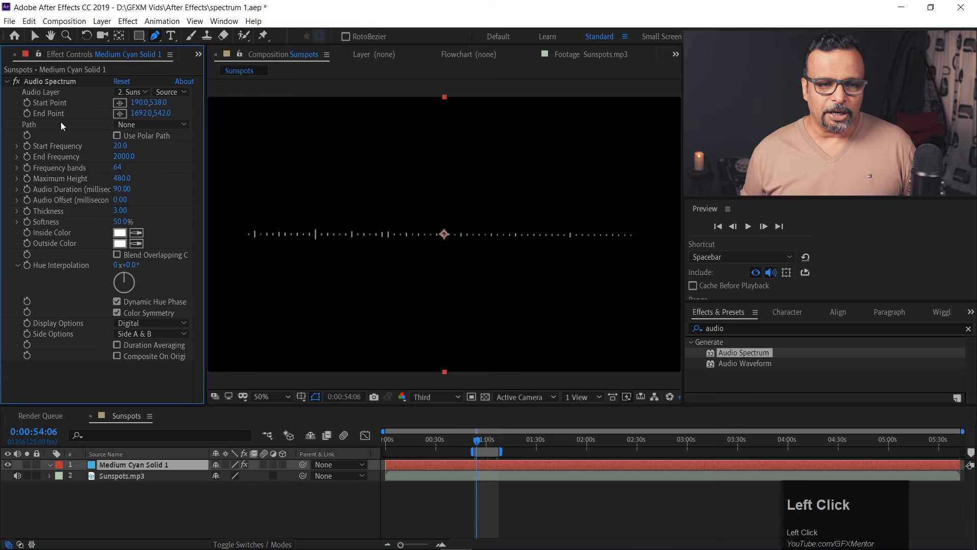
{"action": "left_click", "coordinate": [117, 136]}
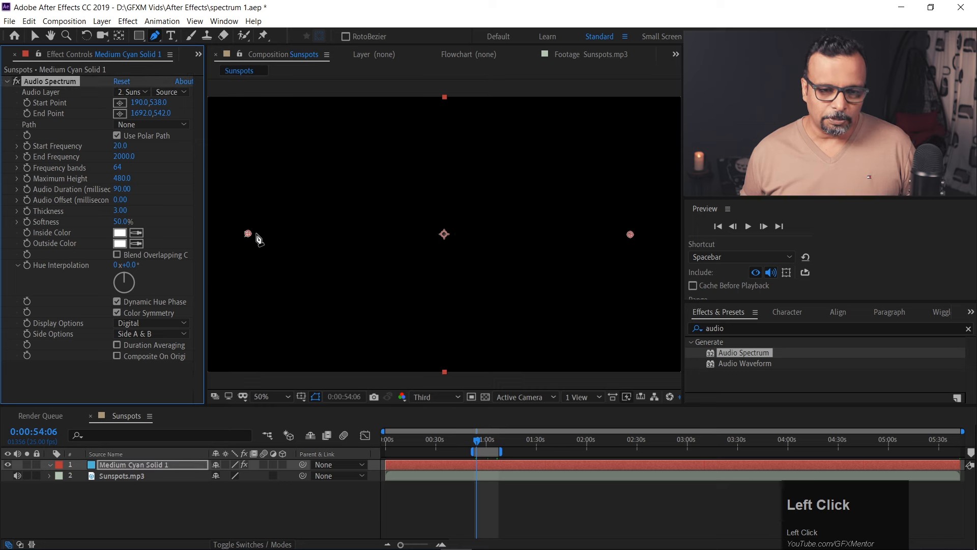
{"action": "key", "text": "space"}
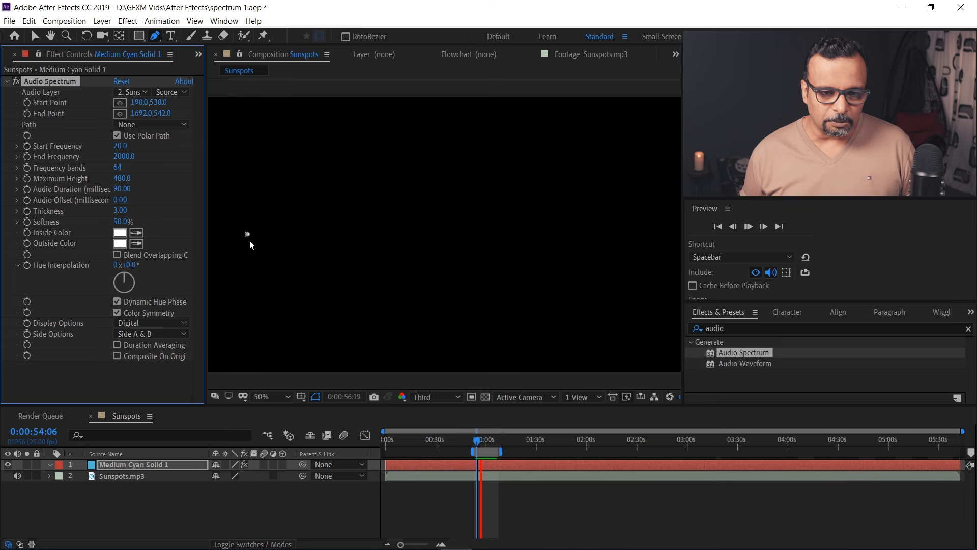
{"action": "key", "text": "space"}
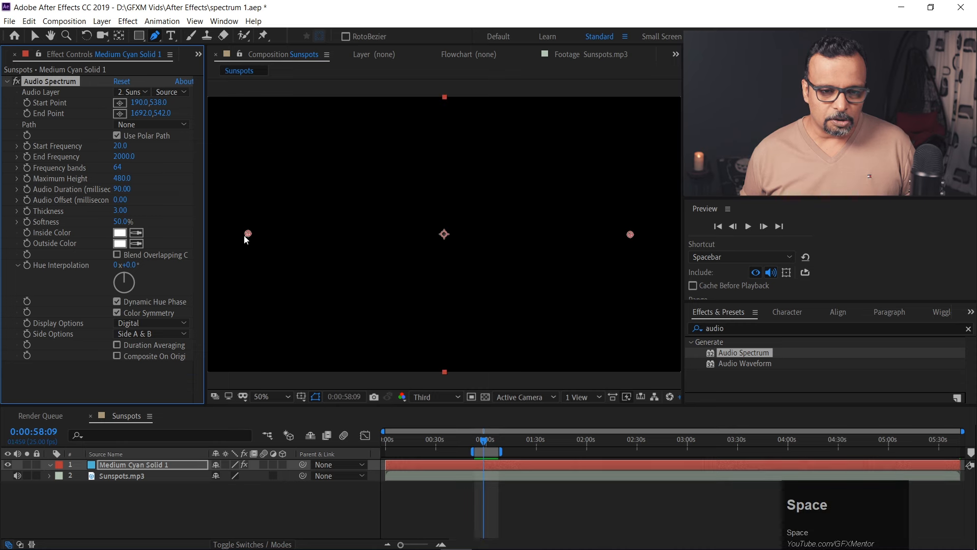
Examine the polar spectrum up close around its start point during playback.
{"action": "scroll", "coordinate": [245, 240], "scroll_direction": "up", "scroll_amount": 4}
{"action": "key", "text": "space"}
{"action": "left_click_drag", "start_coordinate": [281, 259], "coordinate": [590, 260]}
{"action": "left_click_drag", "start_coordinate": [384, 256], "coordinate": [583, 249]}
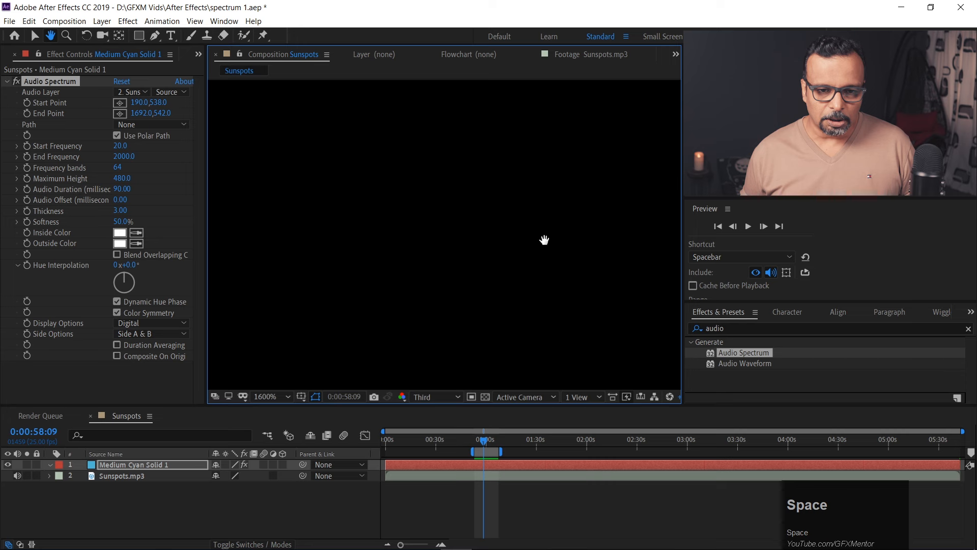
{"action": "scroll", "coordinate": [412, 240], "scroll_direction": "down", "scroll_amount": 10}
{"action": "scroll", "coordinate": [414, 241], "scroll_direction": "up", "scroll_amount": 1}
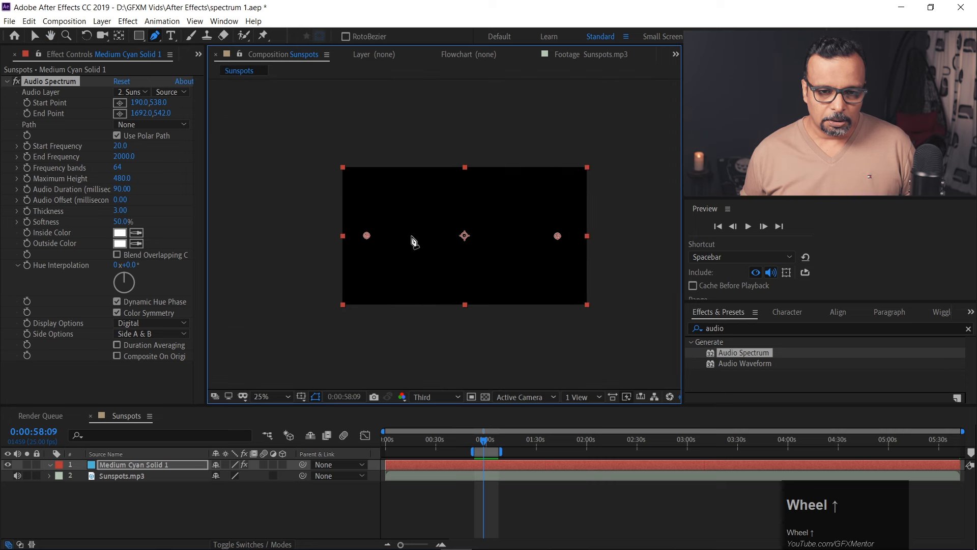
{"action": "scroll", "coordinate": [414, 240], "scroll_direction": "up", "scroll_amount": 2}
{"action": "scroll", "coordinate": [270, 240], "scroll_direction": "up", "scroll_amount": 2}
{"action": "key", "text": "space"}
{"action": "left_click_drag", "start_coordinate": [249, 253], "coordinate": [640, 257]}
{"action": "left_click_drag", "start_coordinate": [299, 263], "coordinate": [476, 247]}
{"action": "key", "text": "space"}
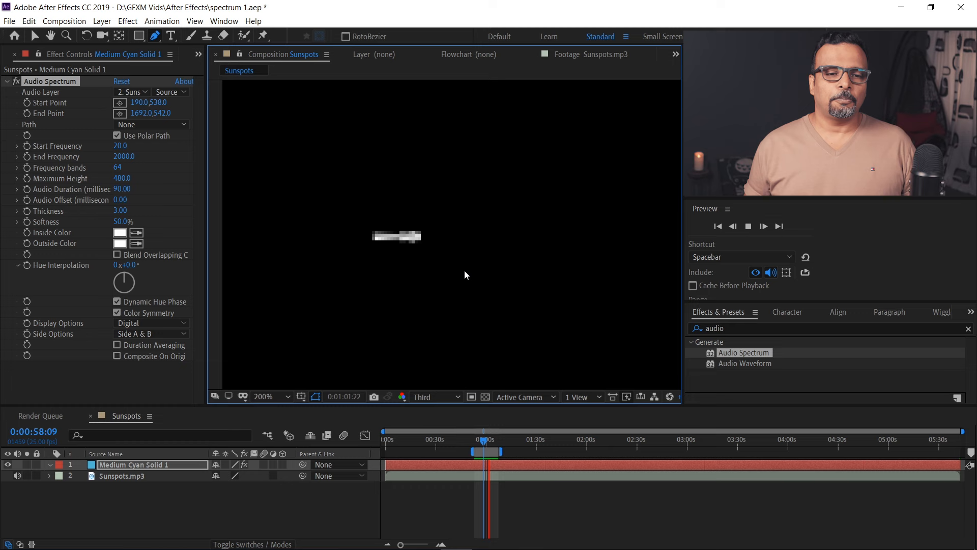
{"action": "key", "text": "space"}
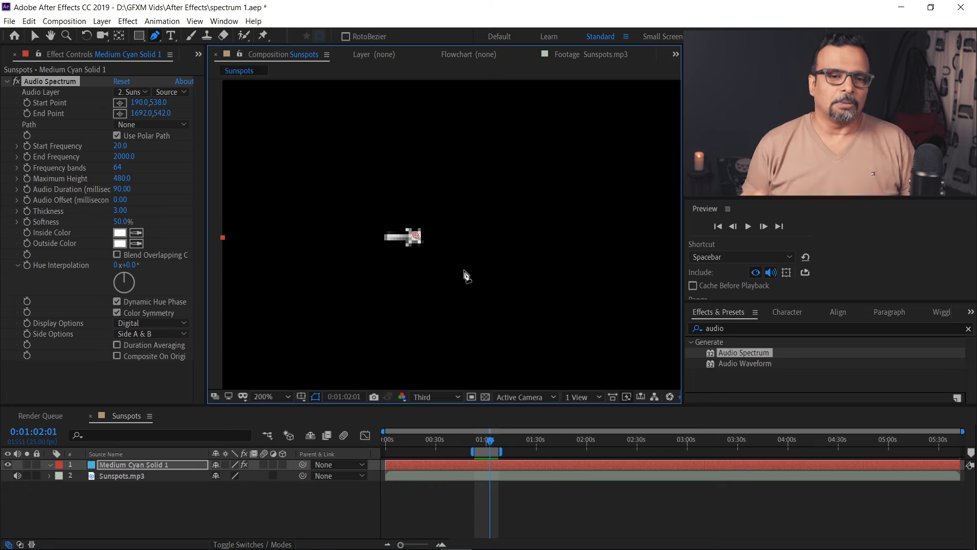
Turn off Use Polar Path and bring the whole spectrum line back into view at 50% zoom.
{"action": "left_click", "coordinate": [116, 136]}
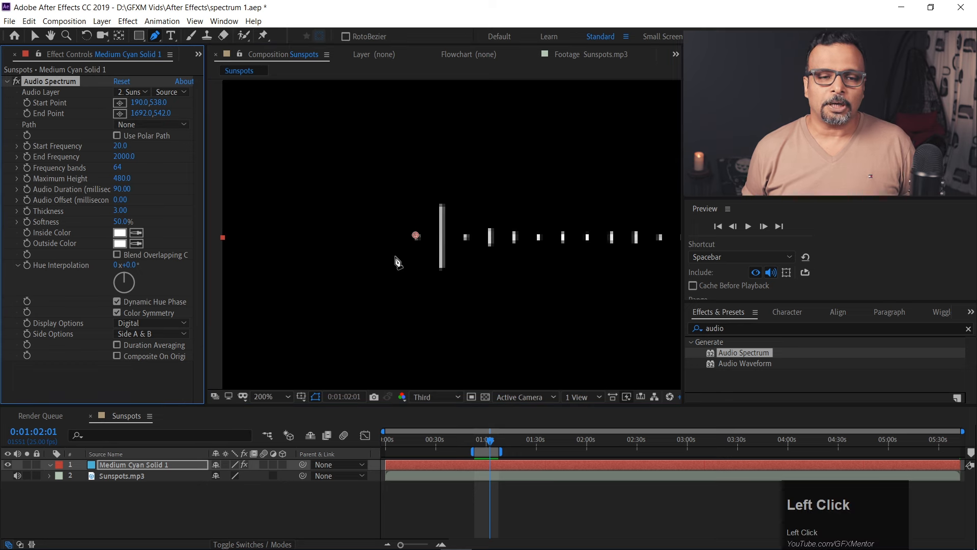
{"action": "scroll", "coordinate": [420, 271], "scroll_direction": "down", "scroll_amount": 3}
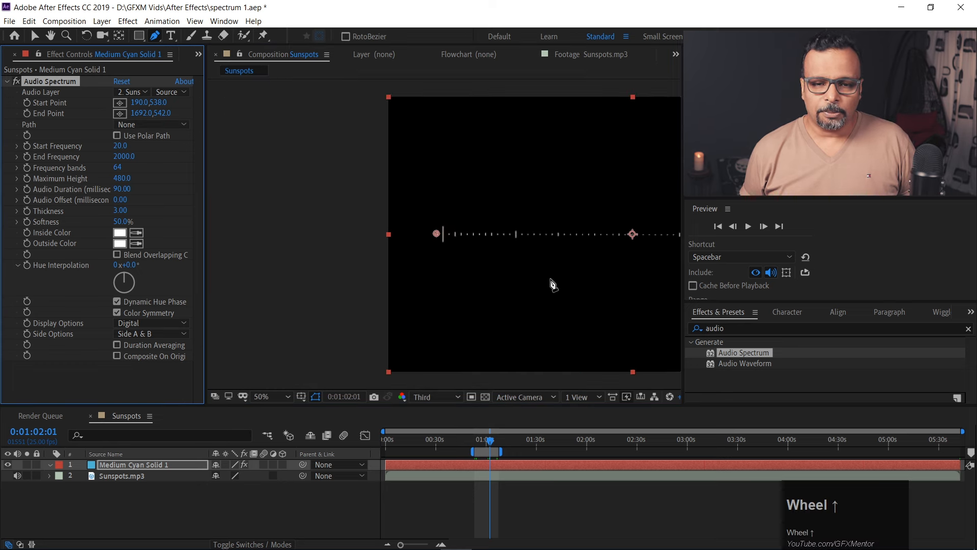
{"action": "left_click", "coordinate": [359, 270]}
{"action": "left_click_drag", "start_coordinate": [359, 270], "coordinate": [382, 273]}
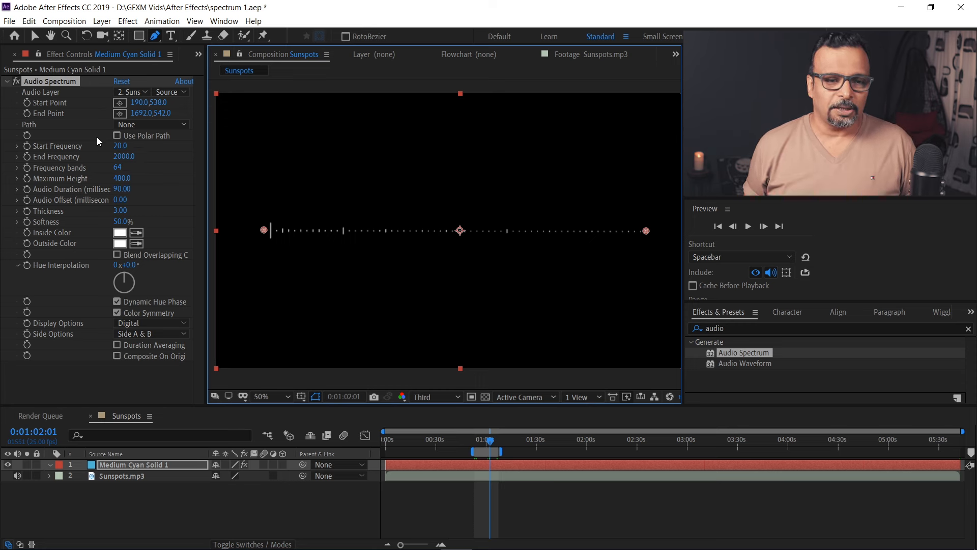
Set the Audio Spectrum's end frequency to 100 and preview the animation.
{"action": "left_click", "coordinate": [124, 159]}
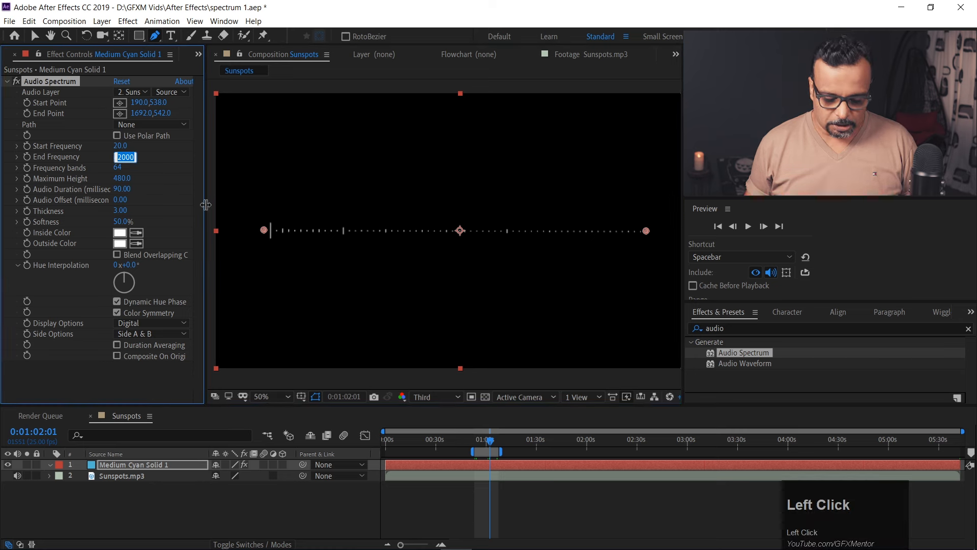
{"action": "type", "text": "100"}
{"action": "key", "text": "Return"}
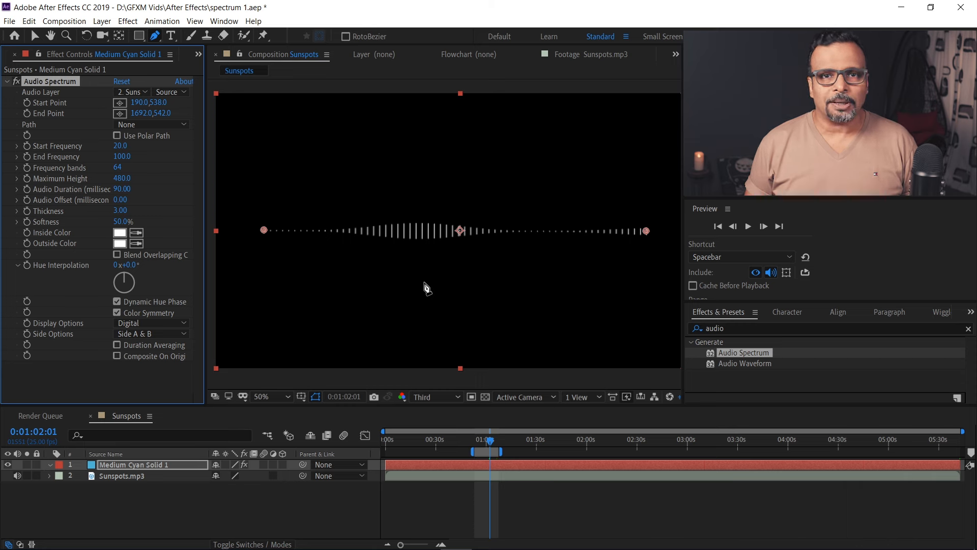
{"action": "key", "text": "space"}
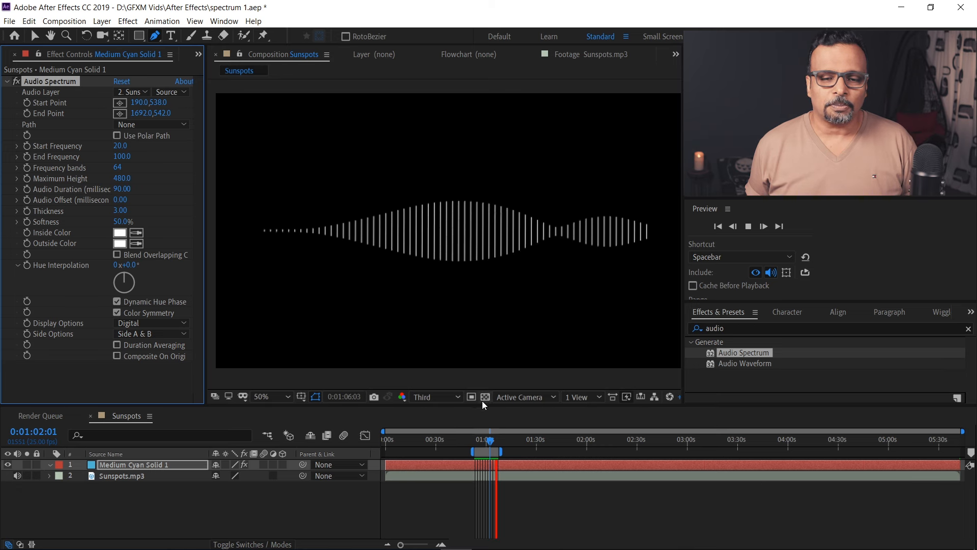
{"action": "key", "text": "space"}
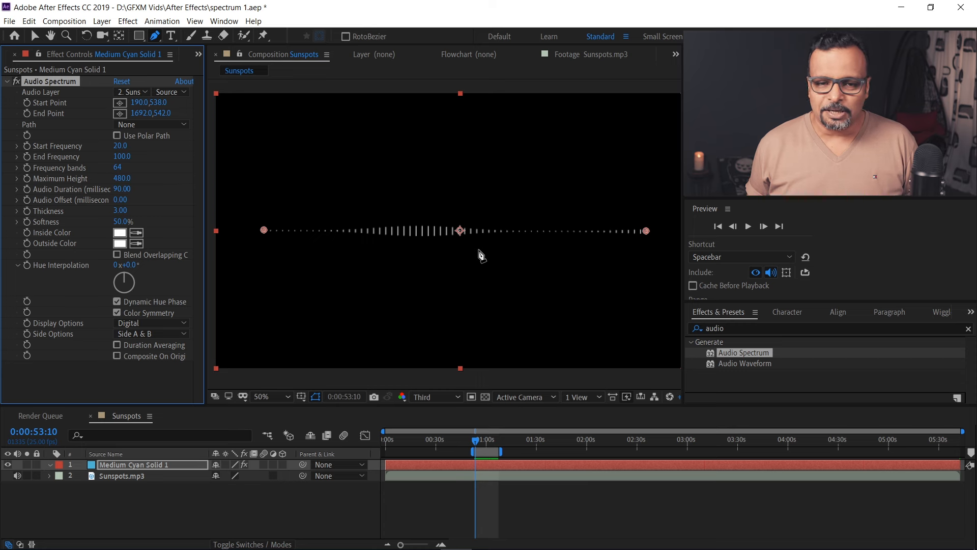
Raise the Audio Spectrum's frequency bands to 2220.
{"action": "left_click", "coordinate": [116, 168]}
{"action": "left_click_drag", "start_coordinate": [117, 168], "coordinate": [595, 158]}
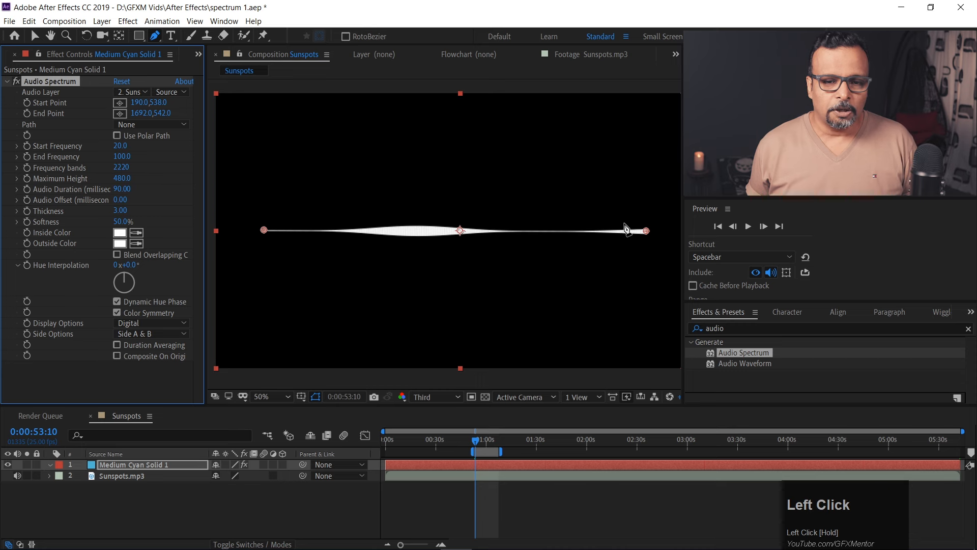
Preview the high-band spectrum animation, replaying it from around 0:00:53:22 in the work area.
{"action": "key", "text": "space"}
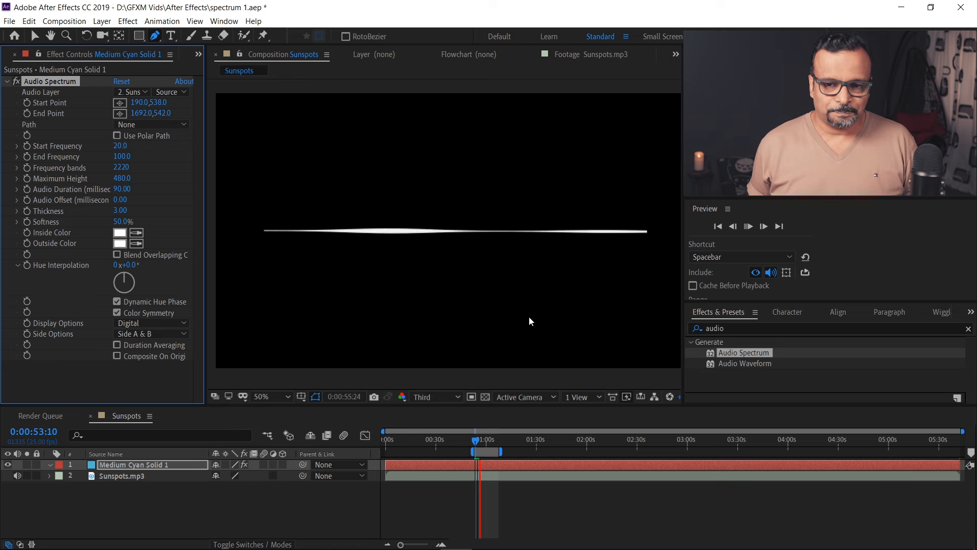
{"action": "key", "text": "space"}
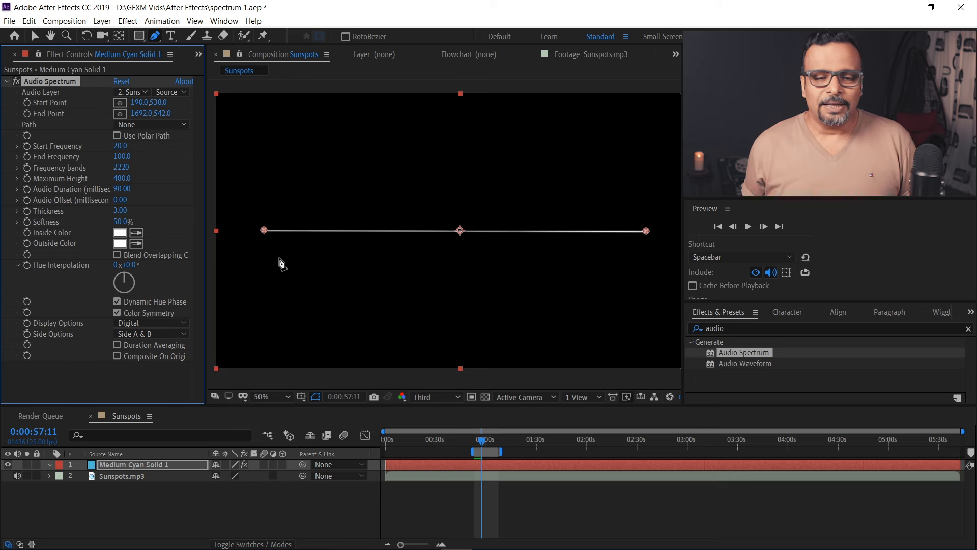
{"action": "left_click_drag", "start_coordinate": [484, 444], "coordinate": [477, 441]}
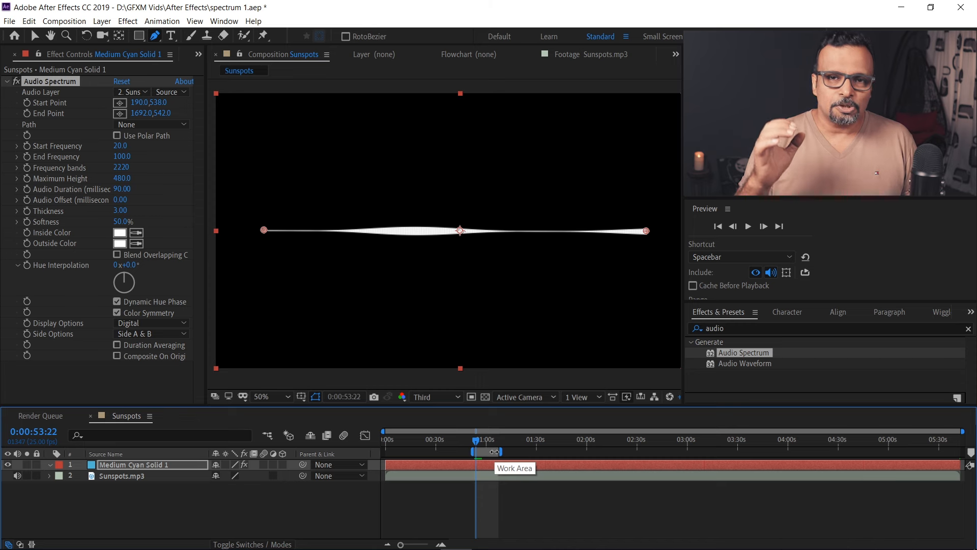
{"action": "key", "text": "space"}
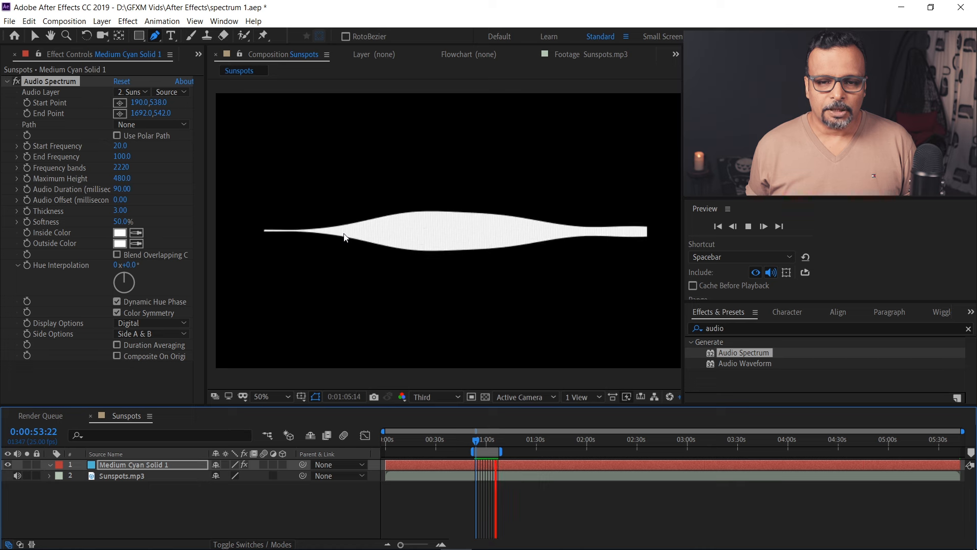
{"action": "key", "text": "space"}
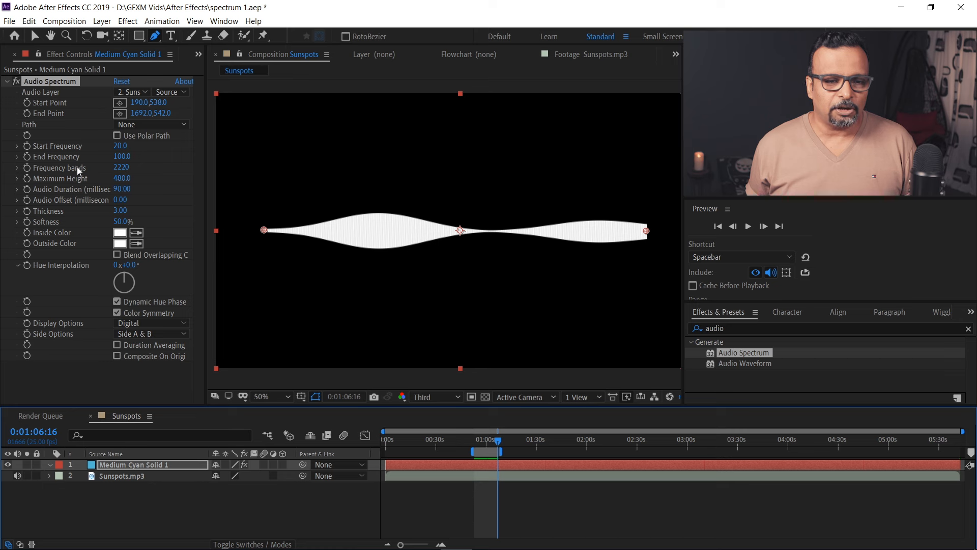
Lower the Audio Spectrum's frequency bands to 1855 and preview the animation.
{"action": "left_click_drag", "start_coordinate": [121, 167], "coordinate": [2, 156]}
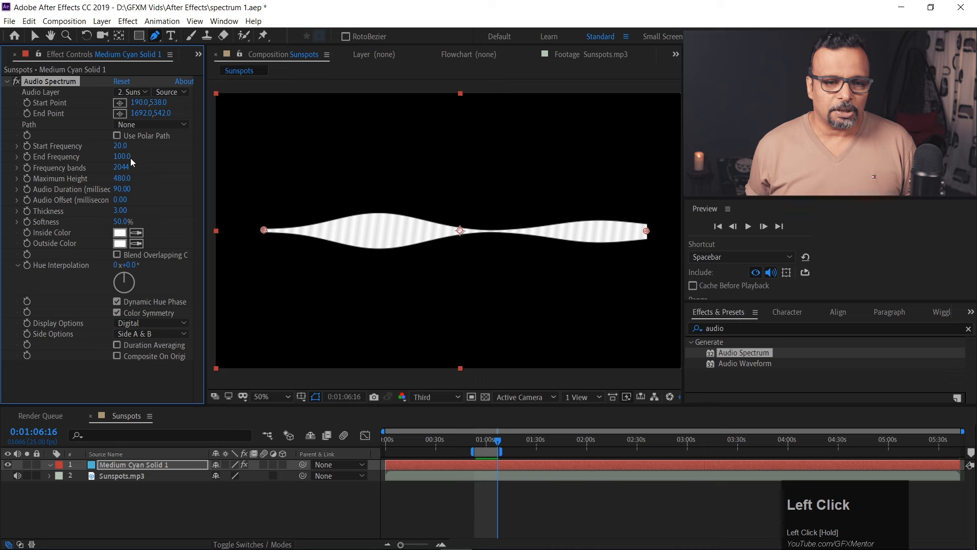
{"action": "left_click_drag", "start_coordinate": [126, 167], "coordinate": [2, 165]}
{"action": "key", "text": "space"}
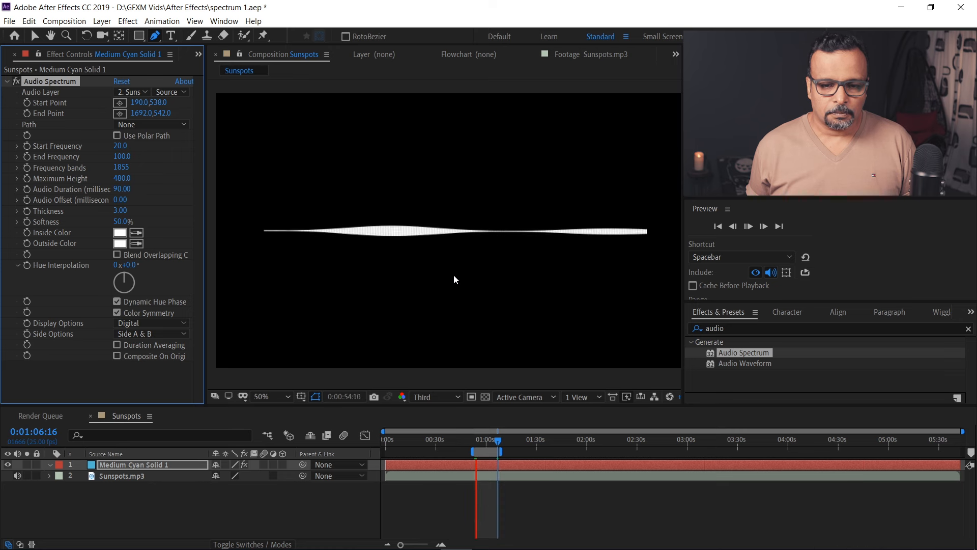
{"action": "key", "text": "space"}
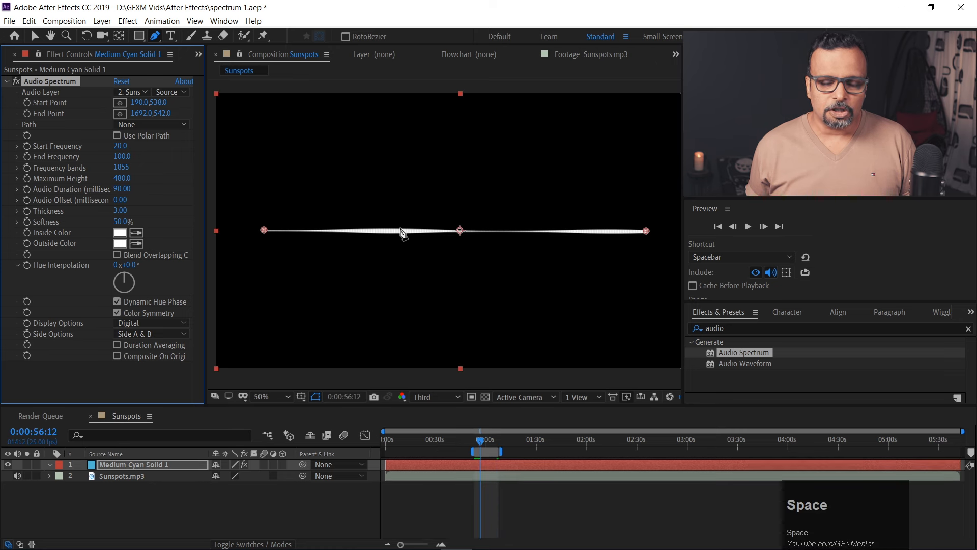
Enable Cache Before Playback for the preview and play the spectrum from 0:00:53:03.
{"action": "left_click", "coordinate": [479, 441]}
{"action": "left_click_drag", "start_coordinate": [479, 442], "coordinate": [475, 442]}
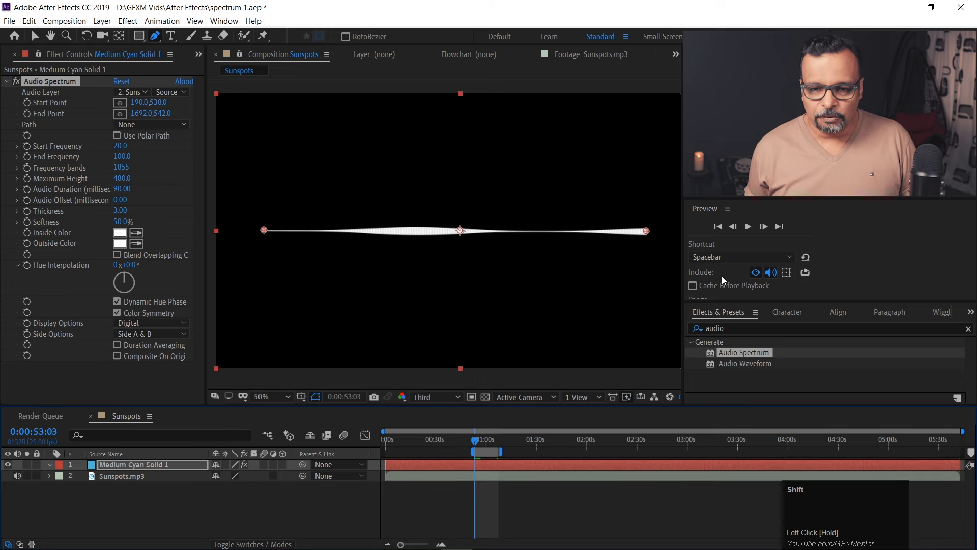
{"action": "left_click", "coordinate": [231, 21]}
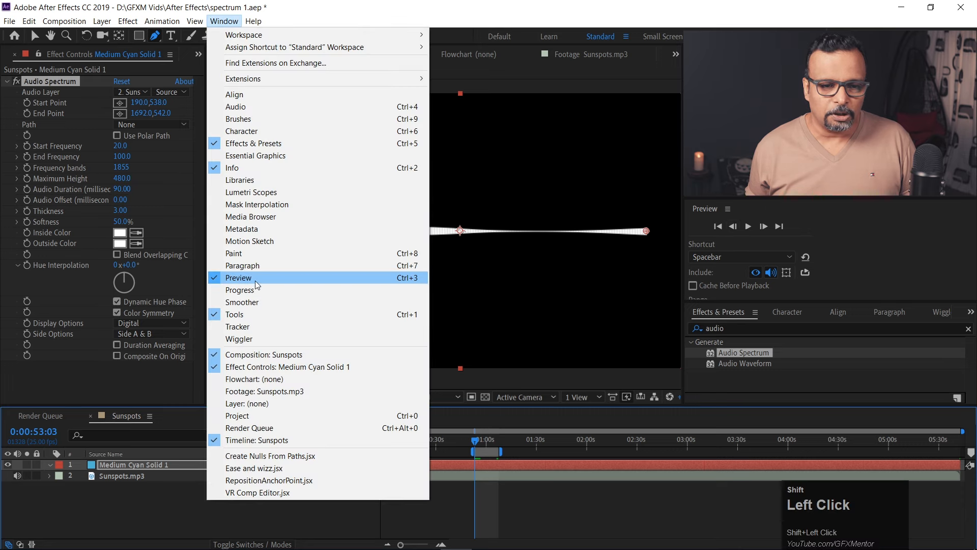
{"action": "left_click", "coordinate": [853, 270]}
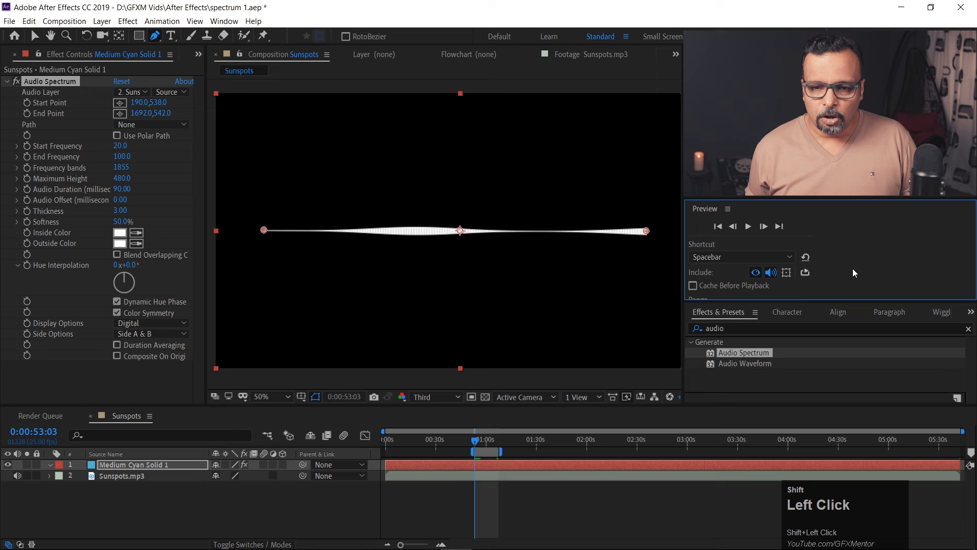
{"action": "left_click", "coordinate": [693, 286], "text": "shift"}
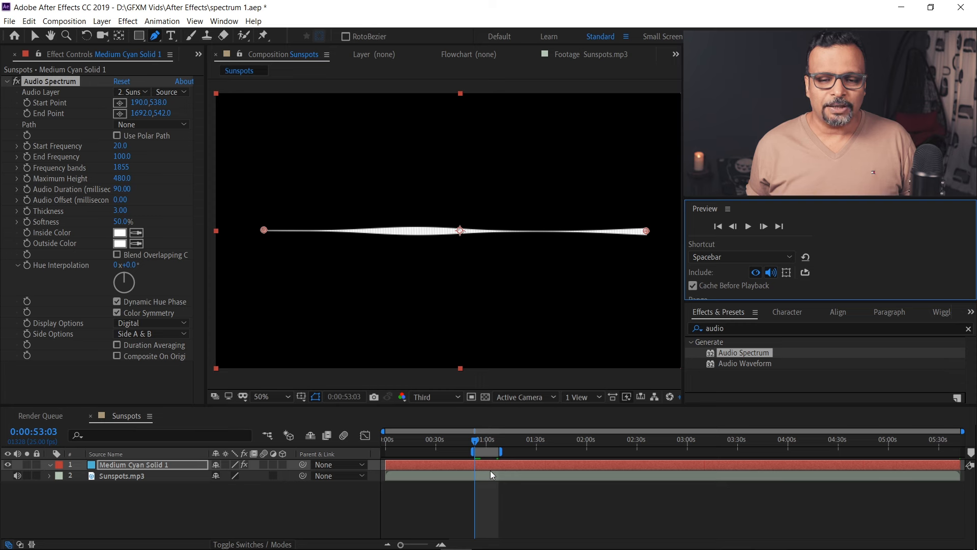
{"action": "key", "text": "shift+space"}
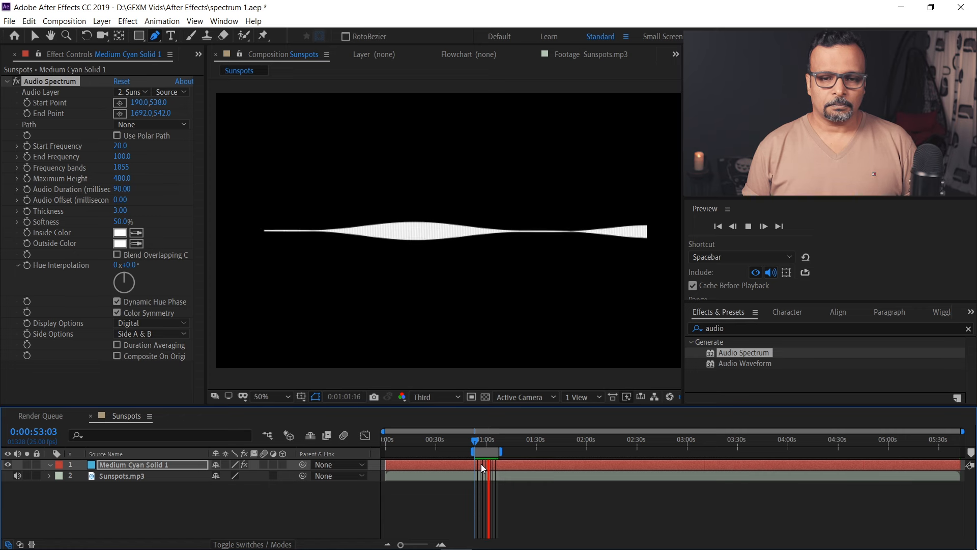
{"action": "key", "text": "shift+space"}
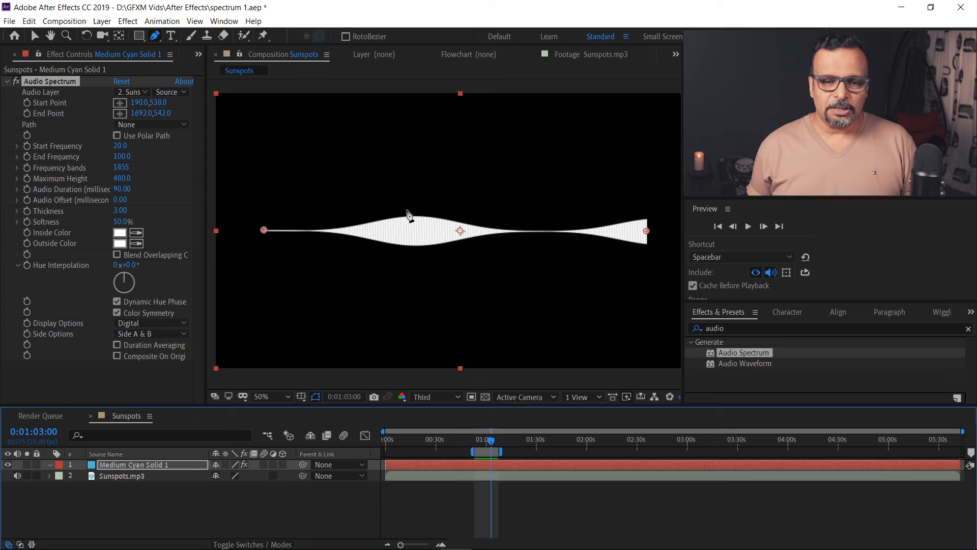
Raise the Audio Spectrum's Maximum Height to 1160 and preview the animation from near the start of the work area.
{"action": "mouse_move", "coordinate": [492, 446]}
{"action": "left_mouse_down"}
{"action": "mouse_move", "coordinate": [484, 440]}
{"action": "mouse_move", "coordinate": [491, 445]}
{"action": "left_mouse_up"}
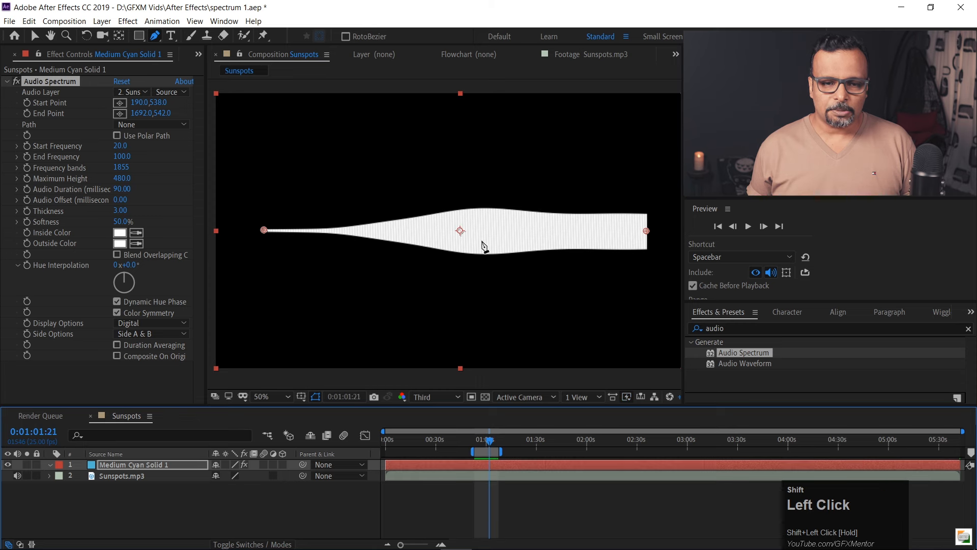
{"action": "left_click_drag", "start_coordinate": [121, 178], "coordinate": [158, 179]}
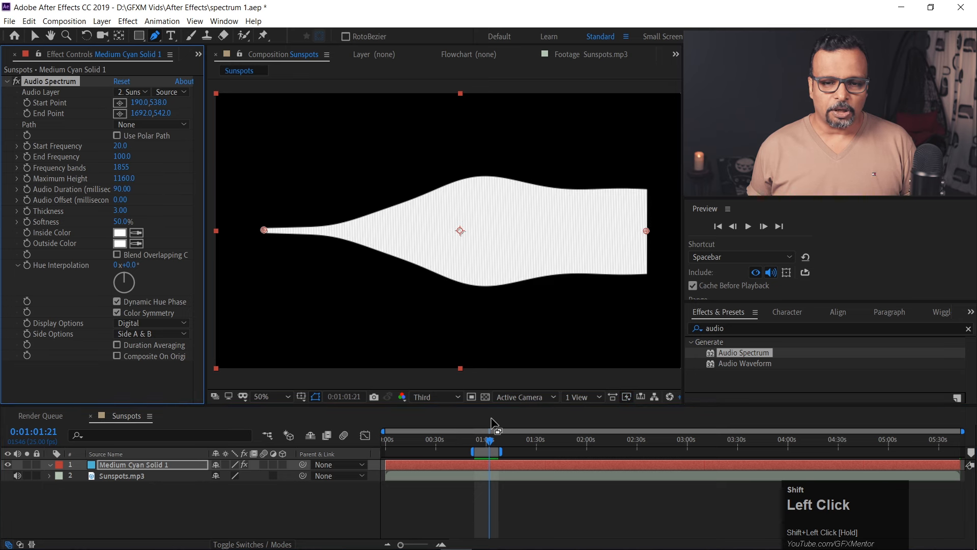
{"action": "left_click_drag", "start_coordinate": [487, 442], "coordinate": [478, 442]}
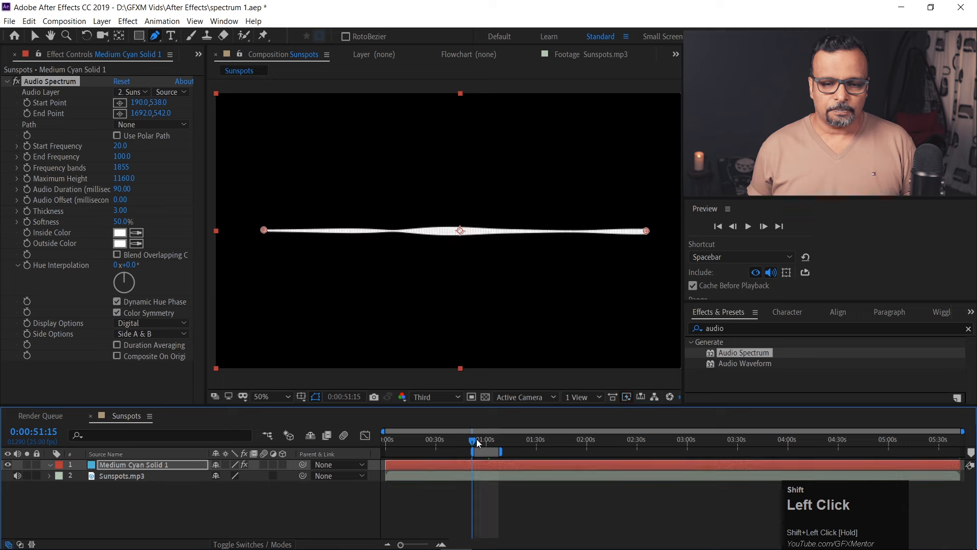
{"action": "key", "text": "shift+space"}
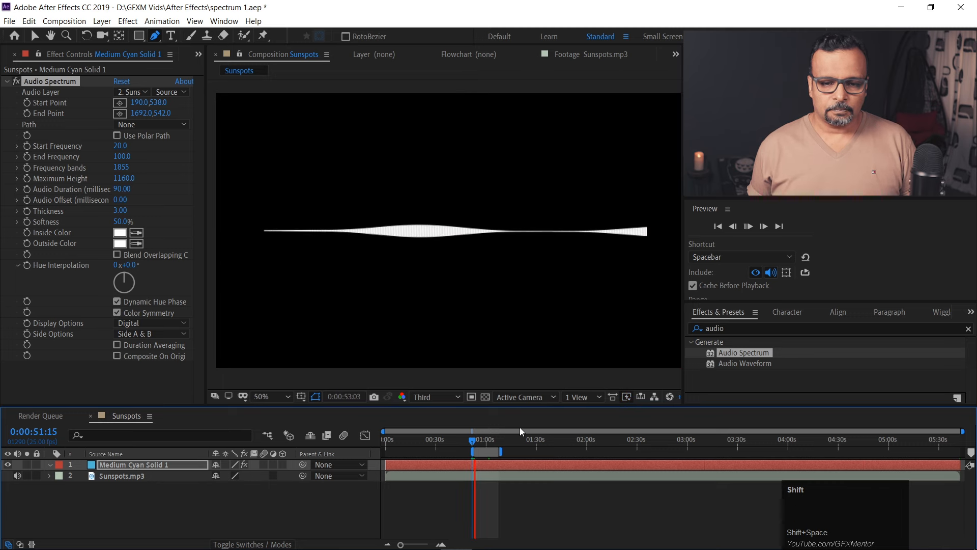
{"action": "key", "text": "shift+space"}
{"action": "left_click", "coordinate": [693, 285], "text": "shift"}
{"action": "left_click_drag", "start_coordinate": [481, 431], "coordinate": [475, 443]}
{"action": "key", "text": "shift+space"}
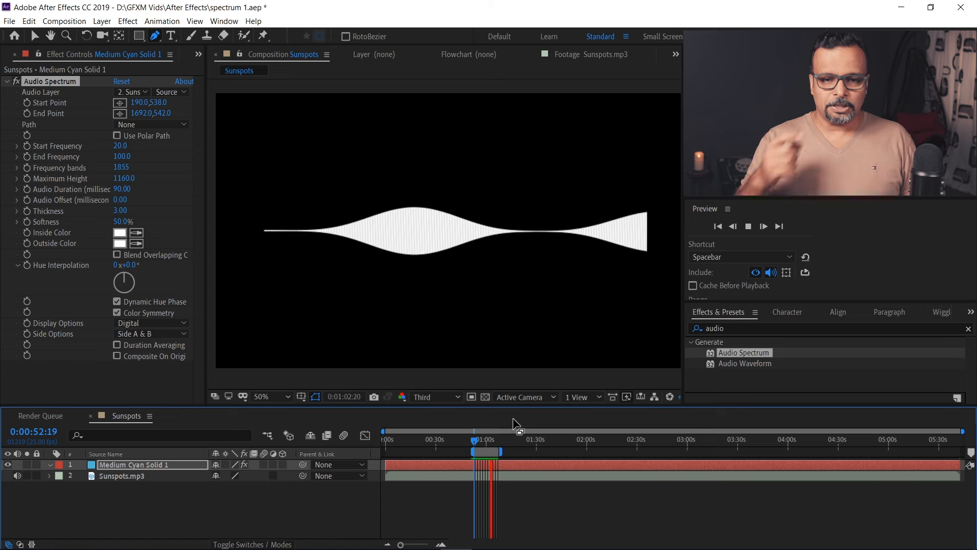
{"action": "key", "text": "shift+space"}
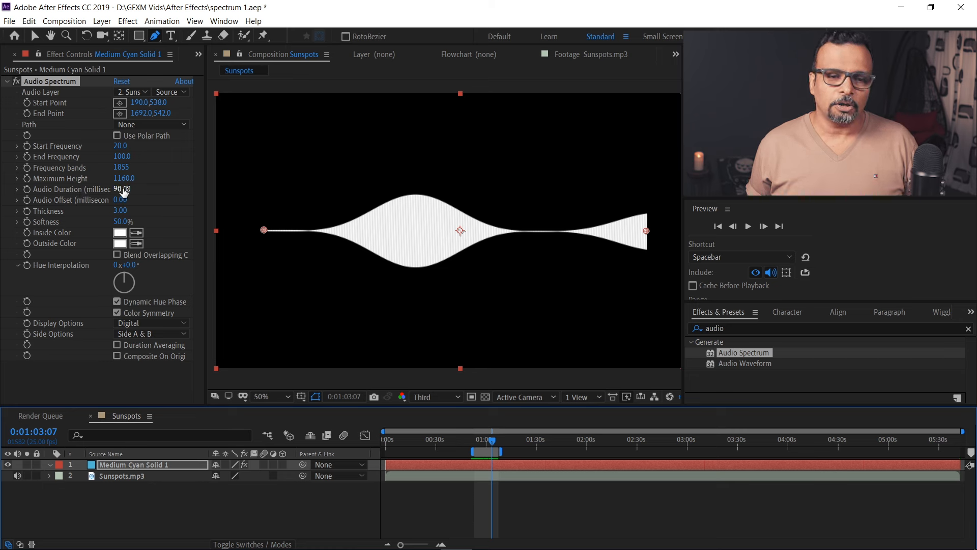
Try an Audio Duration of 10 milliseconds on the spectrum, preview it, and undo the change.
{"action": "left_click_drag", "start_coordinate": [123, 190], "coordinate": [122, 190]}
{"action": "key", "text": "shift+space"}
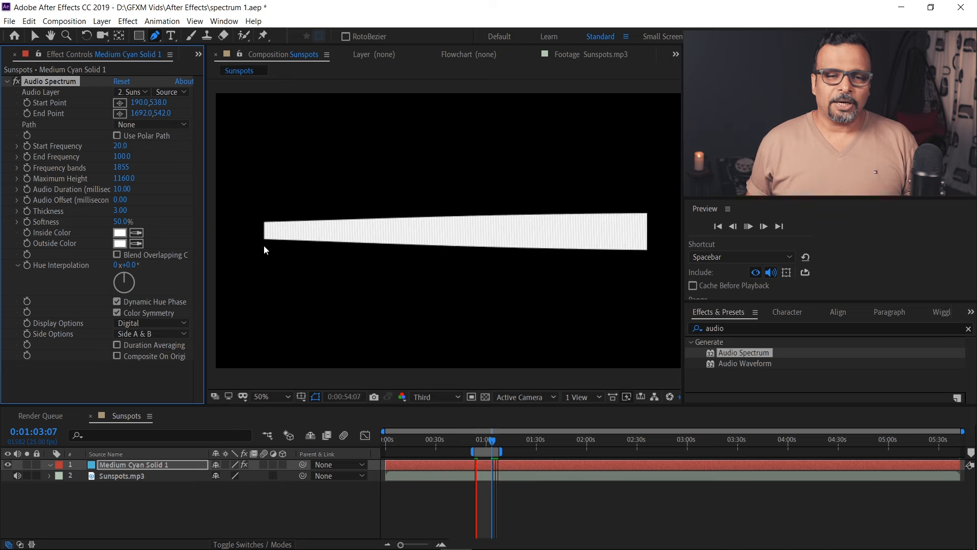
{"action": "key", "text": "shift+space"}
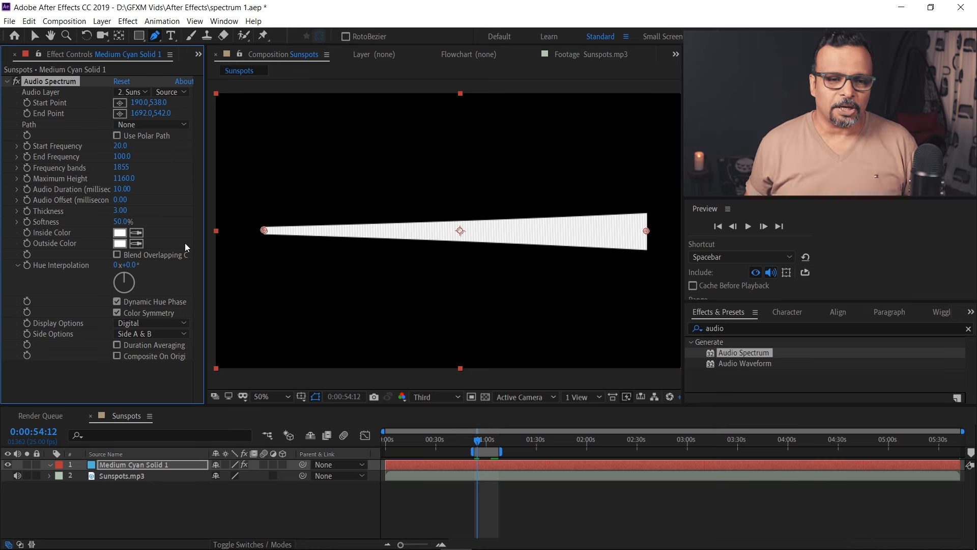
{"action": "left_click", "coordinate": [124, 190], "text": "shift"}
{"action": "key", "text": "ctrl+shift+z"}
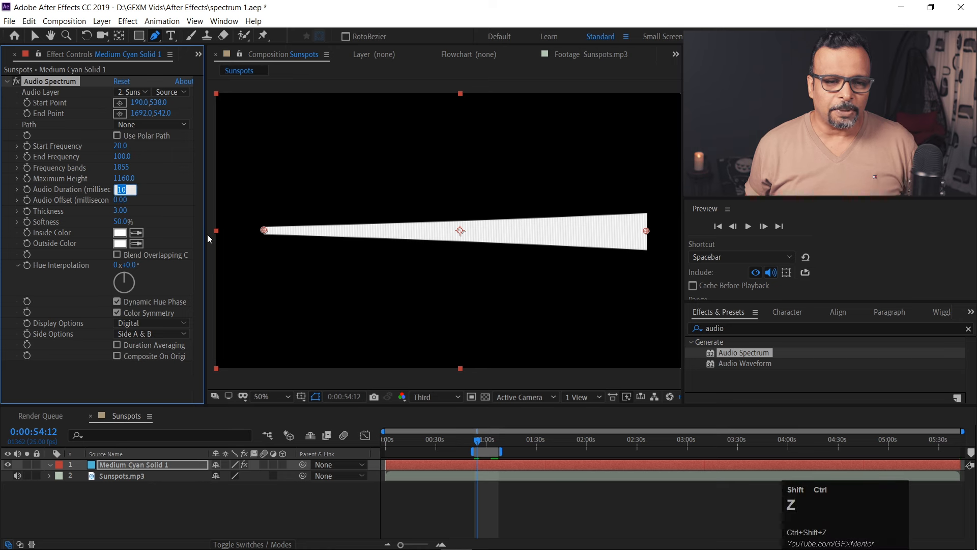
{"action": "left_click", "coordinate": [175, 195]}
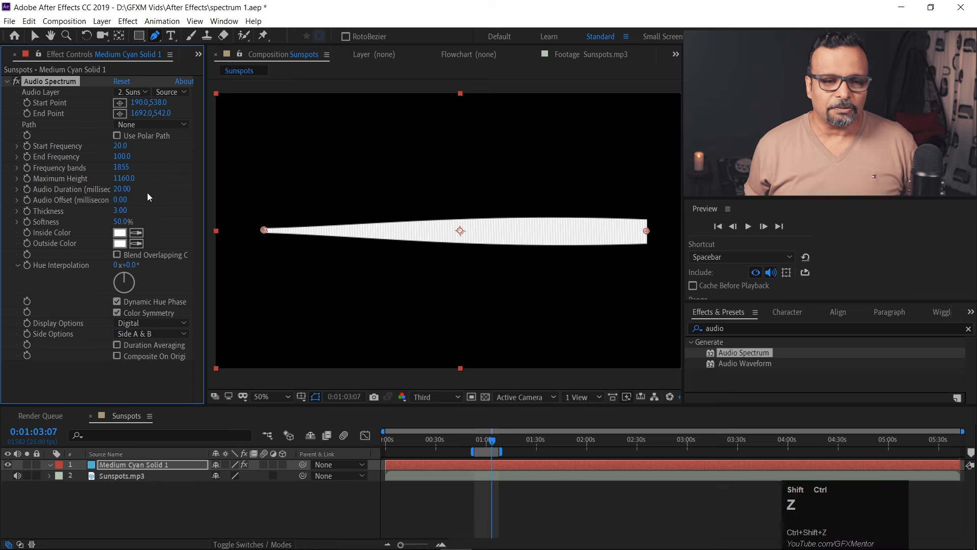
Set the Audio Spectrum's Audio Duration to 50 milliseconds and preview the animation.
{"action": "left_click", "coordinate": [127, 189], "text": "shift"}
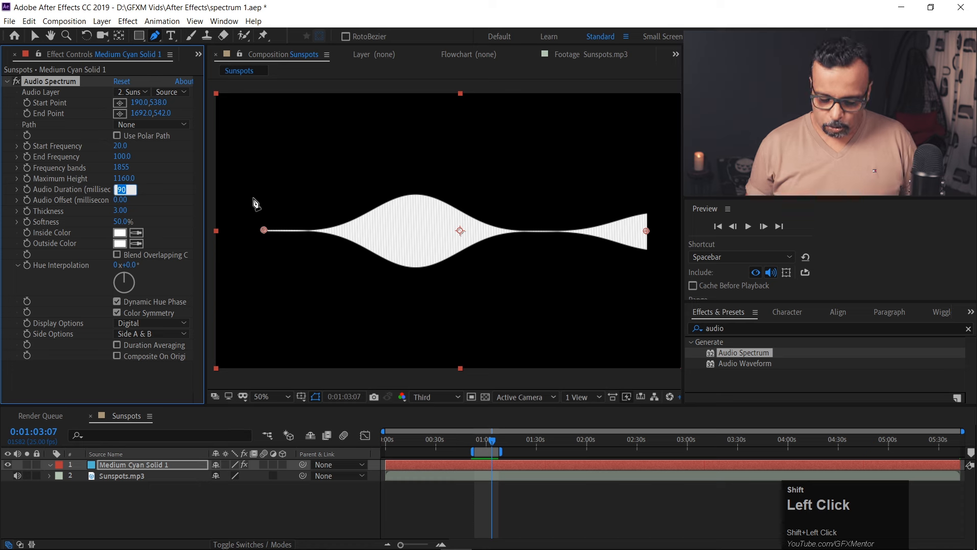
{"action": "type", "text": "50"}
{"action": "key", "text": "Return"}
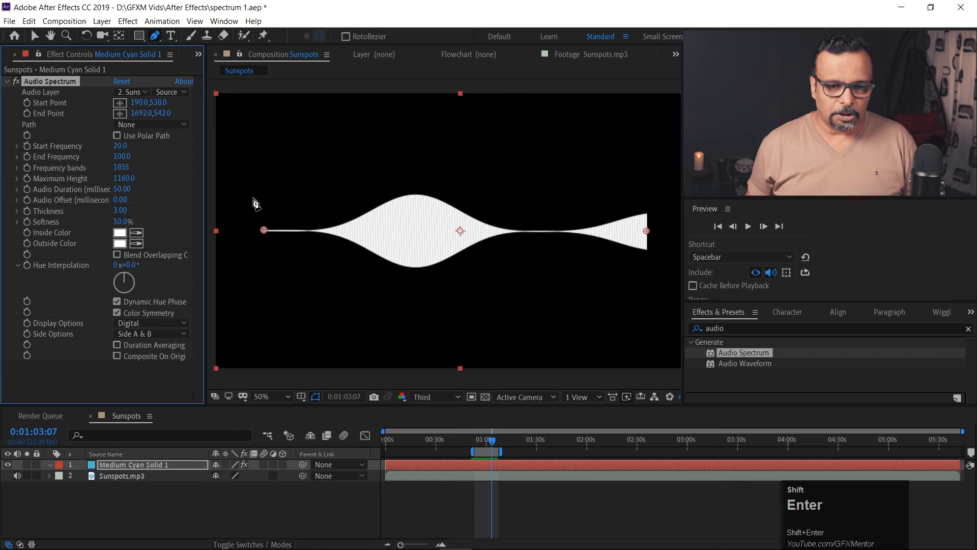
{"action": "key", "text": "shift+space"}
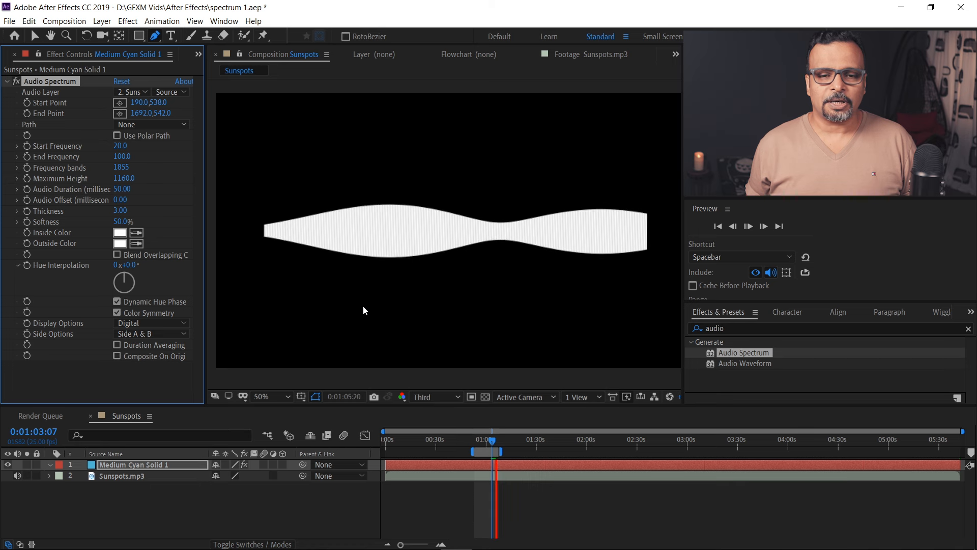
{"action": "key", "text": "shift+space"}
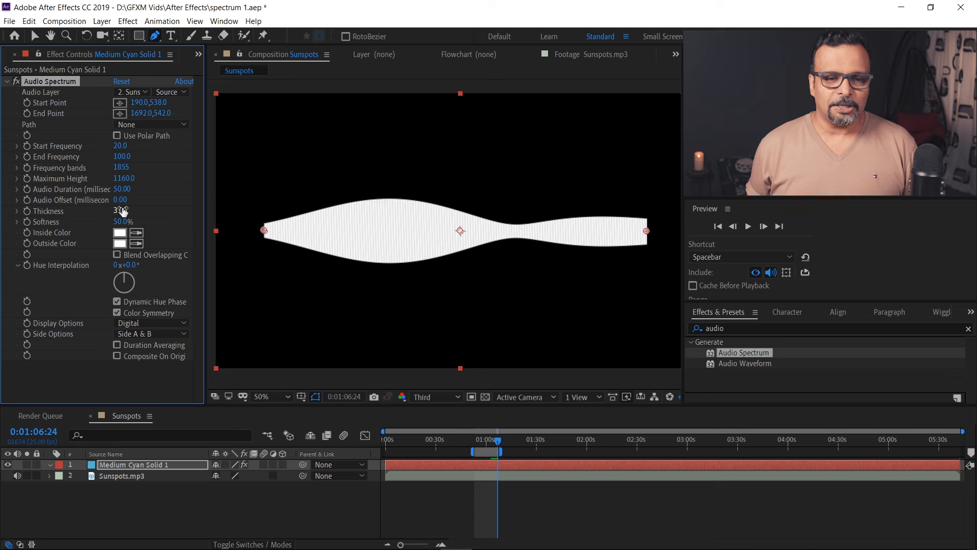
Reduce the Audio Spectrum's frequency bands to 30.
{"action": "left_click", "coordinate": [122, 167], "text": "shift"}
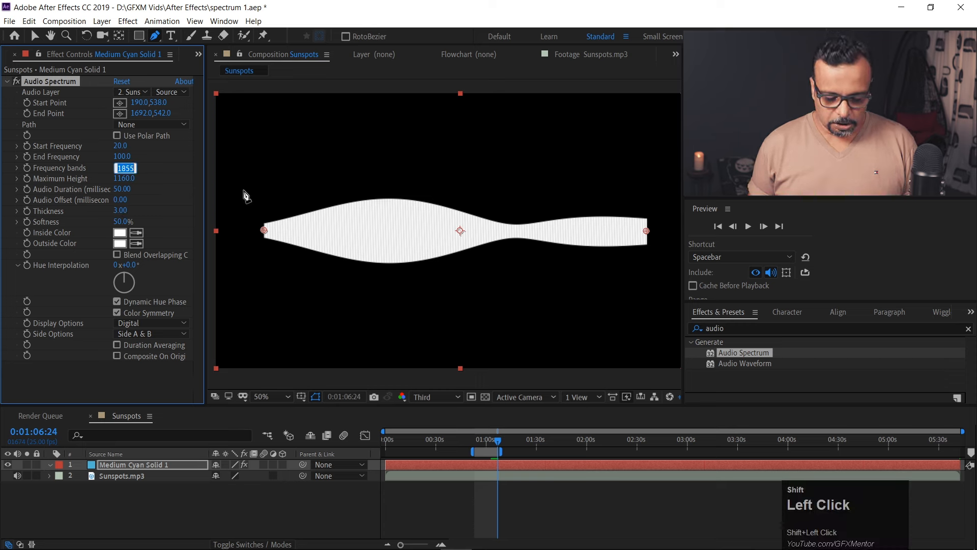
{"action": "type", "text": "30"}
{"action": "key", "text": "shift+Return"}
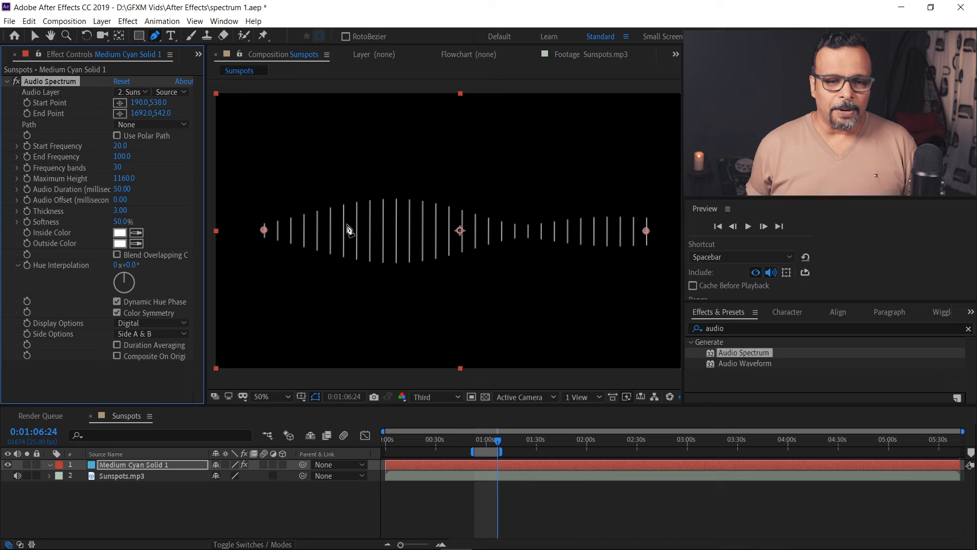
Raise the Audio Spectrum's Thickness to 38.30 and preview the thicker bars in the work area.
{"action": "left_click_drag", "start_coordinate": [120, 214], "coordinate": [321, 199]}
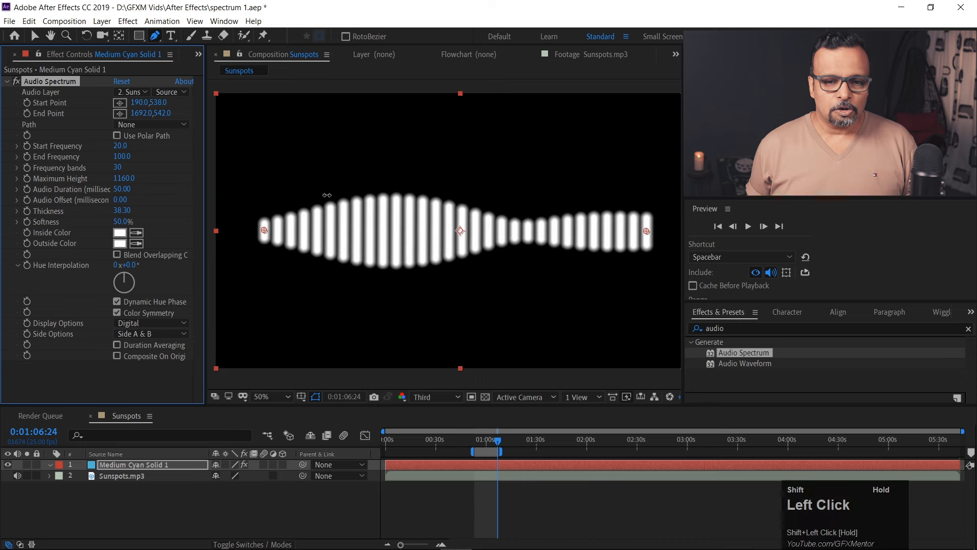
{"action": "key", "text": "shift+space"}
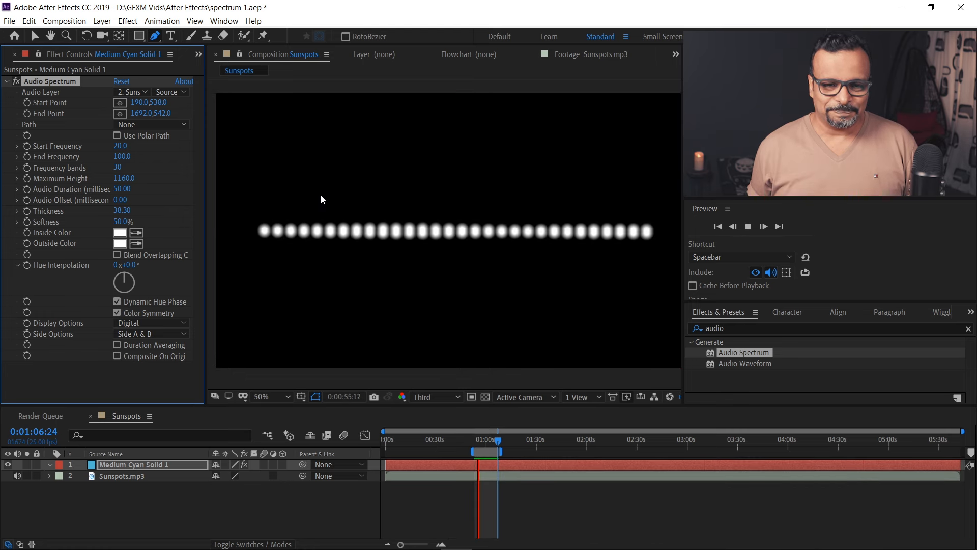
{"action": "key", "text": "space"}
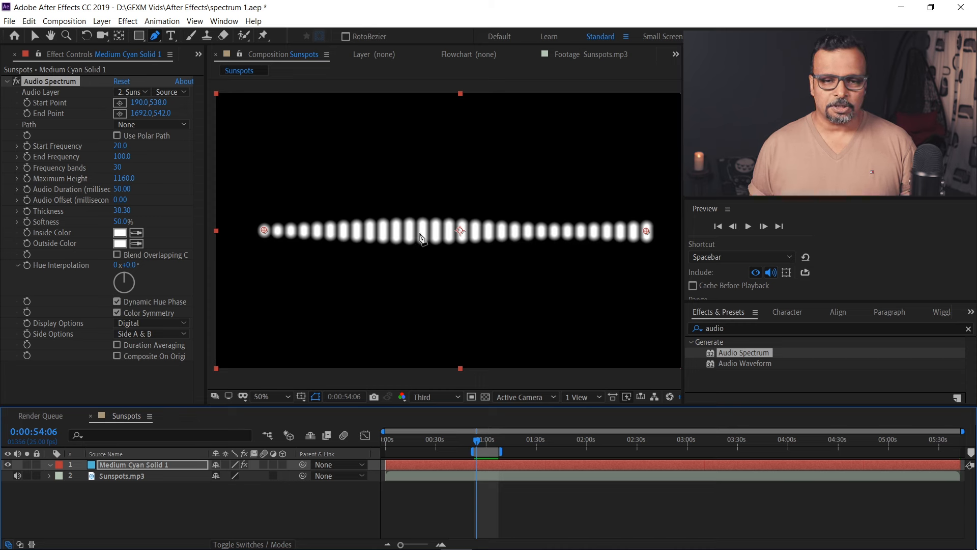
{"action": "key", "text": "shift+space"}
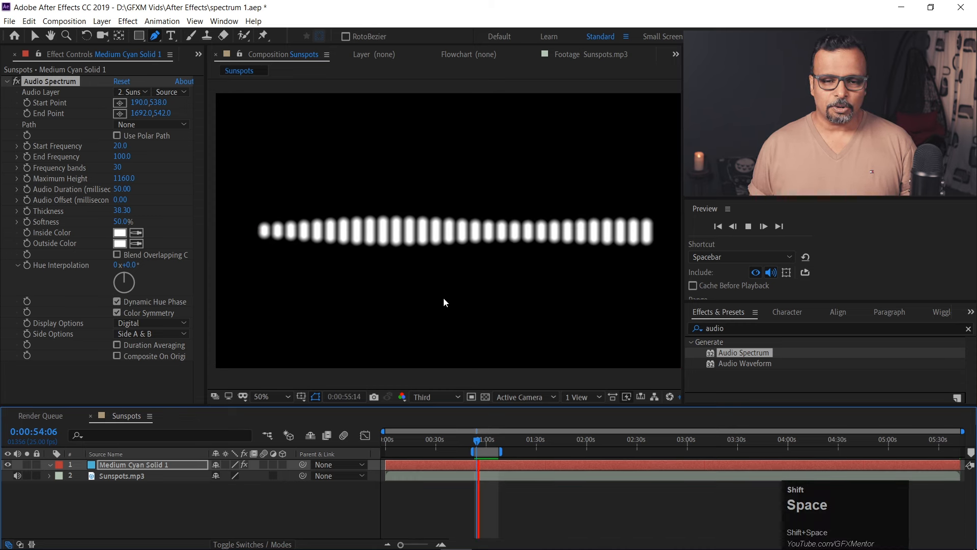
{"action": "key", "text": "shift+space"}
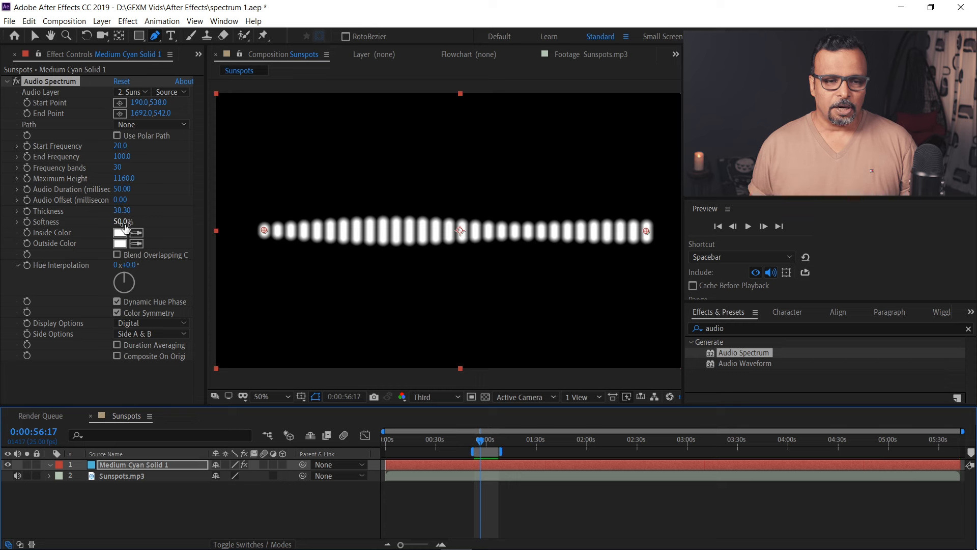
Try the Audio Spectrum's Softness at 100%, then set it to 0% and preview the hard-edged bars.
{"action": "left_click_drag", "start_coordinate": [122, 222], "coordinate": [159, 218]}
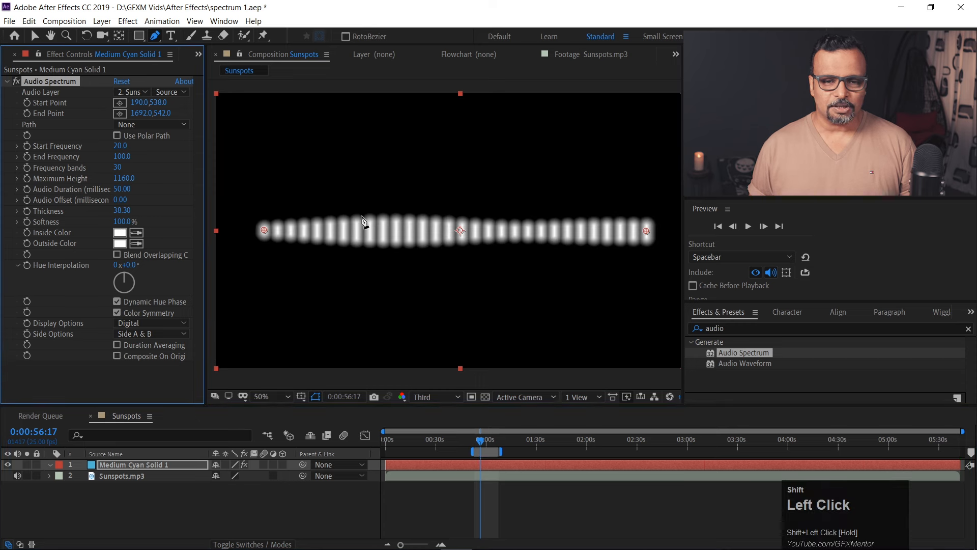
{"action": "left_click_drag", "start_coordinate": [124, 221], "coordinate": [71, 222]}
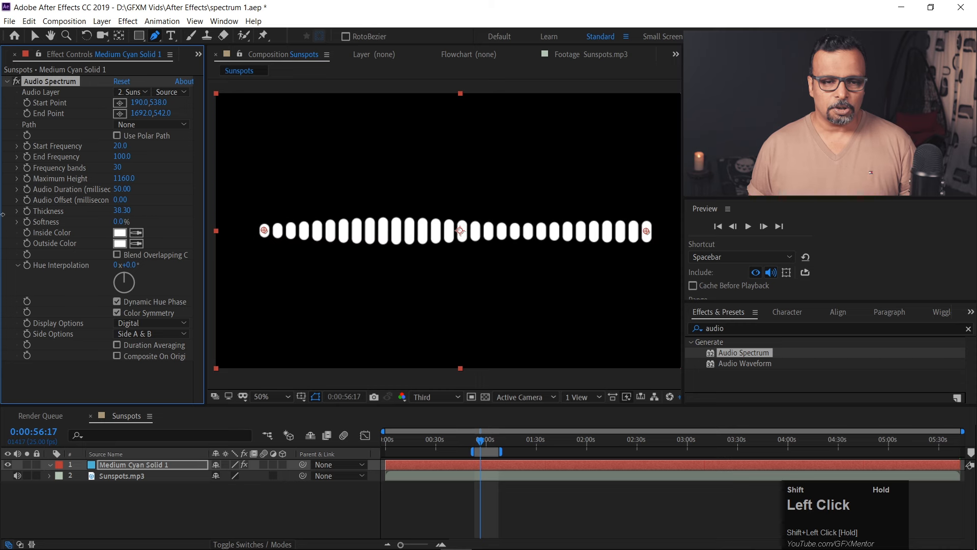
{"action": "key", "text": "shift+space"}
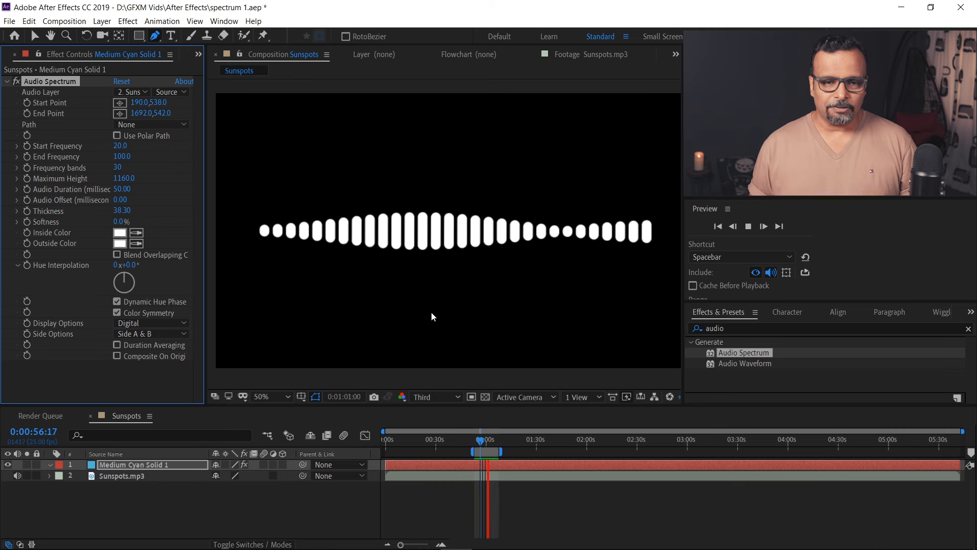
{"action": "key", "text": "shift+space"}
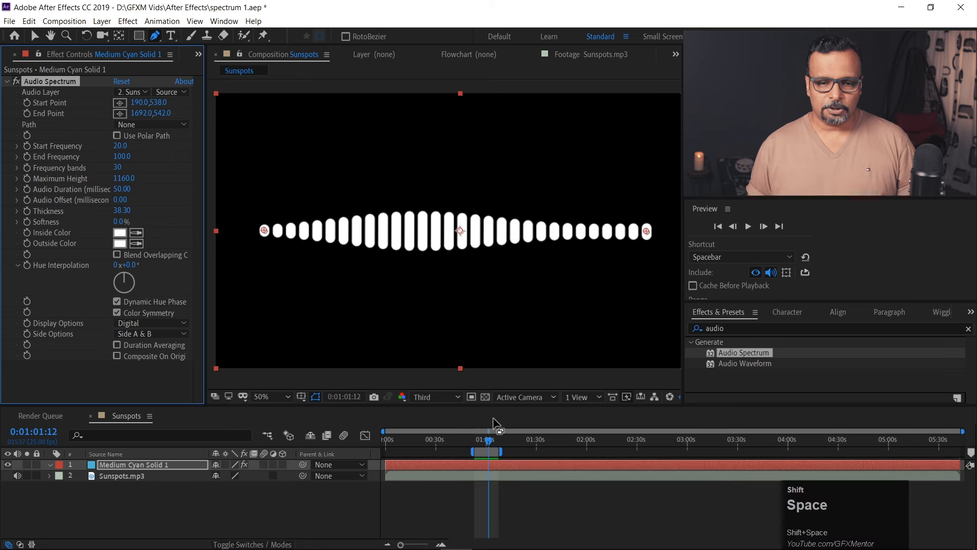
{"action": "left_click_drag", "start_coordinate": [493, 444], "coordinate": [480, 441]}
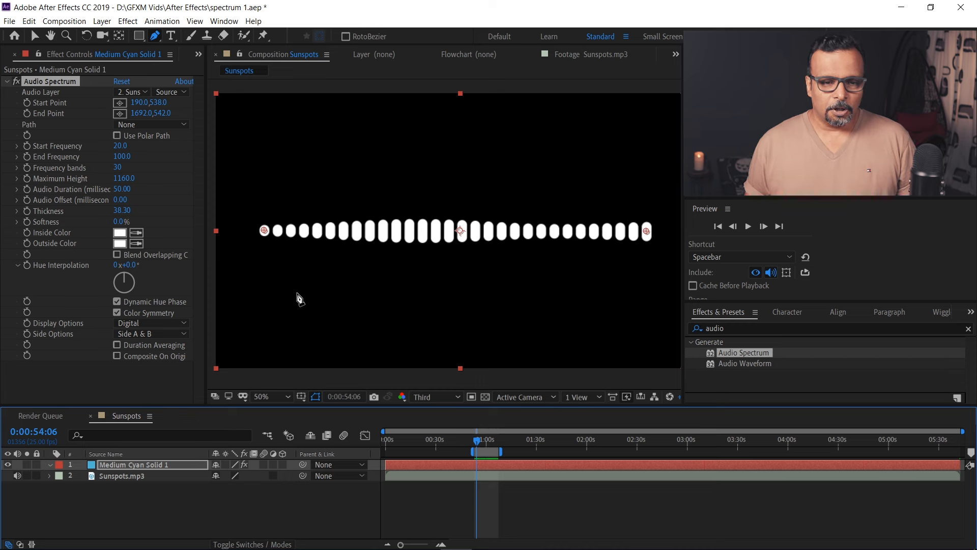
{"action": "key", "text": "shift+space"}
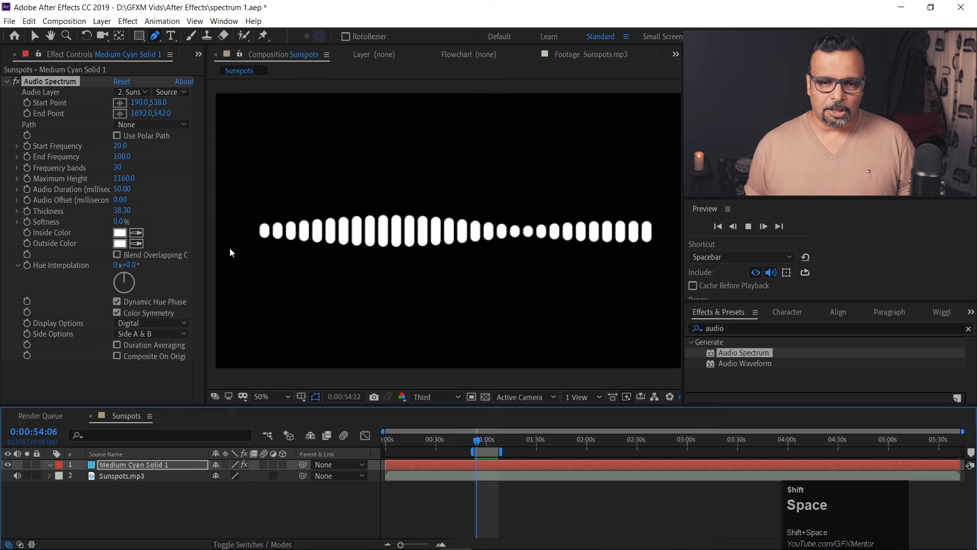
{"action": "key", "text": "shift+space"}
Raise the frequency bands to 44, reduce the Thickness to 27.40, and preview the spectrum.
{"action": "left_click", "coordinate": [121, 167], "text": "shift"}
{"action": "left_click_drag", "start_coordinate": [121, 167], "coordinate": [127, 167]}
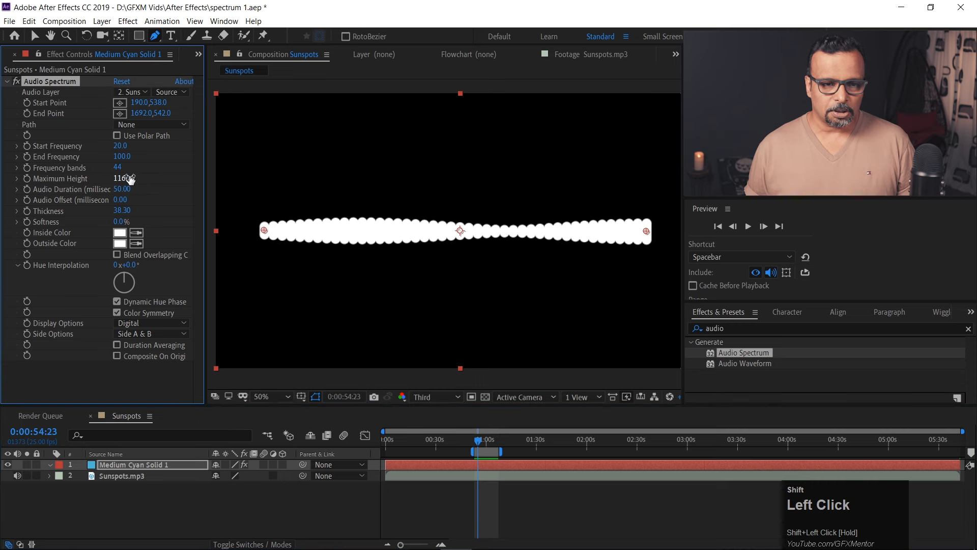
{"action": "left_click_drag", "start_coordinate": [125, 209], "coordinate": [48, 202]}
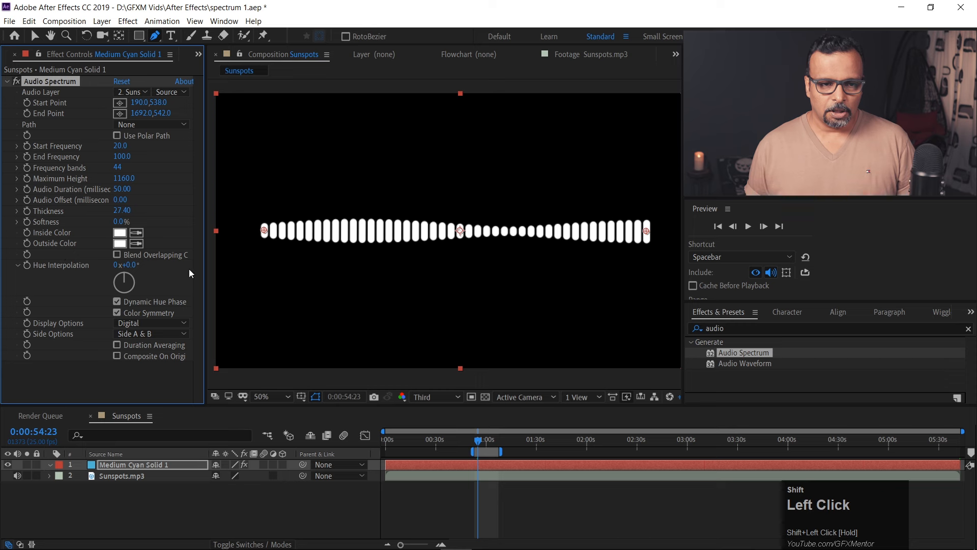
{"action": "key", "text": "shift+space"}
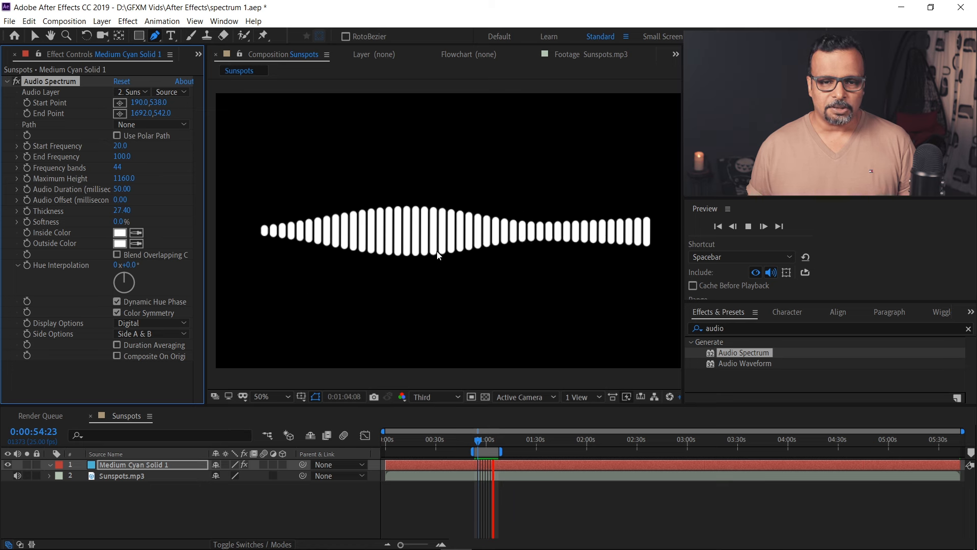
{"action": "key", "text": "shift+space"}
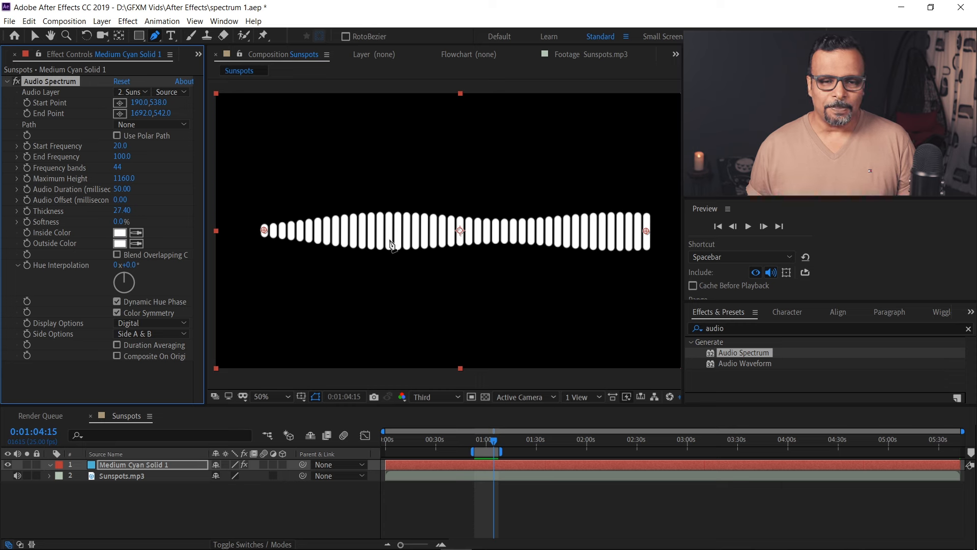
Try a bright red Inside Color with a dark red Outside Color on the spectrum bars.
{"action": "scroll", "coordinate": [391, 245], "scroll_direction": "up", "scroll_amount": 6}
{"action": "left_click", "coordinate": [121, 233]}
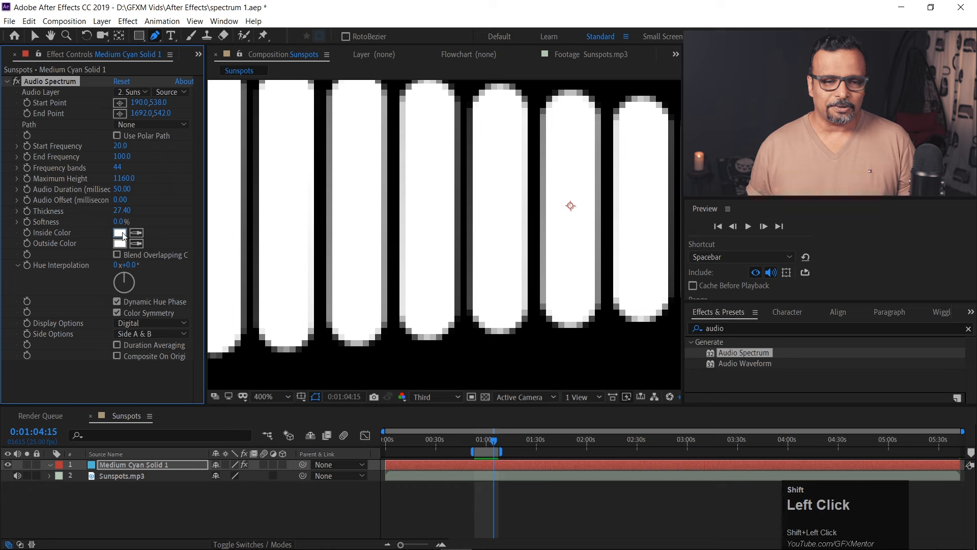
{"action": "left_click_drag", "start_coordinate": [321, 167], "coordinate": [320, 154]}
{"action": "left_click", "coordinate": [441, 158]}
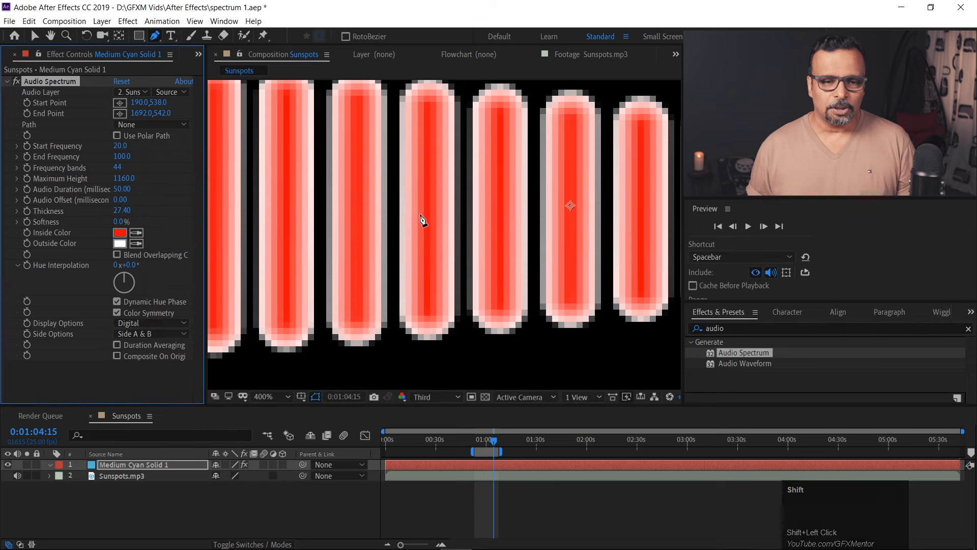
{"action": "left_click", "coordinate": [121, 244]}
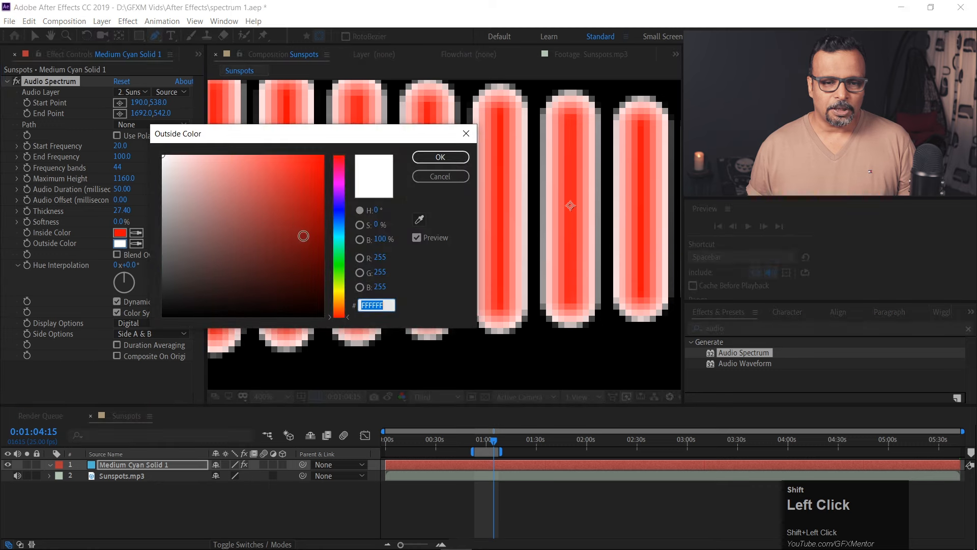
{"action": "left_click_drag", "start_coordinate": [304, 236], "coordinate": [329, 250]}
{"action": "left_click", "coordinate": [422, 161]}
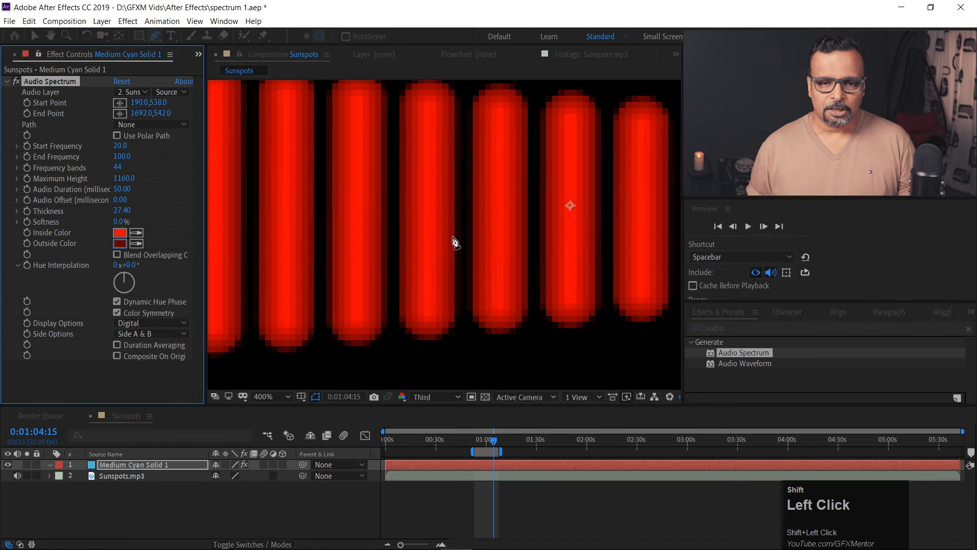
Set the spectrum's Inside Color to white and its Outside Color to yellow (FAFF00).
{"action": "left_click", "coordinate": [120, 232]}
{"action": "left_click_drag", "start_coordinate": [204, 189], "coordinate": [159, 153]}
{"action": "left_click", "coordinate": [423, 162]}
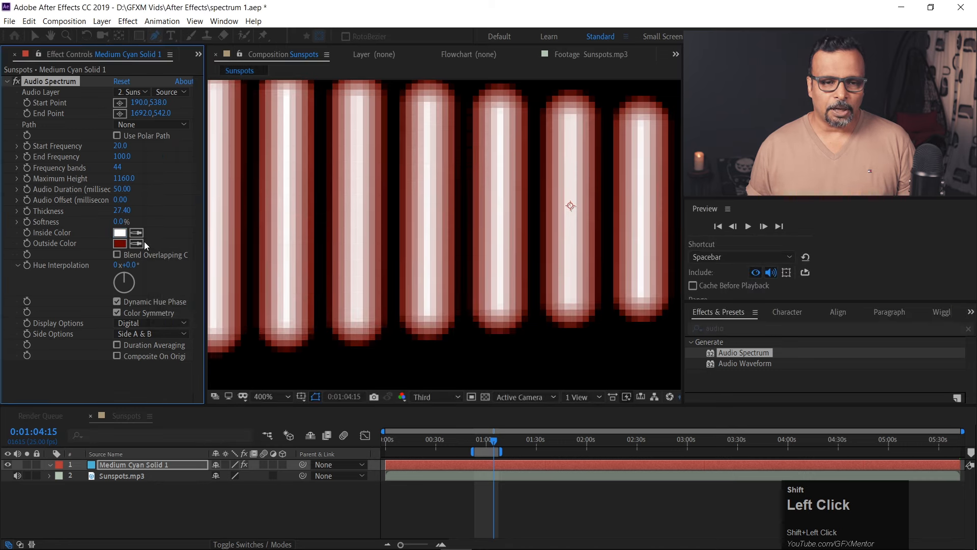
{"action": "left_click", "coordinate": [121, 244]}
{"action": "left_click_drag", "start_coordinate": [340, 271], "coordinate": [340, 290]}
{"action": "left_click", "coordinate": [307, 185]}
{"action": "left_click_drag", "start_coordinate": [308, 183], "coordinate": [323, 155]}
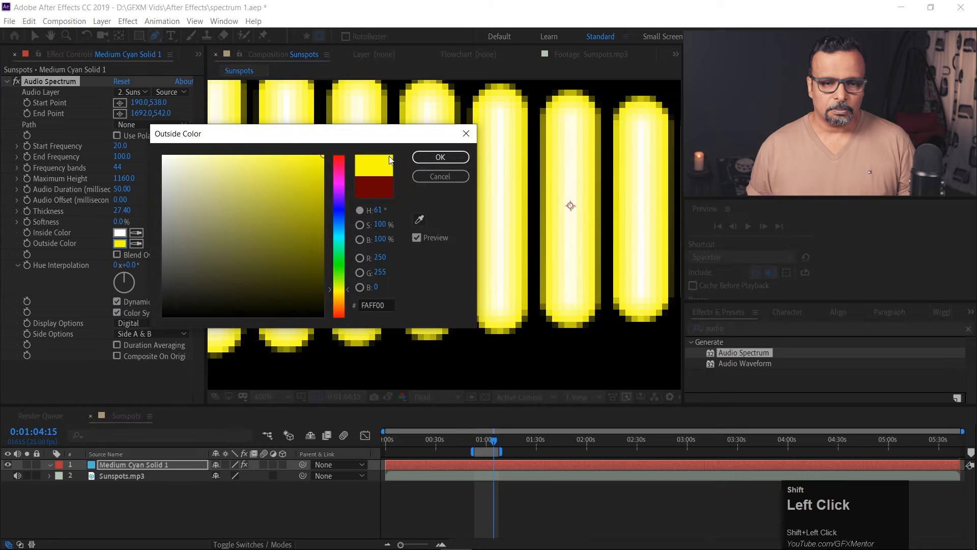
{"action": "left_click", "coordinate": [440, 158]}
{"action": "scroll", "coordinate": [397, 200], "scroll_direction": "down", "scroll_amount": 4}
{"action": "scroll", "coordinate": [397, 200], "scroll_direction": "down", "scroll_amount": 1}
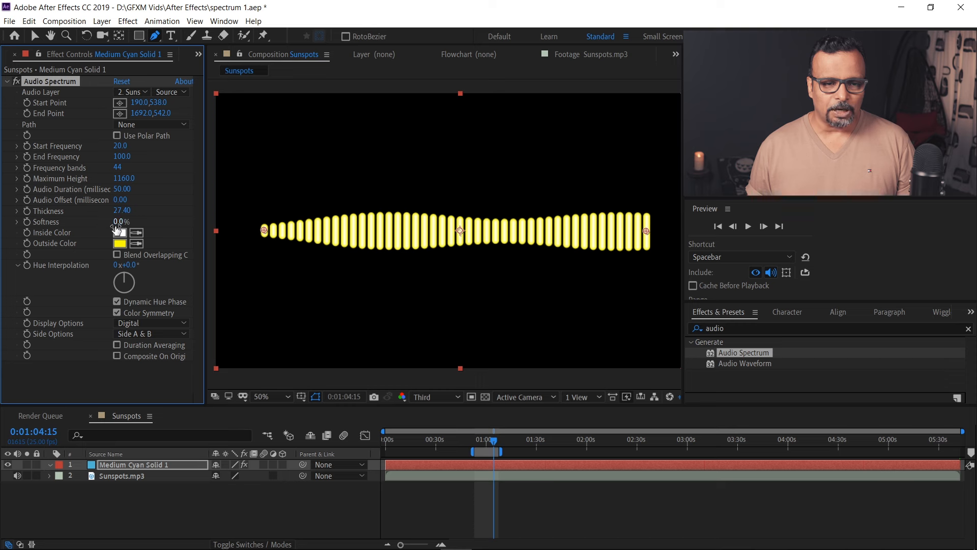
Enable Blend Overlapping Colors with the Softness at 100% and preview the blended bars.
{"action": "left_click_drag", "start_coordinate": [117, 225], "coordinate": [210, 223]}
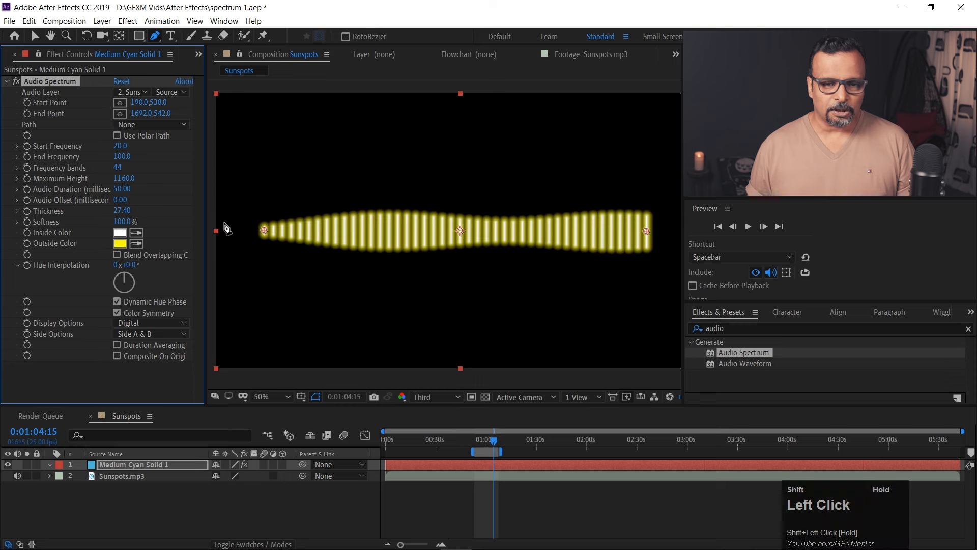
{"action": "scroll", "coordinate": [407, 229], "scroll_direction": "up", "scroll_amount": 5}
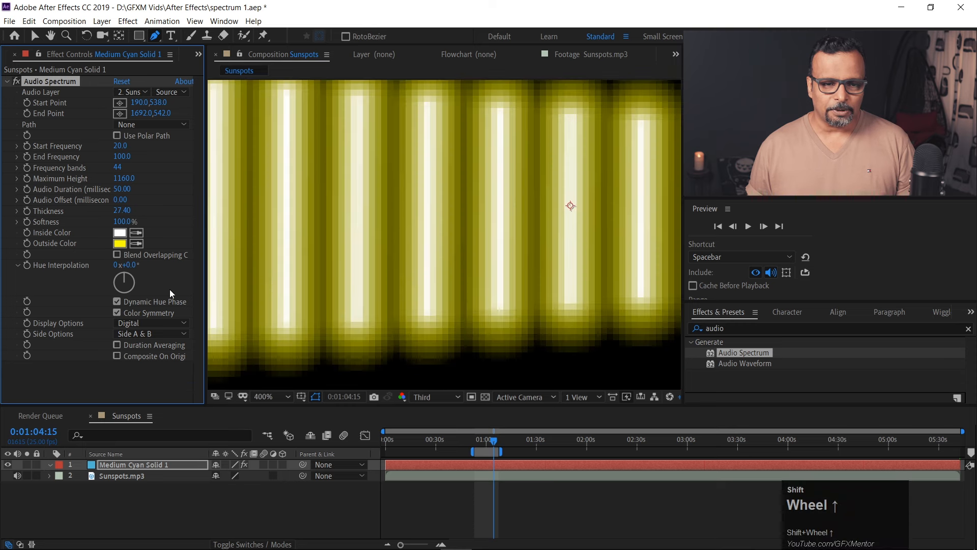
{"action": "left_click", "coordinate": [118, 255], "text": "shift"}
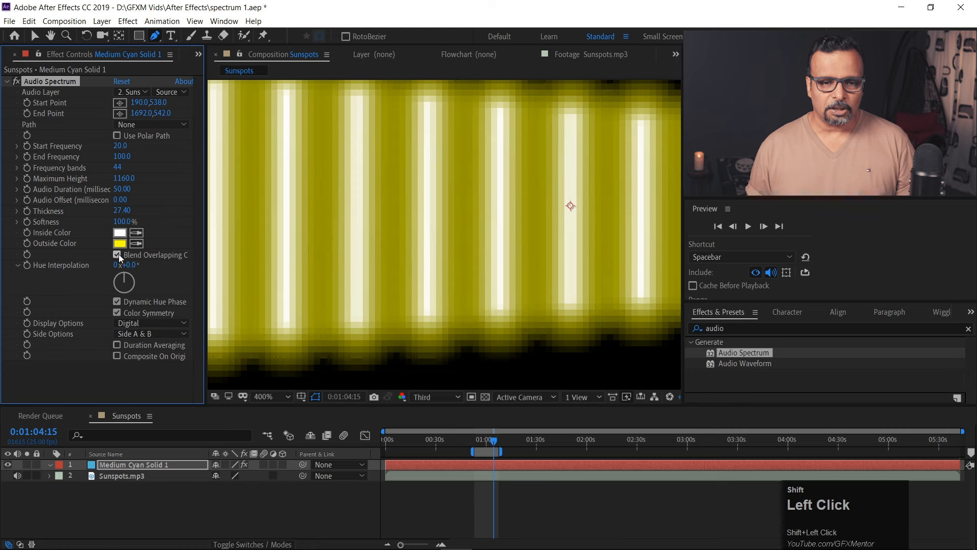
{"action": "left_click", "coordinate": [118, 255]}
{"action": "left_click", "coordinate": [118, 254]}
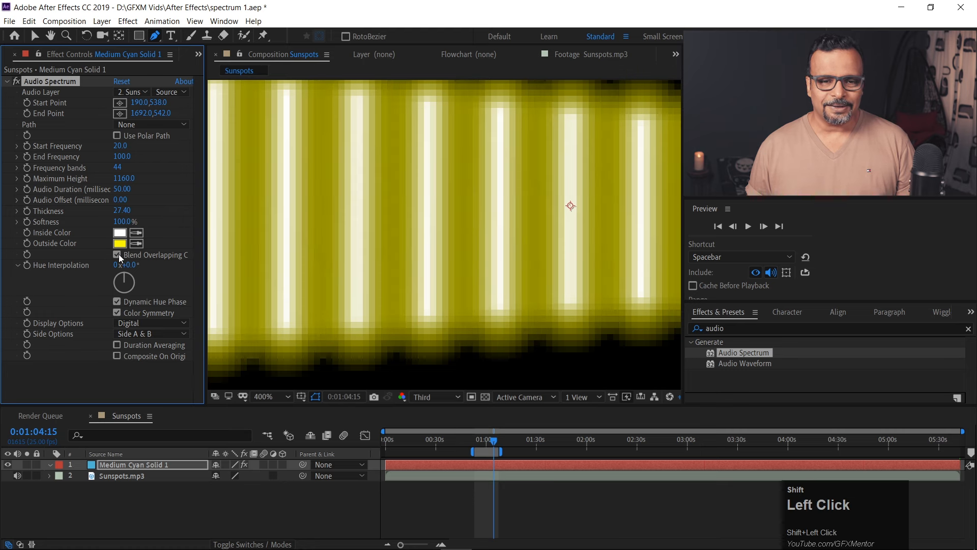
{"action": "scroll", "coordinate": [332, 238], "scroll_direction": "down", "scroll_amount": 6}
{"action": "scroll", "coordinate": [331, 235], "scroll_direction": "up", "scroll_amount": 2}
{"action": "key", "text": "shift+space"}
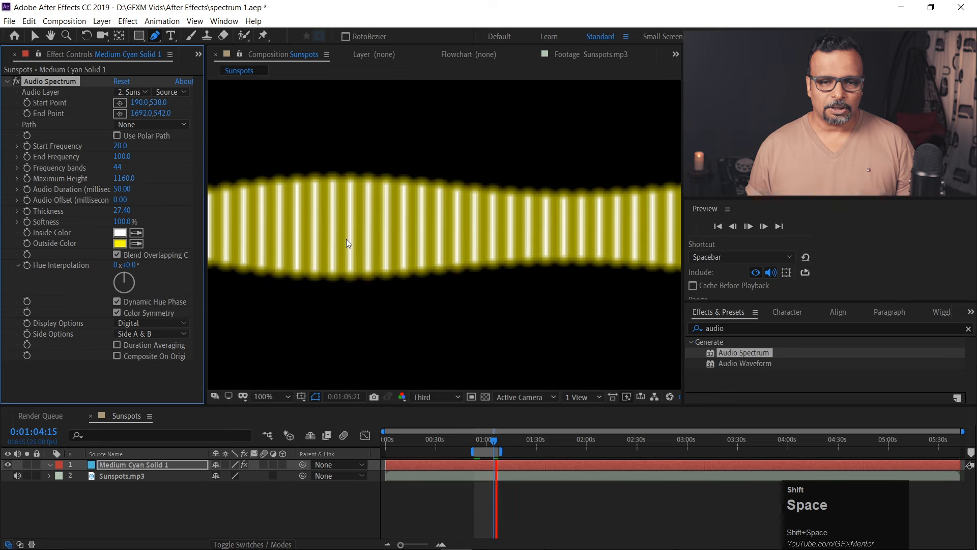
{"action": "scroll", "coordinate": [347, 243], "scroll_direction": "down", "scroll_amount": 1}
{"action": "key", "text": "shift+space"}
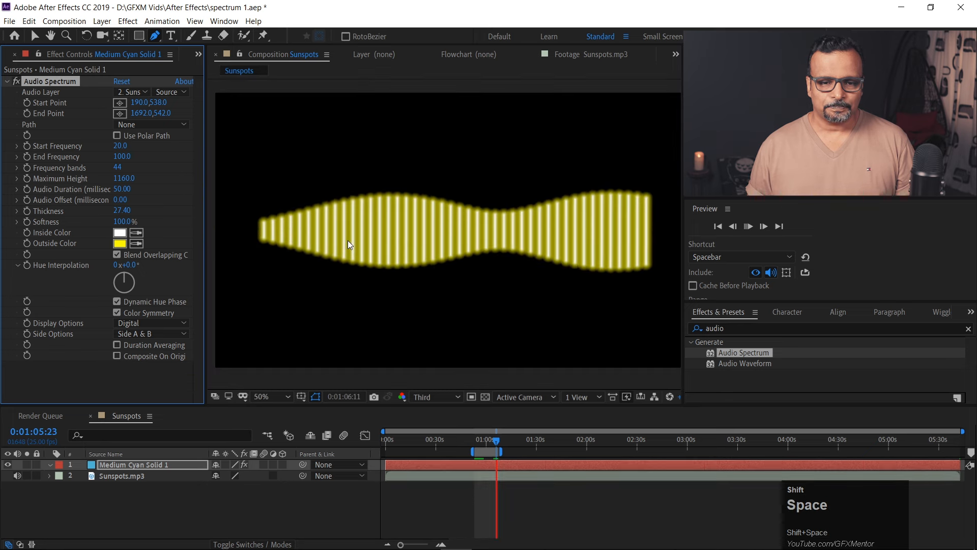
{"action": "key", "text": "shift+space"}
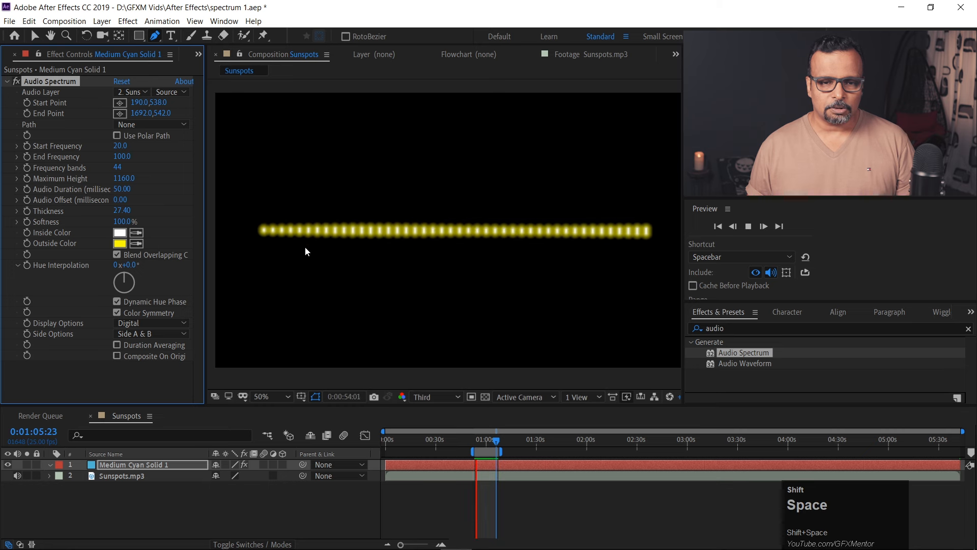
Lower the Softness to 0% and change the spectrum's Inside Color to orange.
{"action": "left_click_drag", "start_coordinate": [127, 224], "coordinate": [53, 220]}
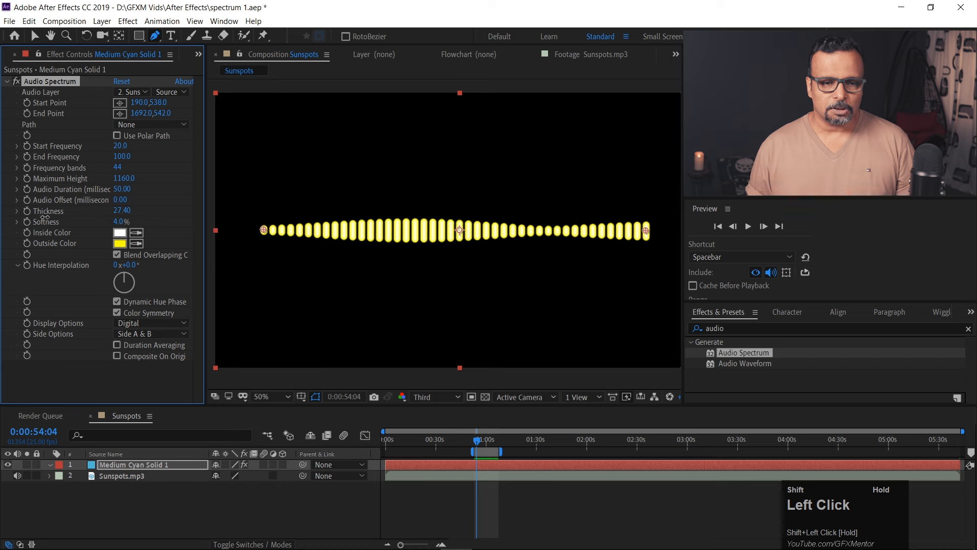
{"action": "left_click", "coordinate": [120, 233]}
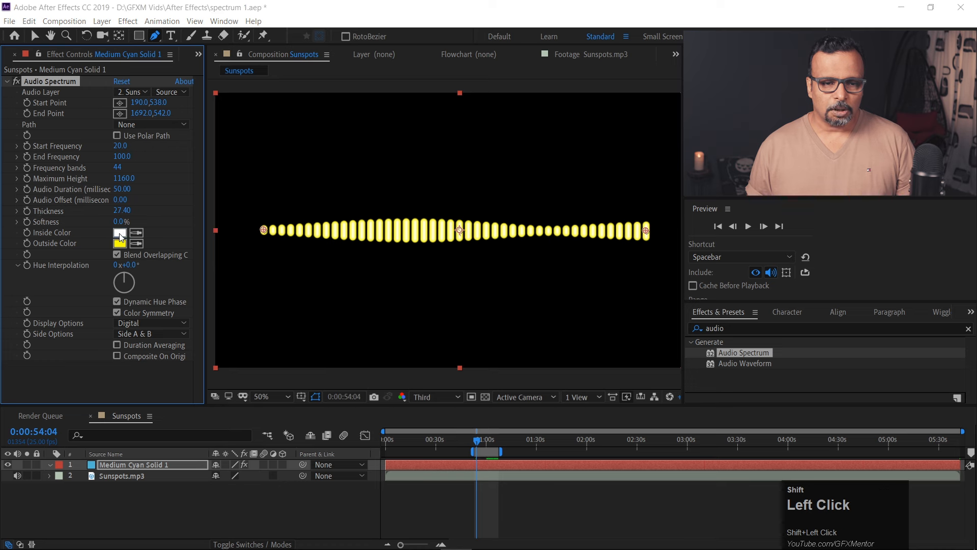
{"action": "left_click_drag", "start_coordinate": [339, 290], "coordinate": [341, 297]}
{"action": "left_click", "coordinate": [323, 156]}
{"action": "left_click", "coordinate": [441, 158]}
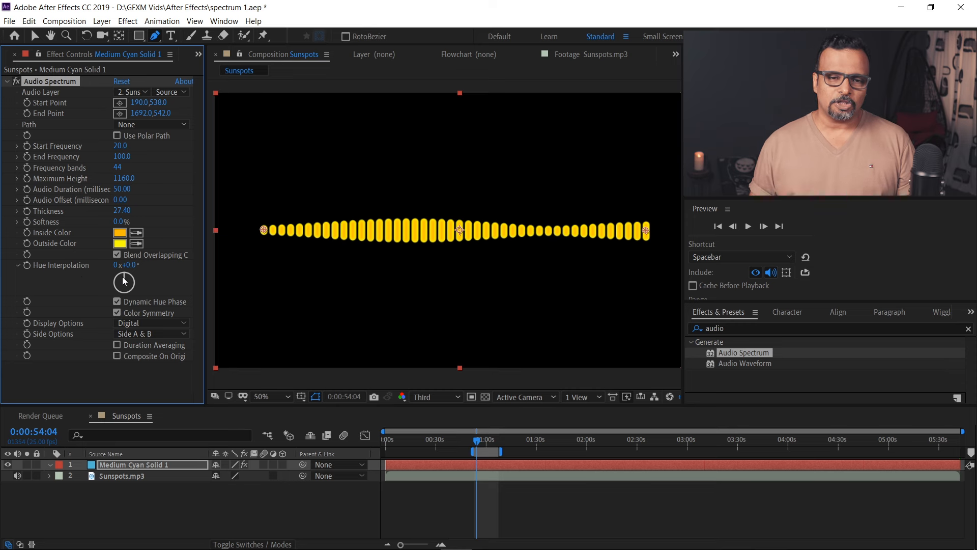
Try Hue Interpolation values of 35° and 204° on the spectrum, previewing the animation with each.
{"action": "left_click_drag", "start_coordinate": [122, 280], "coordinate": [131, 278]}
{"action": "key", "text": "shift+space"}
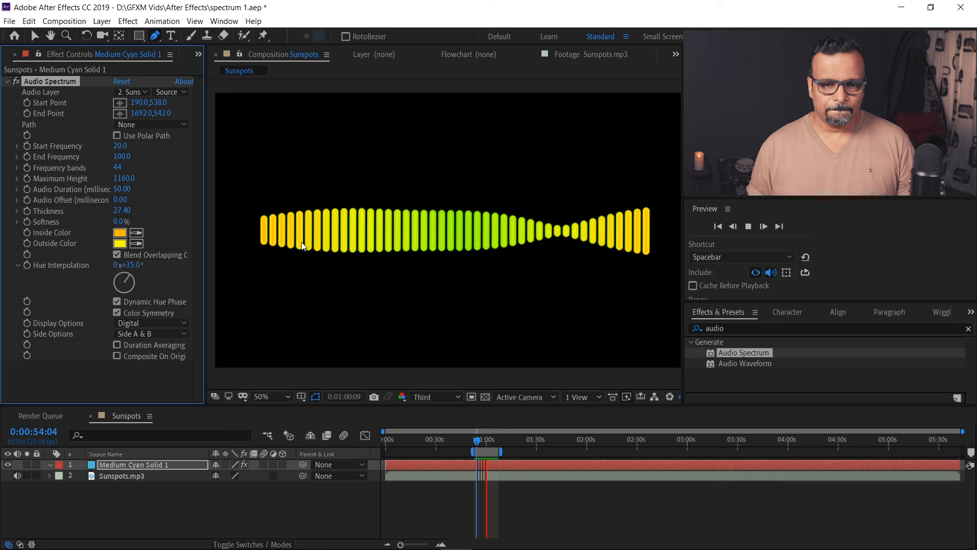
{"action": "key", "text": "shift+space"}
{"action": "left_click_drag", "start_coordinate": [133, 271], "coordinate": [223, 250]}
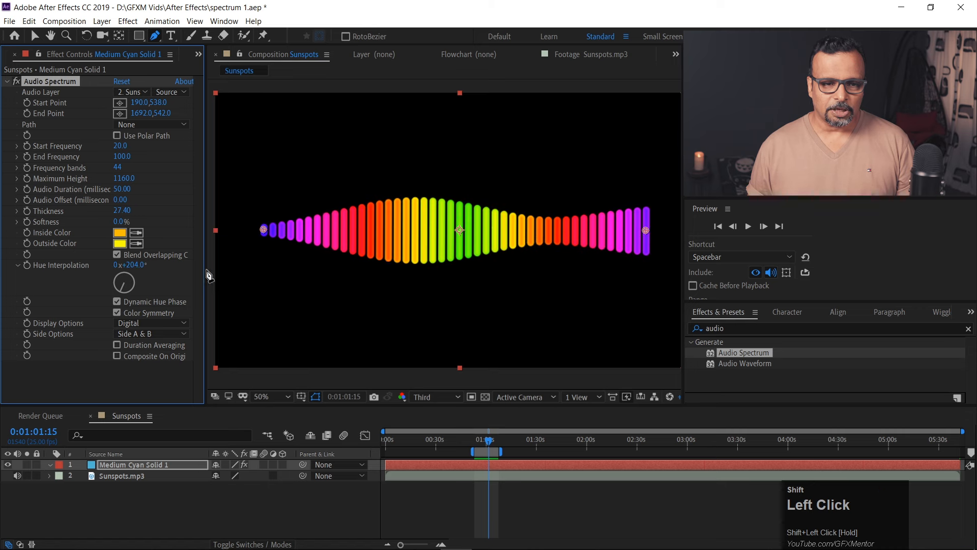
{"action": "key", "text": "shift+space"}
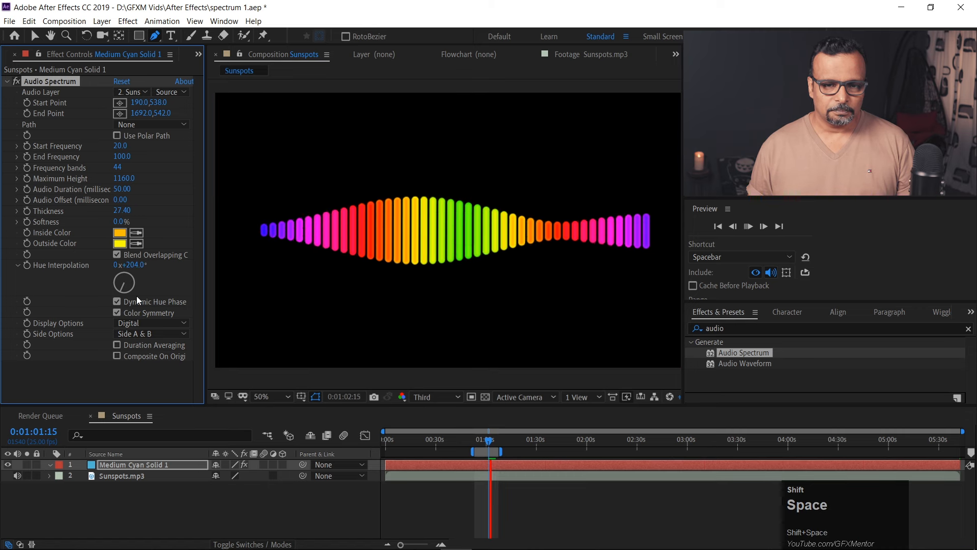
{"action": "key", "text": "space"}
Try a Hue Interpolation of 26° and another of one full turn plus 35°.
{"action": "left_click", "coordinate": [122, 292], "text": "shift"}
{"action": "left_click_drag", "start_coordinate": [122, 292], "coordinate": [127, 267]}
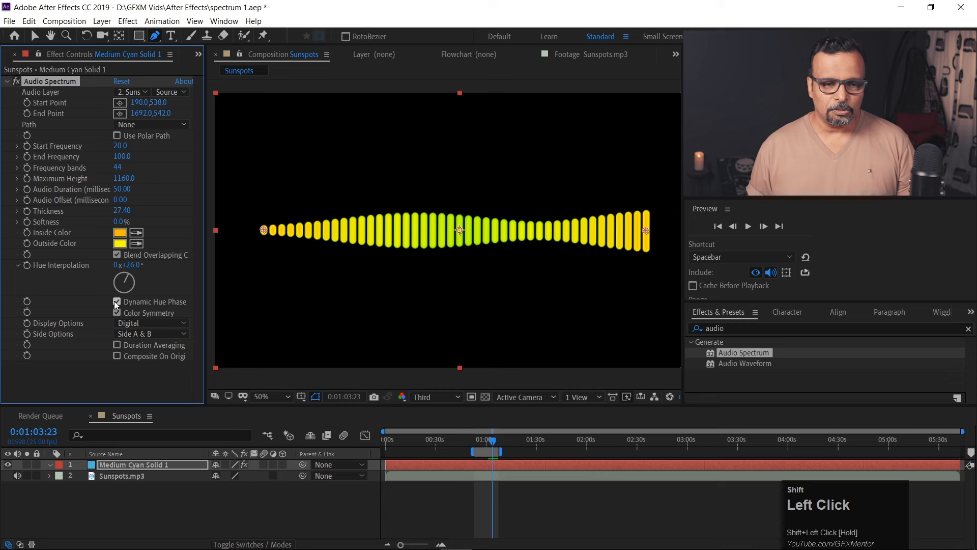
{"action": "mouse_move", "coordinate": [132, 280]}
{"action": "left_mouse_down"}
{"action": "mouse_move", "coordinate": [118, 303]}
{"action": "mouse_move", "coordinate": [97, 279]}
{"action": "mouse_move", "coordinate": [133, 269]}
{"action": "left_mouse_up"}
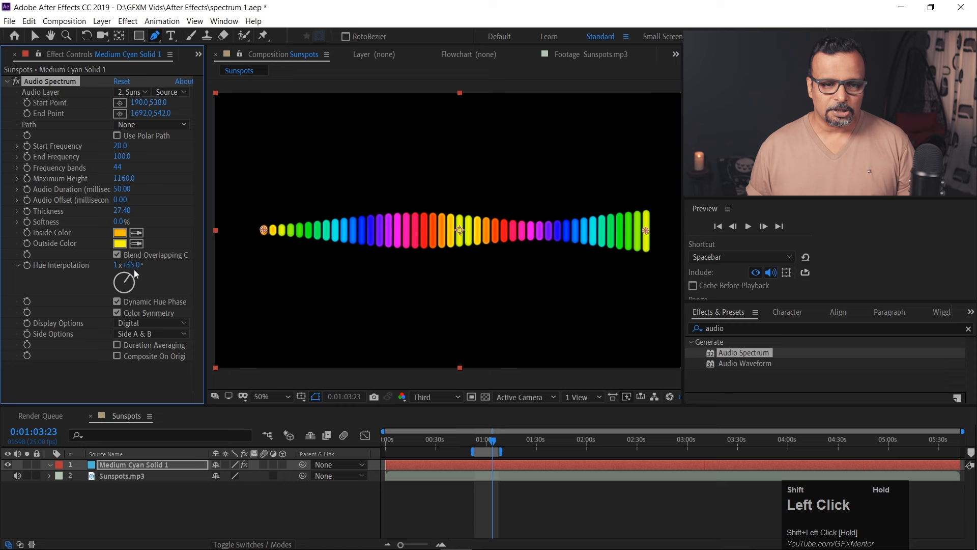
Turn off Dynamic Hue Phase and Color Symmetry, and set the Hue Interpolation to 260°.
{"action": "left_click", "coordinate": [118, 302]}
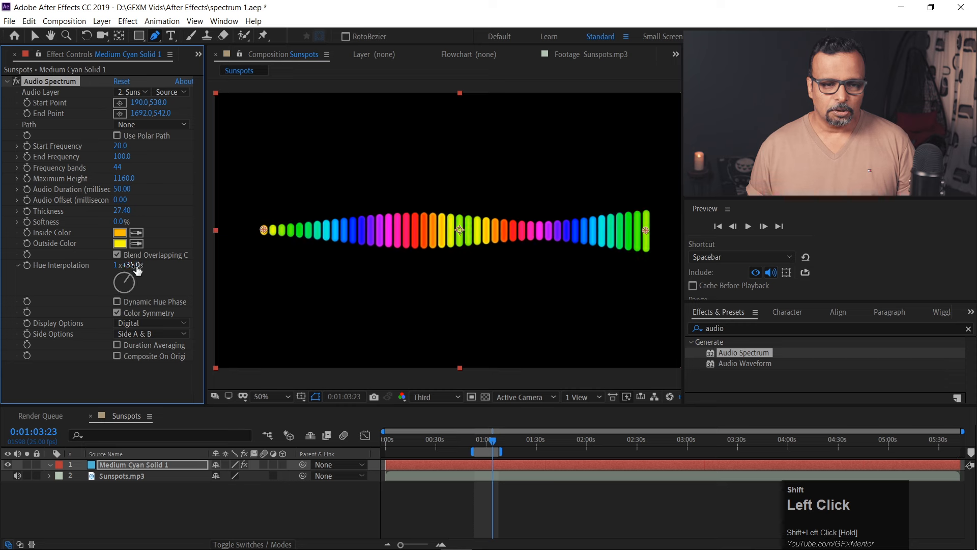
{"action": "left_click_drag", "start_coordinate": [130, 276], "coordinate": [102, 287]}
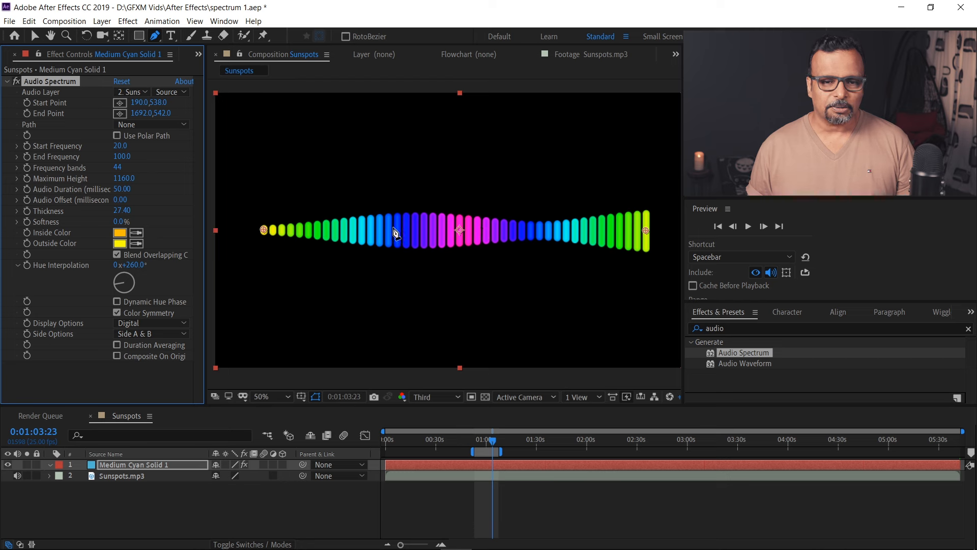
{"action": "left_click", "coordinate": [114, 314], "text": "shift"}
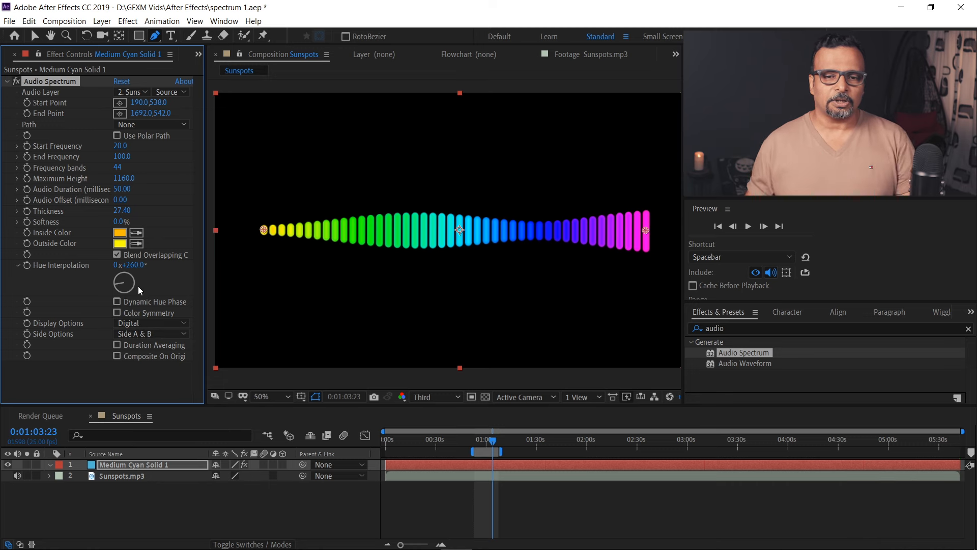
Set the spectrum's Hue Interpolation to -48° and preview the animation.
{"action": "left_click_drag", "start_coordinate": [123, 288], "coordinate": [85, 259]}
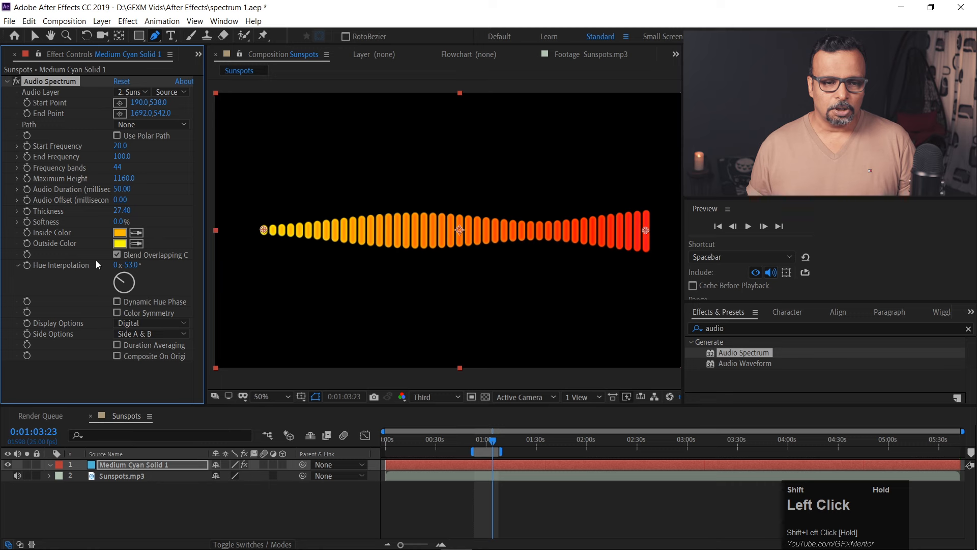
{"action": "left_click_drag", "start_coordinate": [96, 261], "coordinate": [100, 260]}
{"action": "key", "text": "shift+space"}
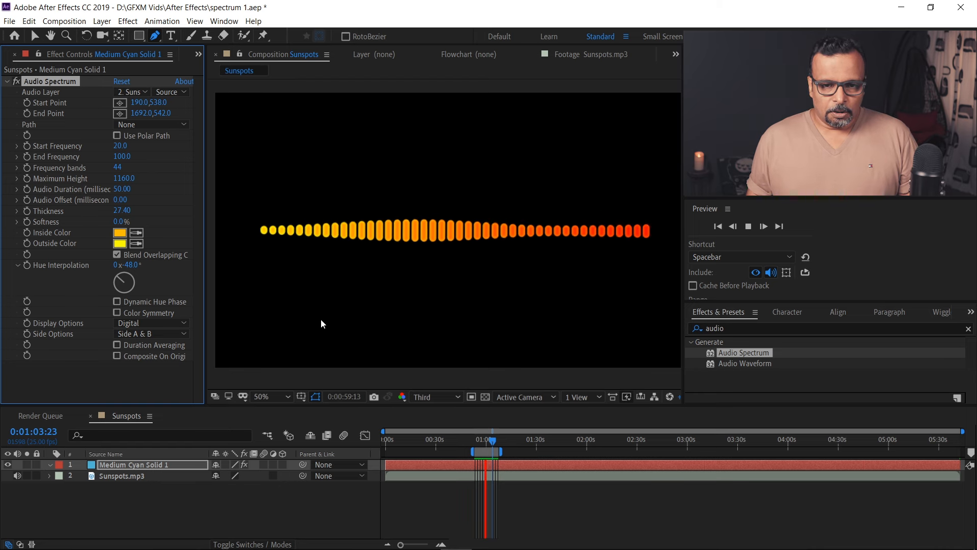
{"action": "key", "text": "shift+space"}
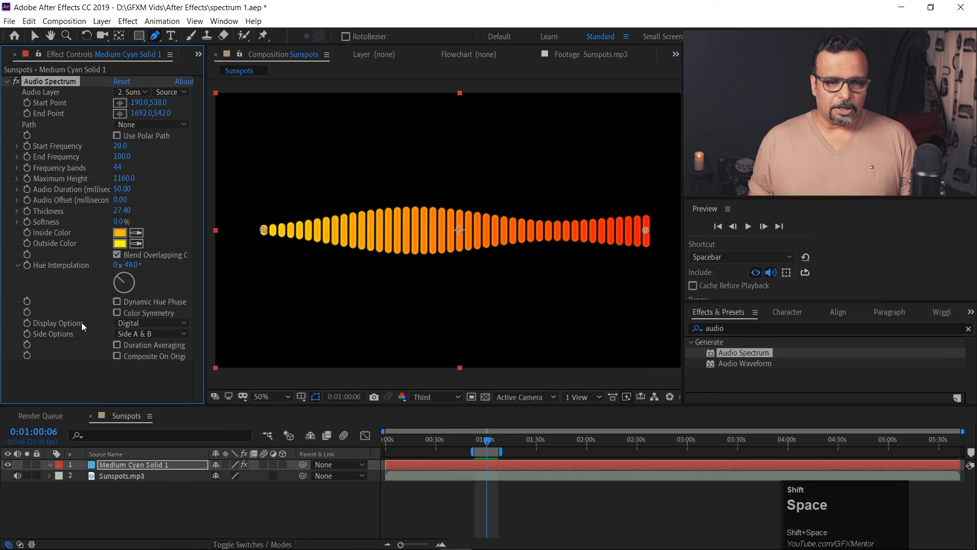
Try the Analog lines display option on the spectrum and preview the animation.
{"action": "left_click", "coordinate": [148, 323], "text": "shift"}
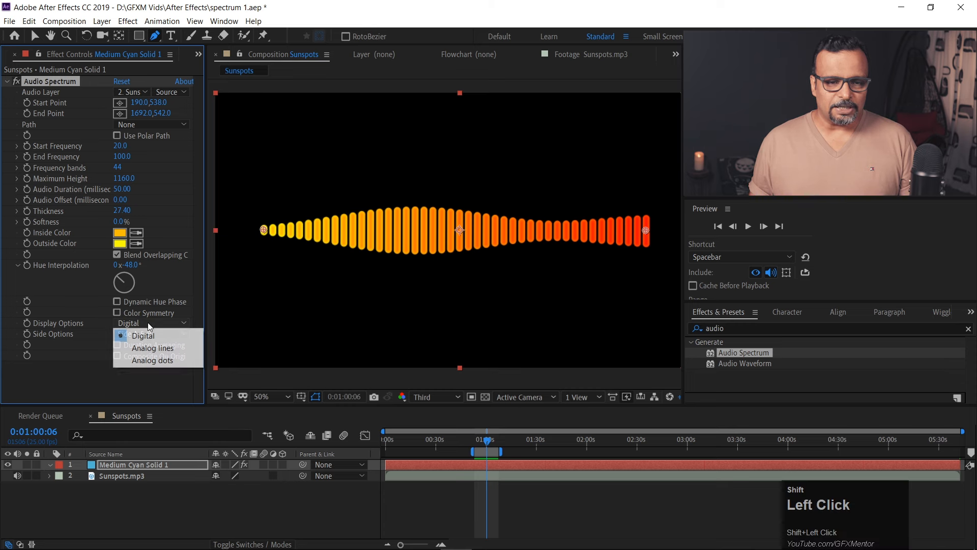
{"action": "left_click", "coordinate": [155, 349], "text": "shift"}
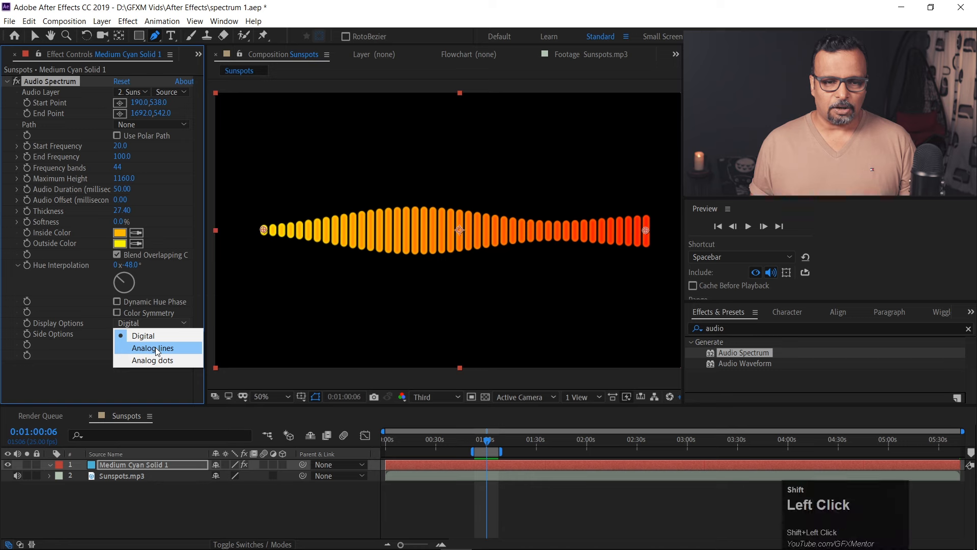
{"action": "key", "text": "shift+space"}
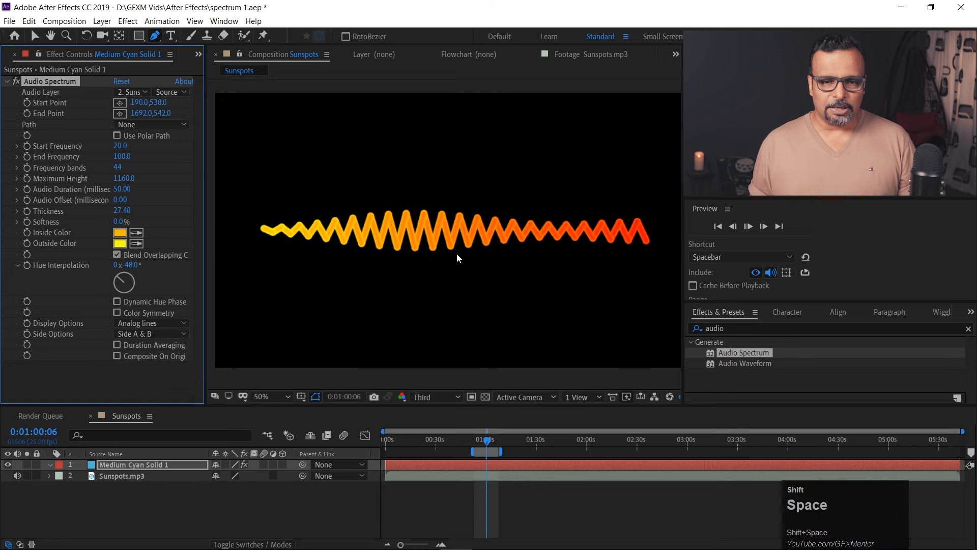
{"action": "key", "text": "shift+space"}
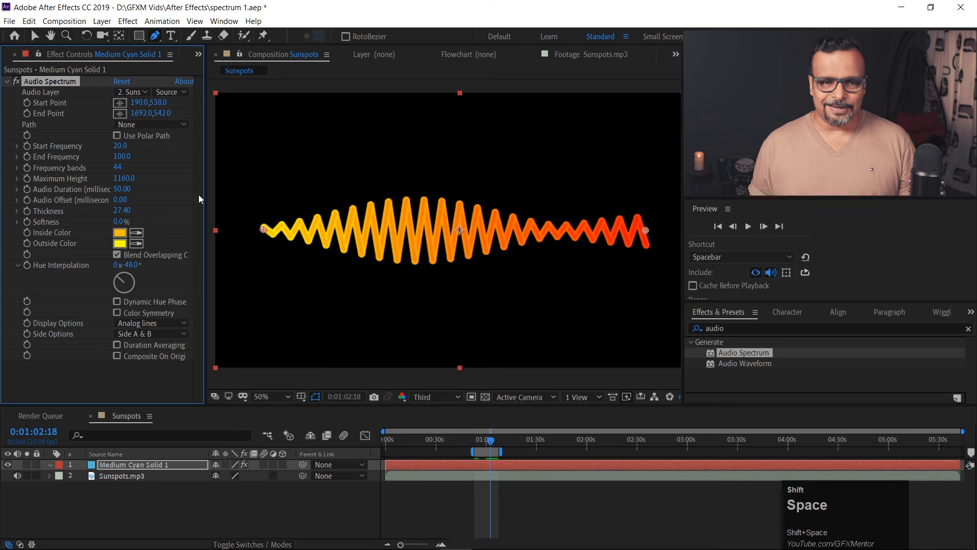
Raise the Frequency bands to 243, preview the lines at a Thickness of 2.90, and undo the thickness change.
{"action": "left_click_drag", "start_coordinate": [121, 167], "coordinate": [241, 159]}
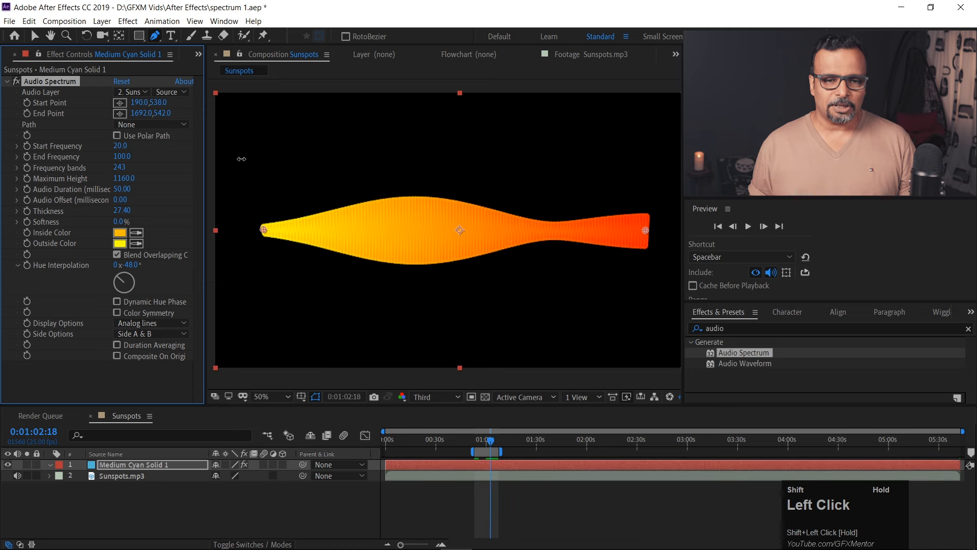
{"action": "left_click_drag", "start_coordinate": [112, 207], "coordinate": [25, 216]}
{"action": "left_click_drag", "start_coordinate": [118, 209], "coordinate": [59, 216]}
{"action": "key", "text": "shift+space"}
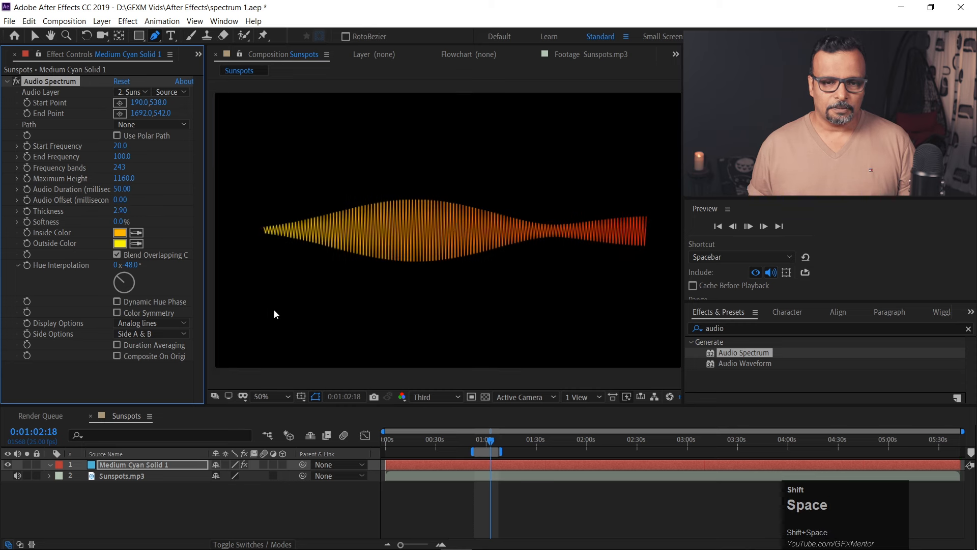
{"action": "left_click", "coordinate": [127, 214]}
{"action": "key", "text": "ctrl+shift+z"}
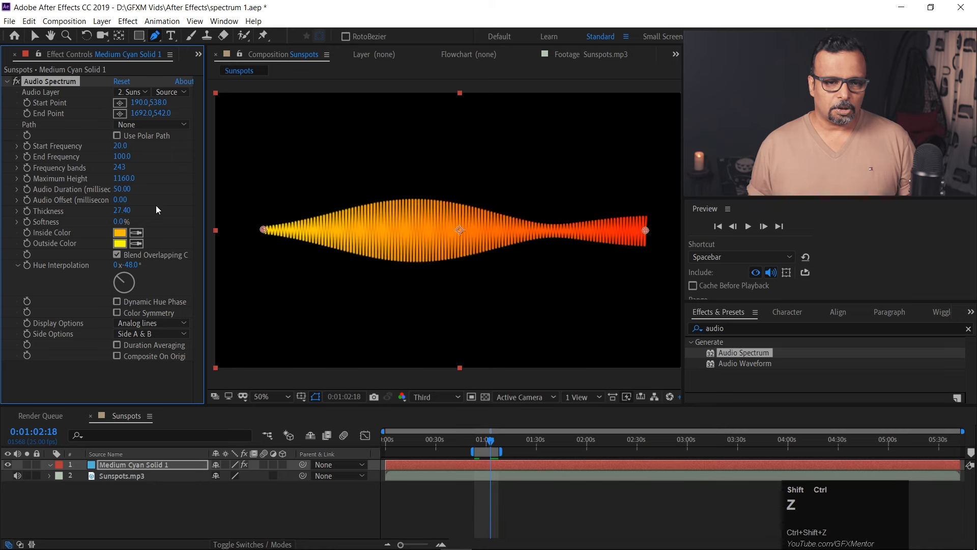
Switch the spectrum's display option to Analog dots and preview the animation.
{"action": "left_click", "coordinate": [154, 322], "text": "shift"}
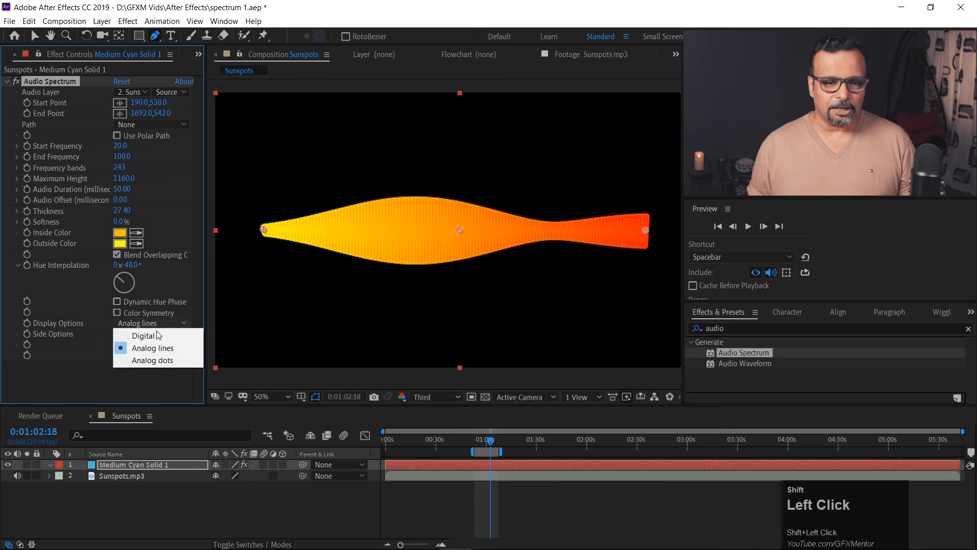
{"action": "left_click", "coordinate": [155, 359], "text": "shift"}
{"action": "key", "text": "shift+space"}
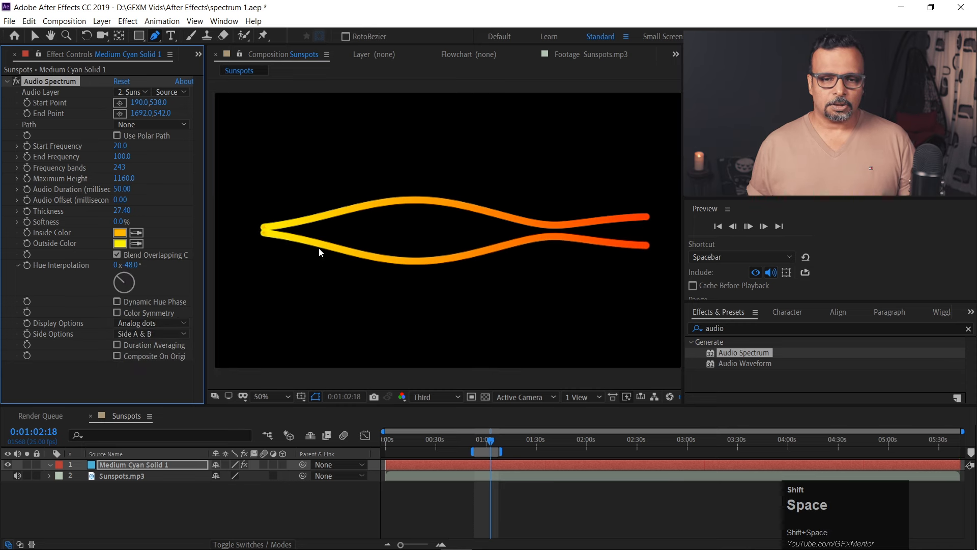
{"action": "key", "text": "shift+space"}
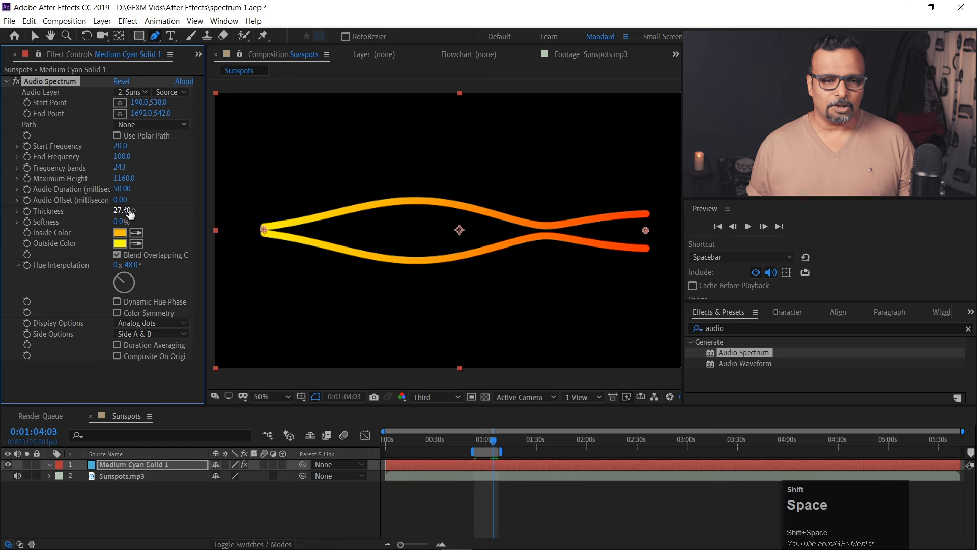
Reduce the Frequency bands to 35 and preview the separated dots.
{"action": "left_click_drag", "start_coordinate": [121, 168], "coordinate": [2, 179]}
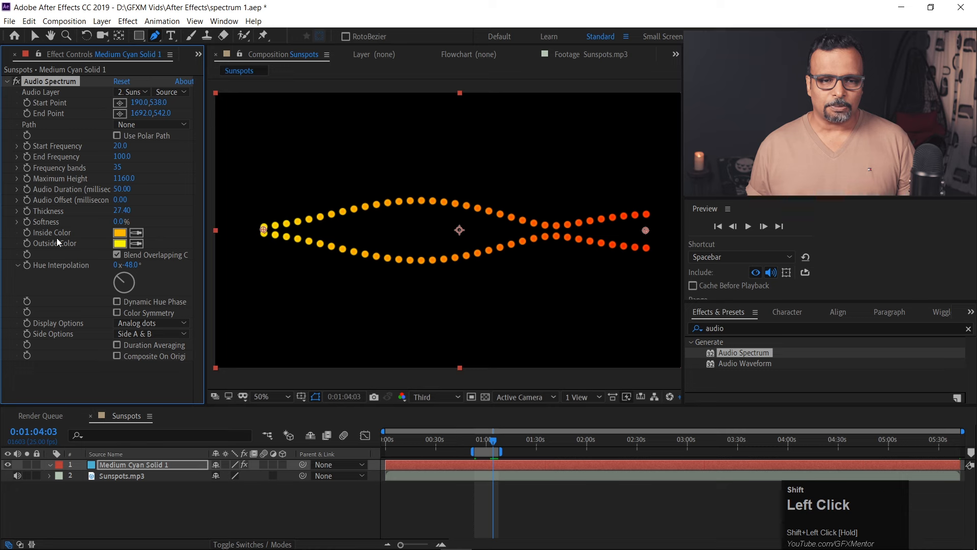
{"action": "key", "text": "shift+space"}
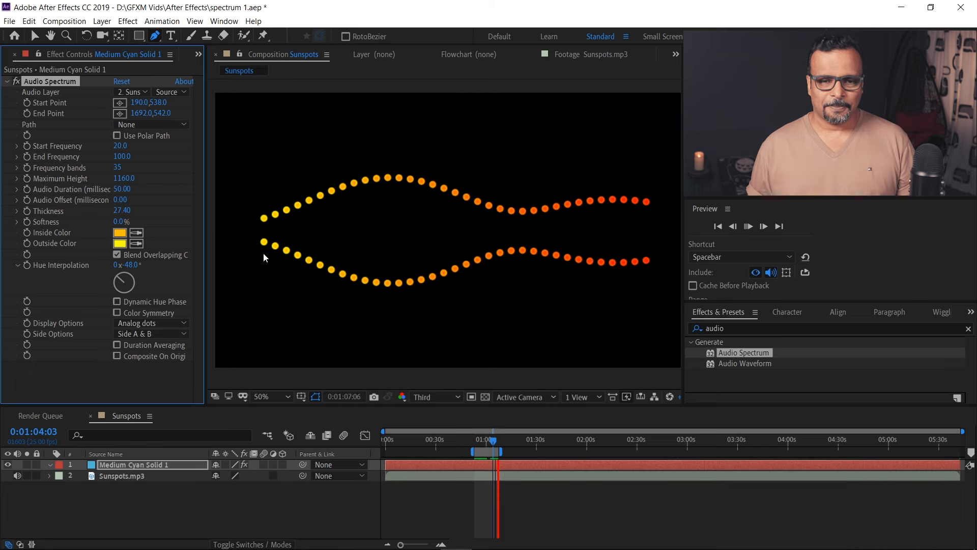
{"action": "key", "text": "space"}
Undo the display option and frequency band changes back to Digital with 44 bands, and preview the spectrum.
{"action": "key", "text": "ctrl+shift+z"}
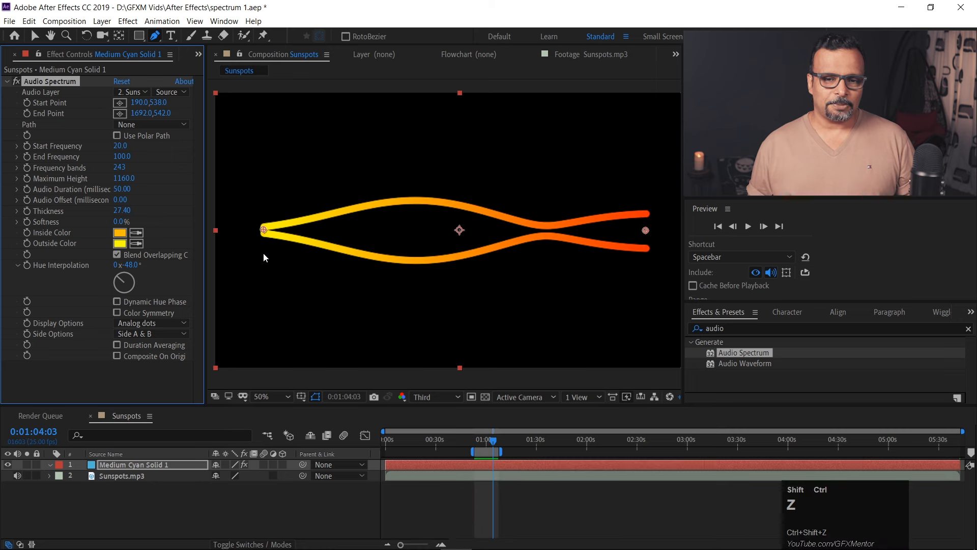
{"action": "key", "text": "ctrl+shift+z"}
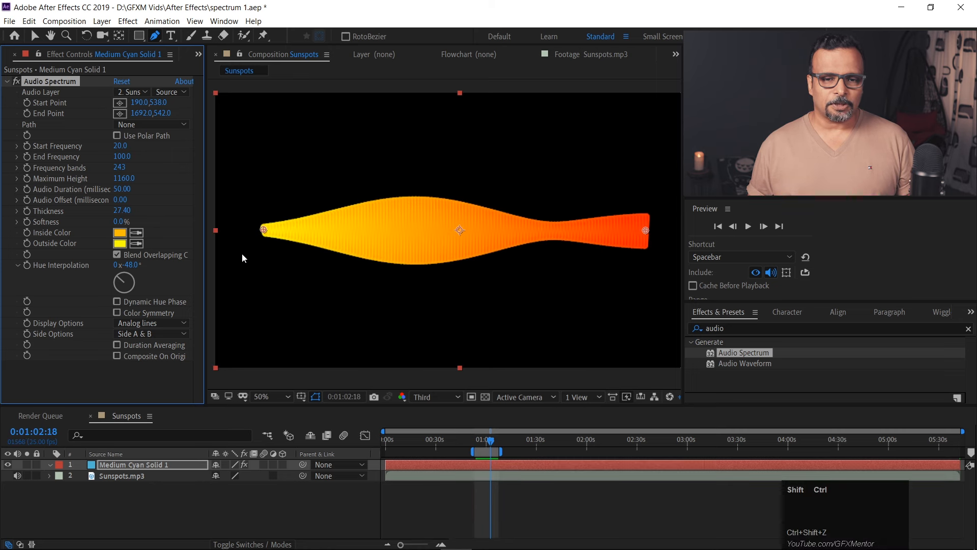
{"action": "key", "text": "ctrl+shift+z"}
{"action": "key", "text": "ctrl+shift+z"}
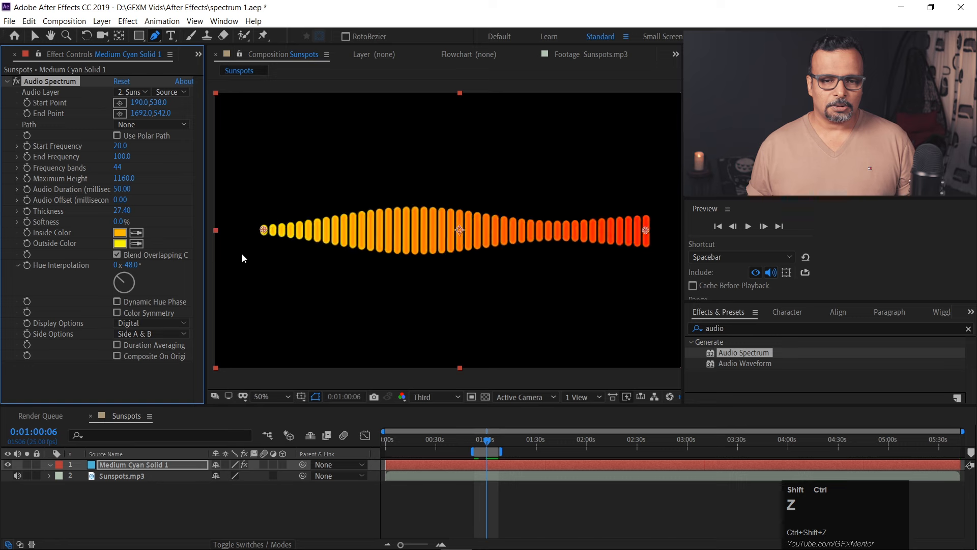
{"action": "key", "text": "shift+space"}
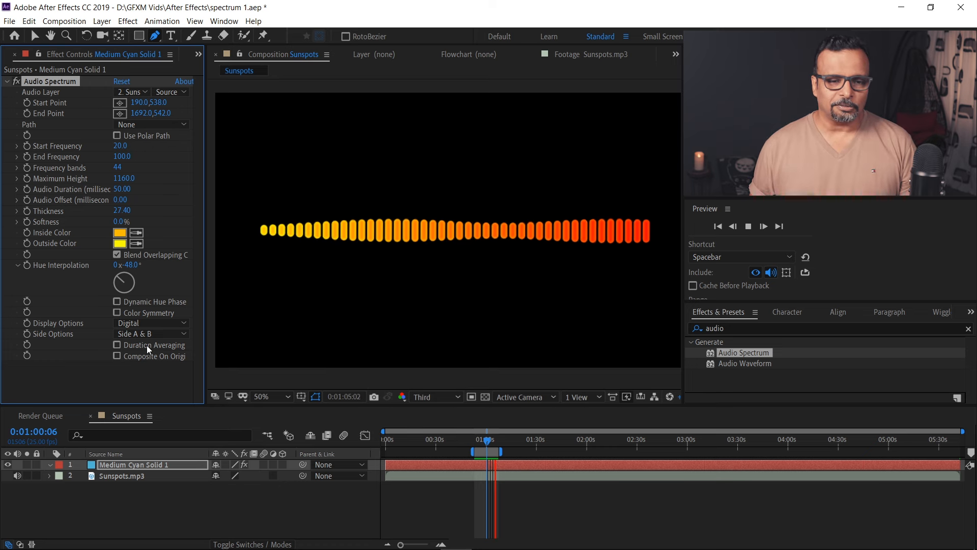
{"action": "key", "text": "shift+space"}
{"action": "left_click", "coordinate": [141, 323]}
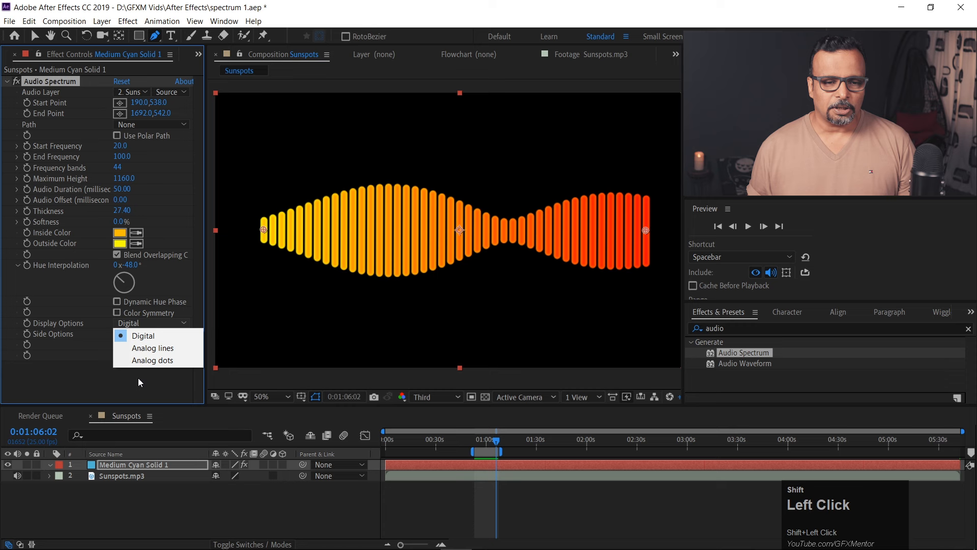
{"action": "left_click", "coordinate": [141, 336]}
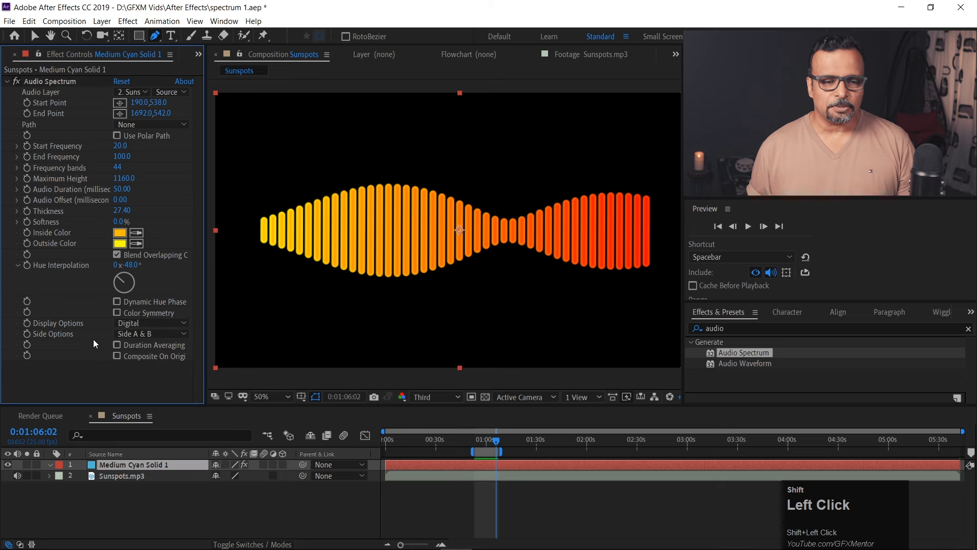
Limit the spectrum to Side A and preview the animation.
{"action": "left_click", "coordinate": [149, 334], "text": "shift"}
{"action": "left_click", "coordinate": [151, 348]}
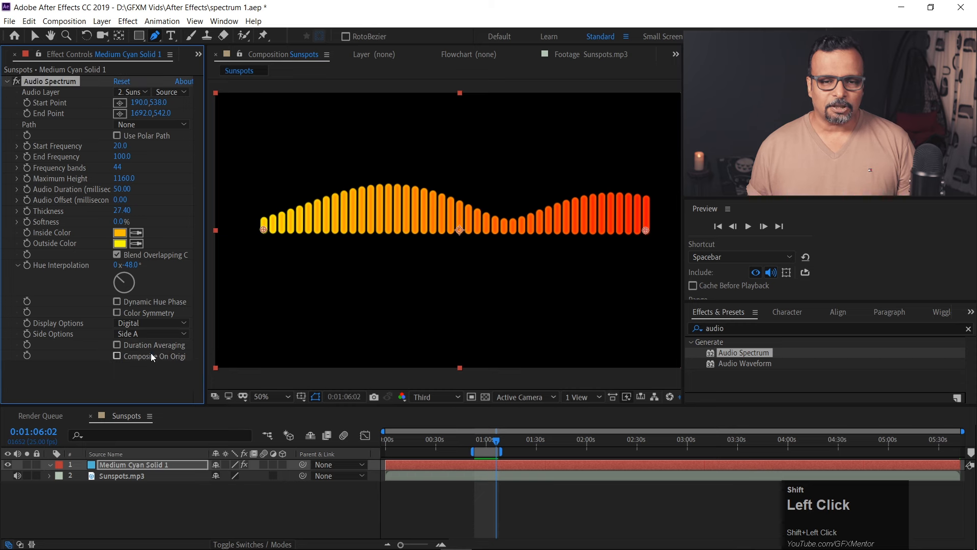
{"action": "key", "text": "space"}
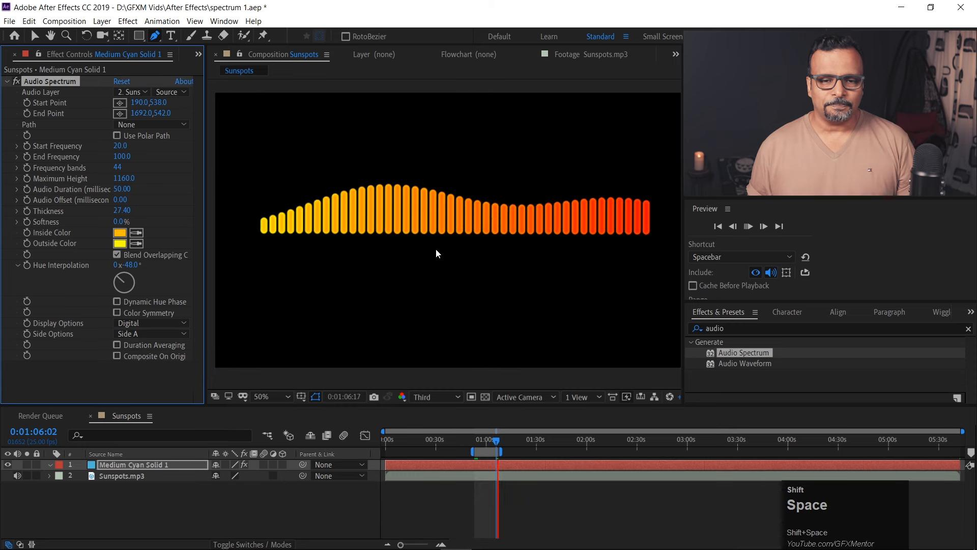
{"action": "key", "text": "shift+space"}
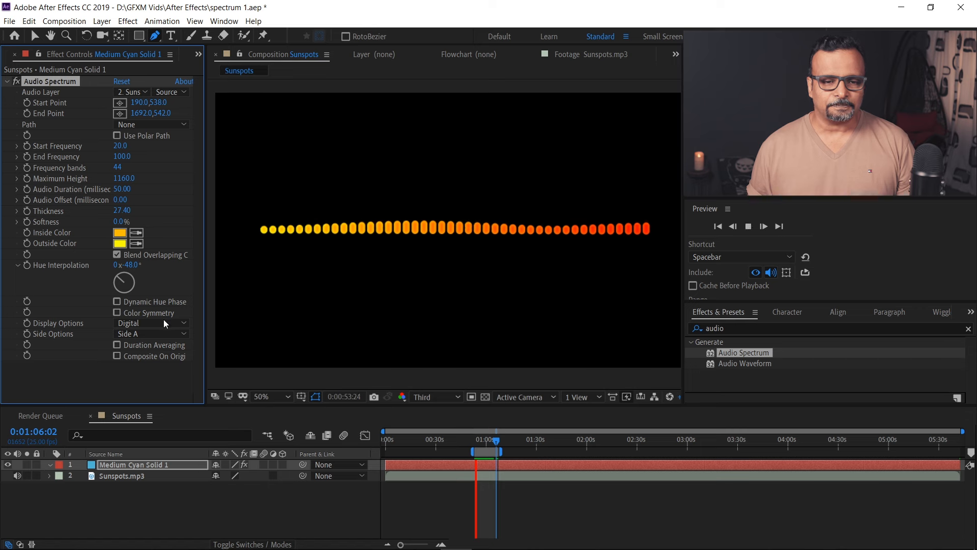
{"action": "key", "text": "shift+space"}
Switch the spectrum's side option to Side B and preview the animation.
{"action": "left_click", "coordinate": [162, 323], "text": "shift"}
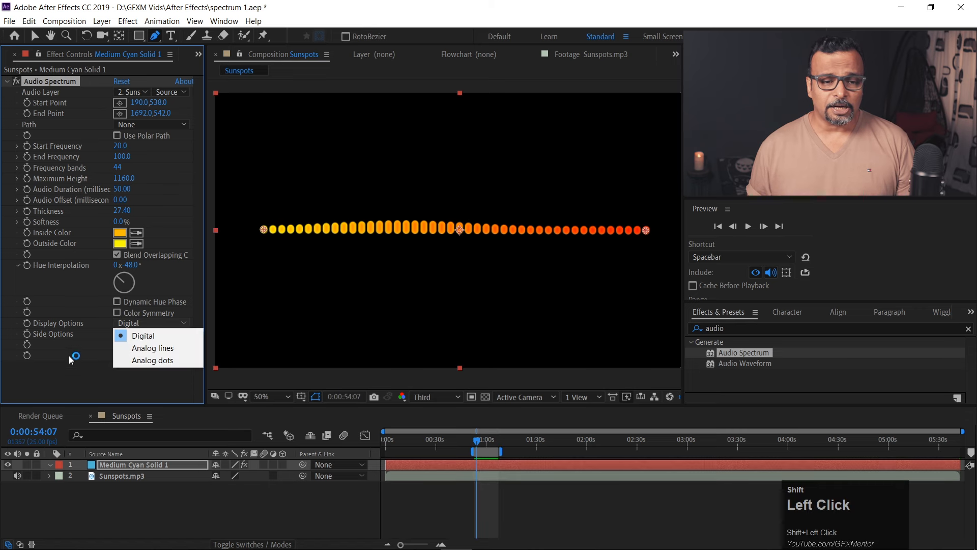
{"action": "left_click", "coordinate": [79, 369]}
{"action": "left_click", "coordinate": [163, 333]}
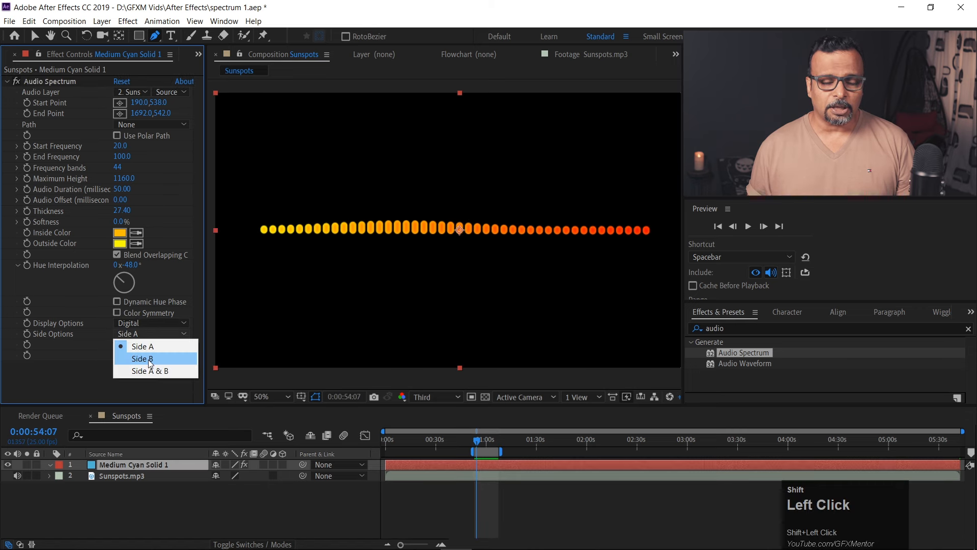
{"action": "left_click", "coordinate": [150, 359], "text": "shift"}
{"action": "key", "text": "shift+space"}
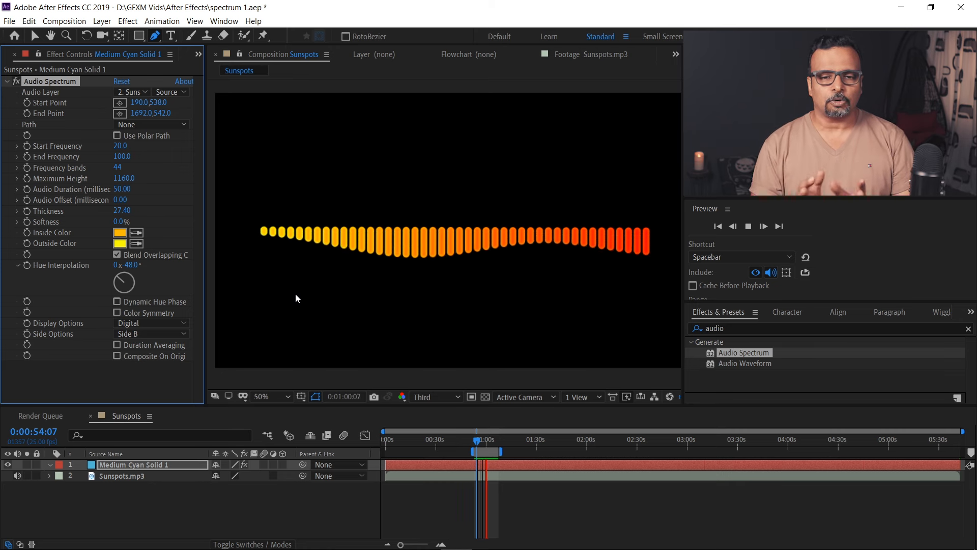
{"action": "key", "text": "shift+space"}
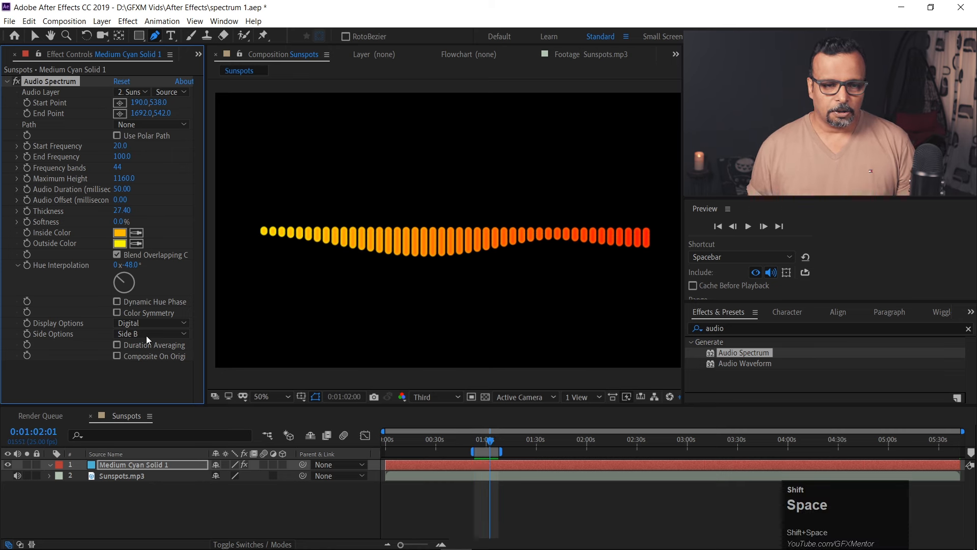
Set the spectrum's side option to Side A & B and preview the animation.
{"action": "left_click", "coordinate": [148, 323]}
{"action": "left_click", "coordinate": [148, 324]}
{"action": "left_click", "coordinate": [123, 382]}
{"action": "left_click", "coordinate": [154, 334]}
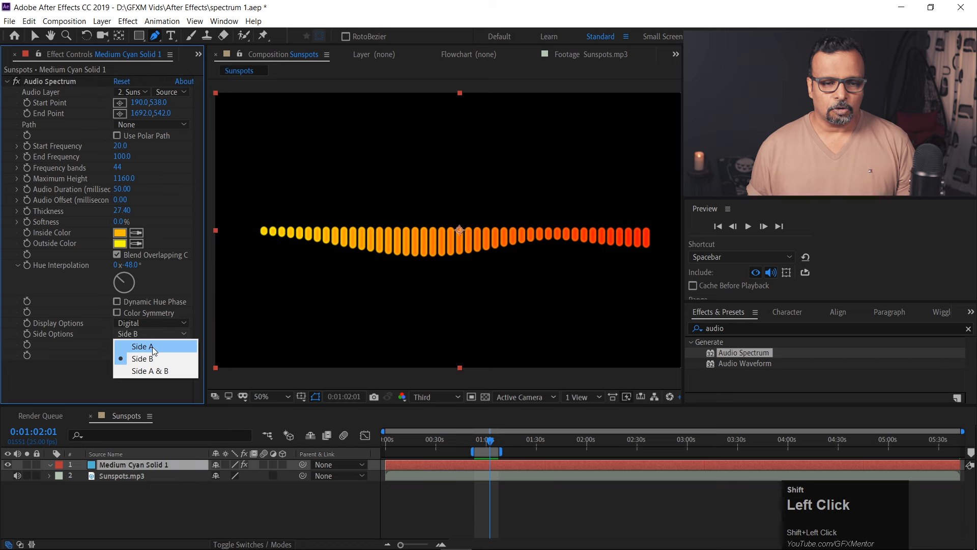
{"action": "left_click", "coordinate": [151, 371]}
{"action": "key", "text": "shift+space"}
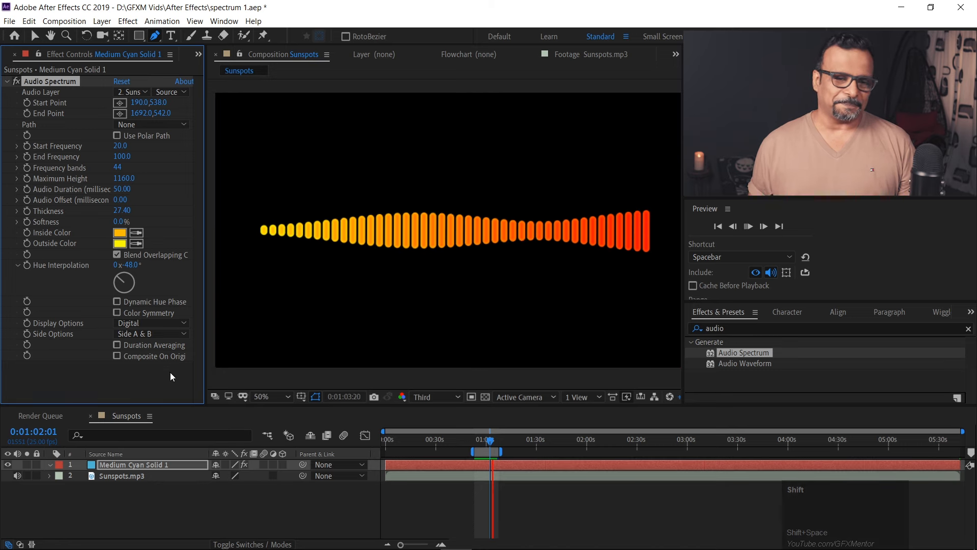
{"action": "key", "text": "shift+space"}
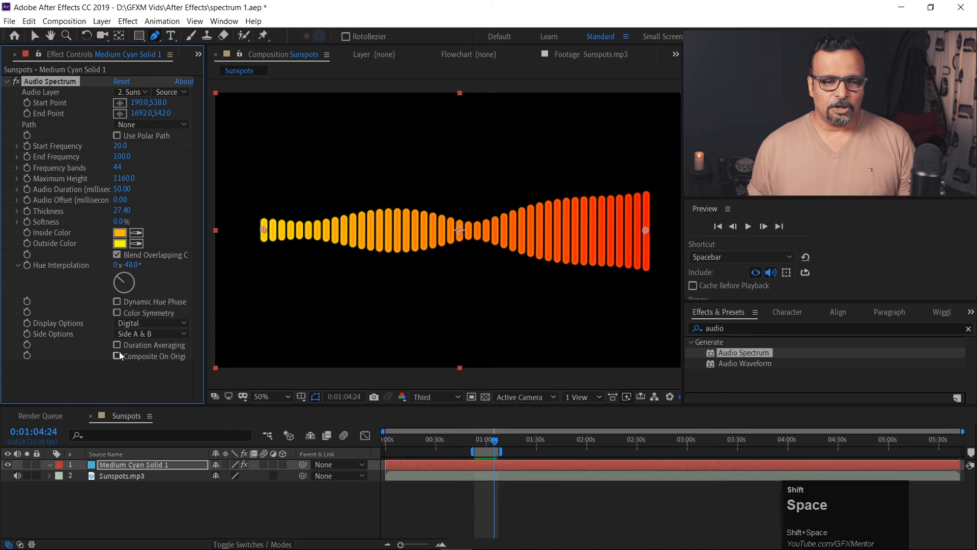
Try Duration Averaging on the spectrum, preview the animation, and turn the option off again.
{"action": "left_click", "coordinate": [117, 345]}
{"action": "key", "text": "shift+space"}
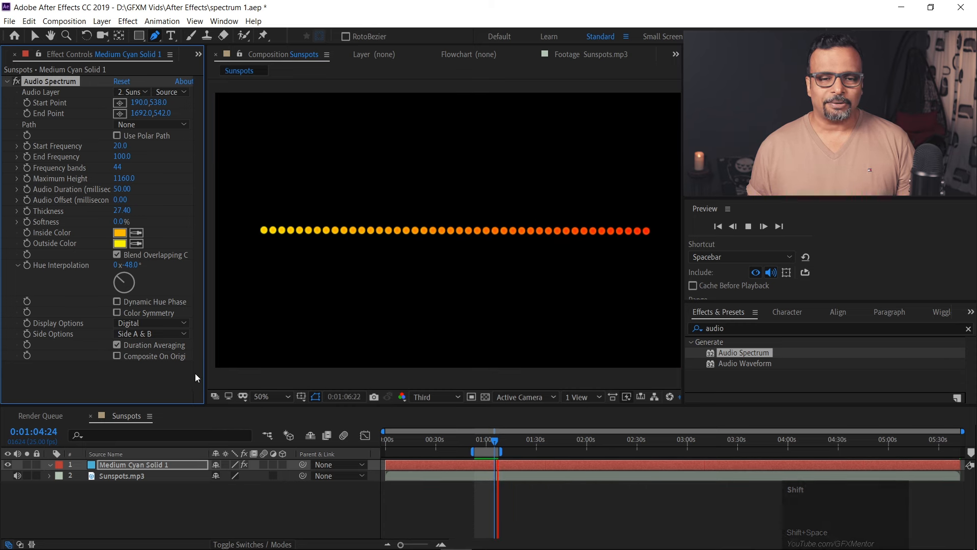
{"action": "left_click", "coordinate": [121, 346], "text": "shift"}
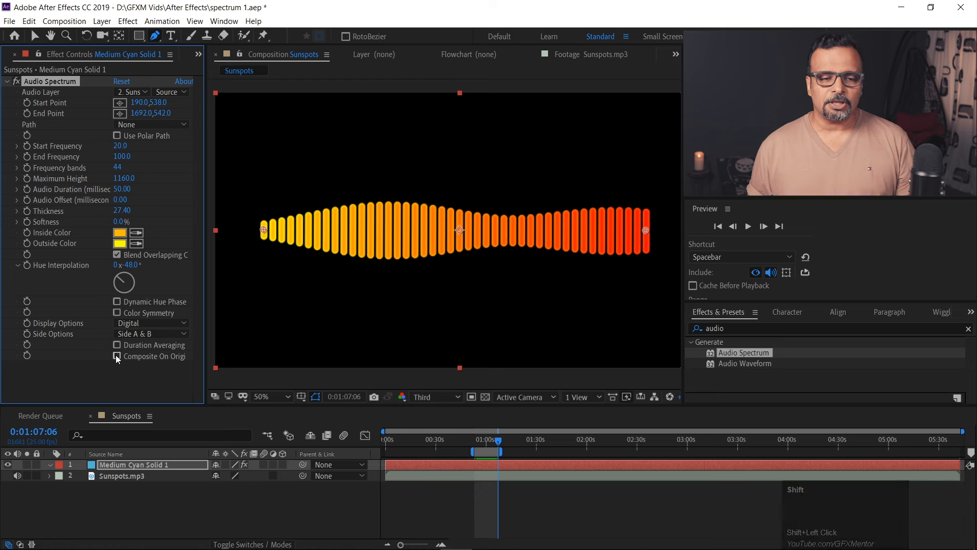
Enable Composite On Original for the Audio Spectrum effect on the cyan solid.
{"action": "left_click", "coordinate": [112, 465]}
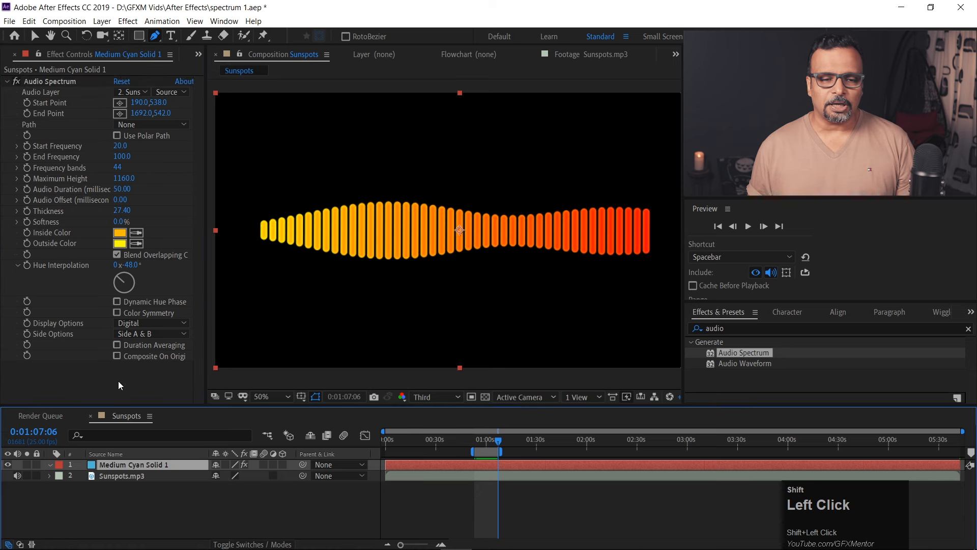
{"action": "left_click", "coordinate": [116, 356]}
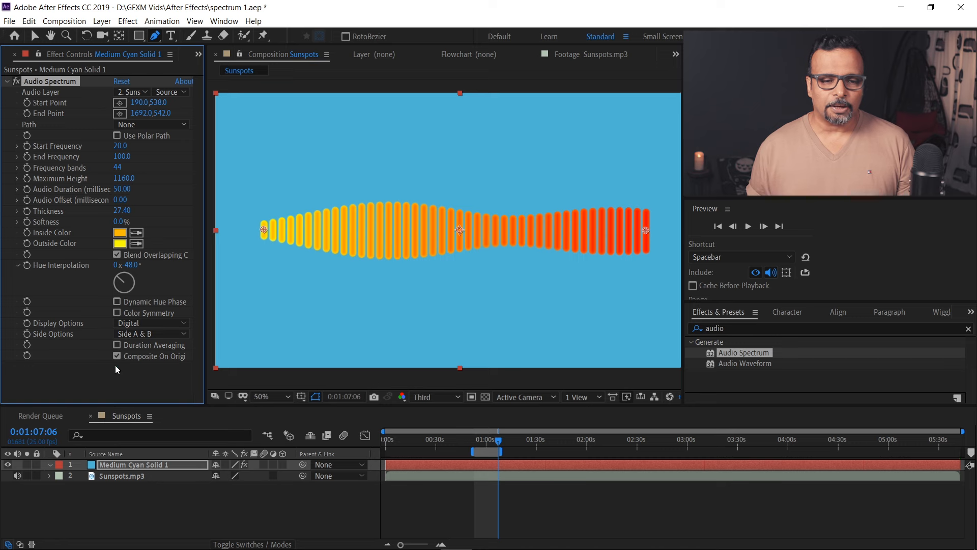
Change the cyan solid's color to a dark gray-purple in its solid settings.
{"action": "key", "text": "ctrl+shift+y"}
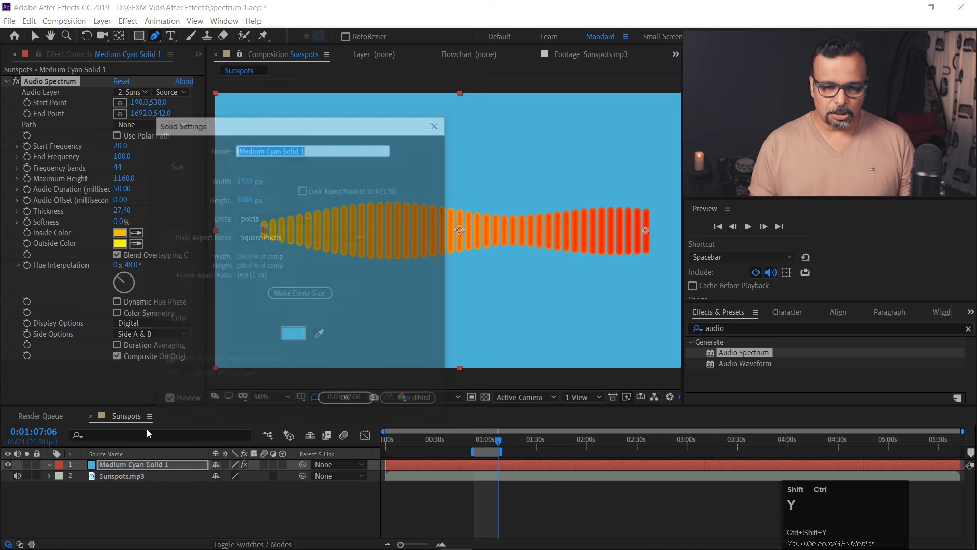
{"action": "left_click", "coordinate": [291, 332]}
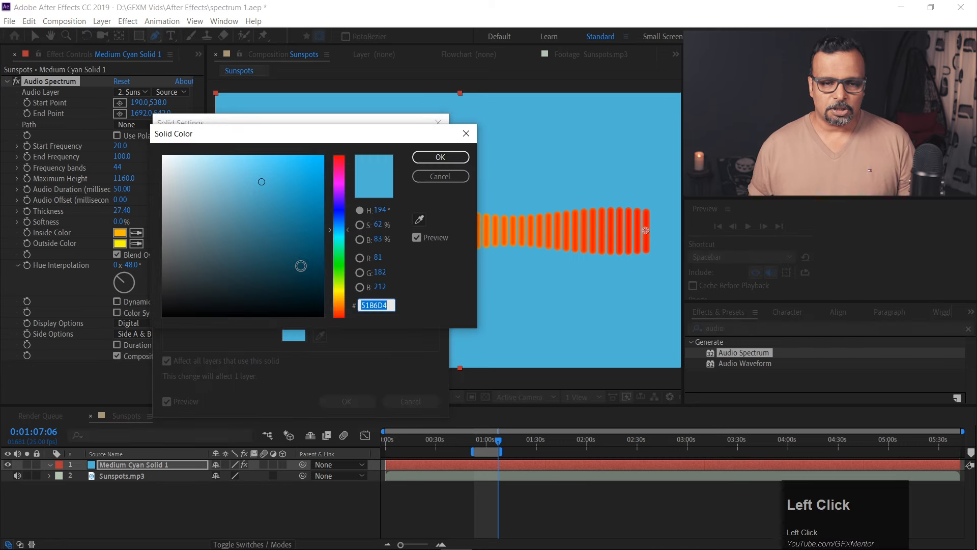
{"action": "left_click_drag", "start_coordinate": [332, 234], "coordinate": [337, 194]}
{"action": "left_click_drag", "start_coordinate": [244, 268], "coordinate": [226, 276]}
{"action": "left_click", "coordinate": [433, 158]}
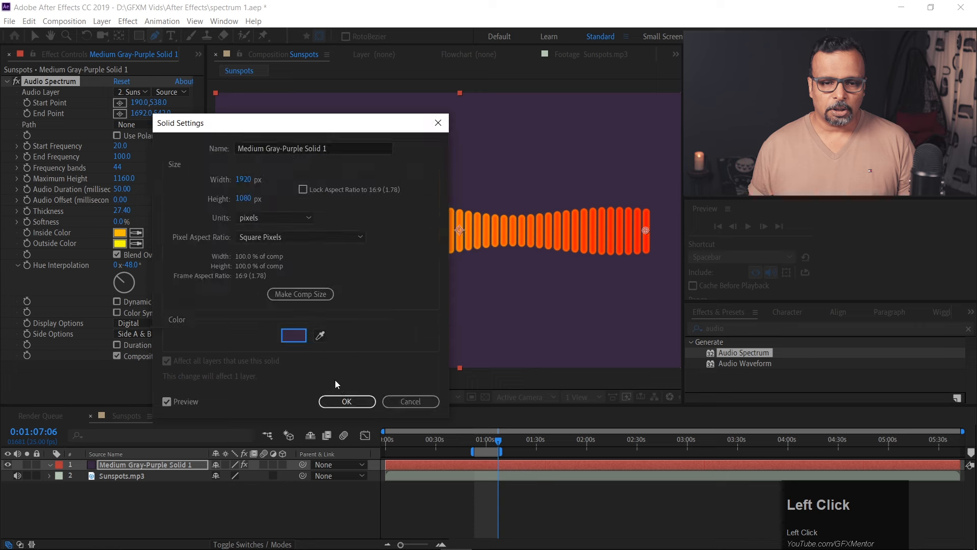
{"action": "left_click", "coordinate": [339, 400]}
Preview the spectrum over the purple solid and turn off Composite On Original.
{"action": "key", "text": "space"}
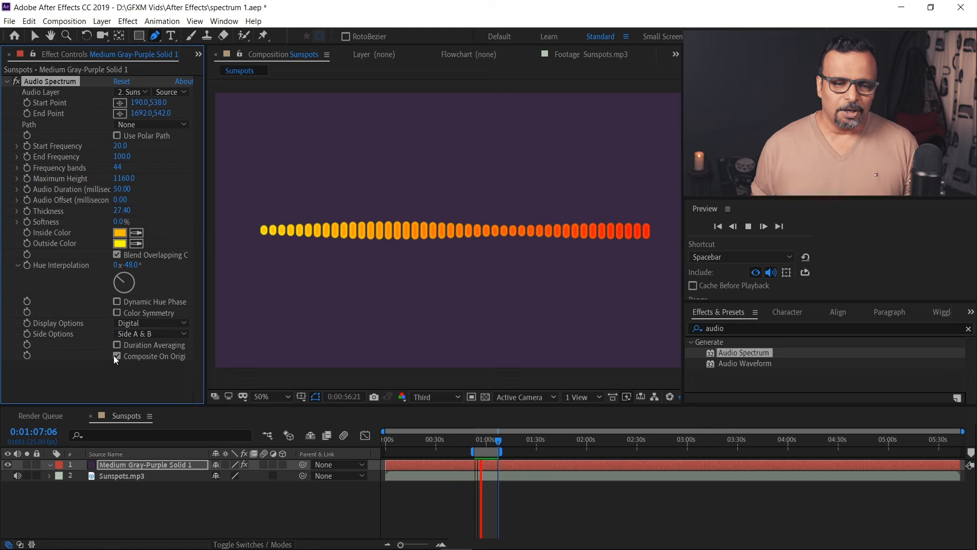
{"action": "left_click", "coordinate": [144, 357]}
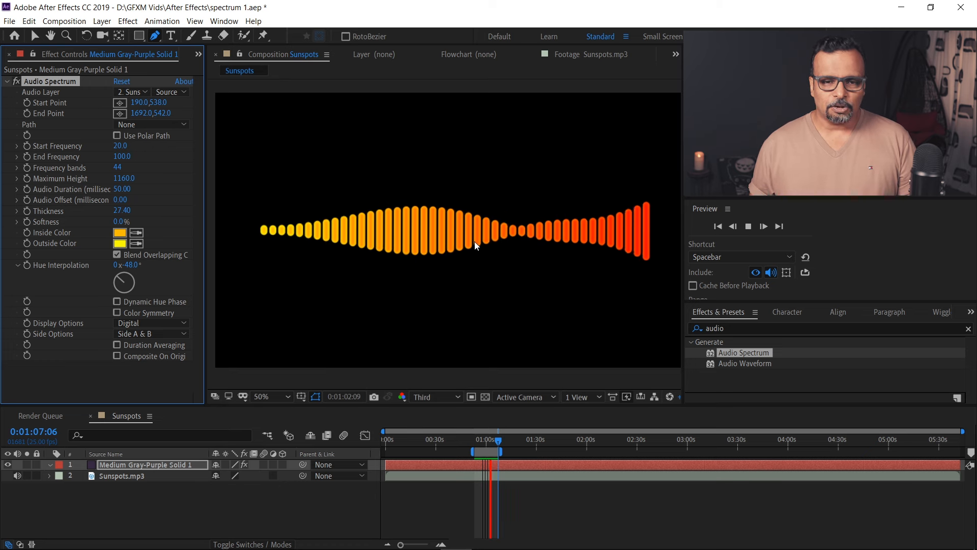
{"action": "key", "text": "space"}
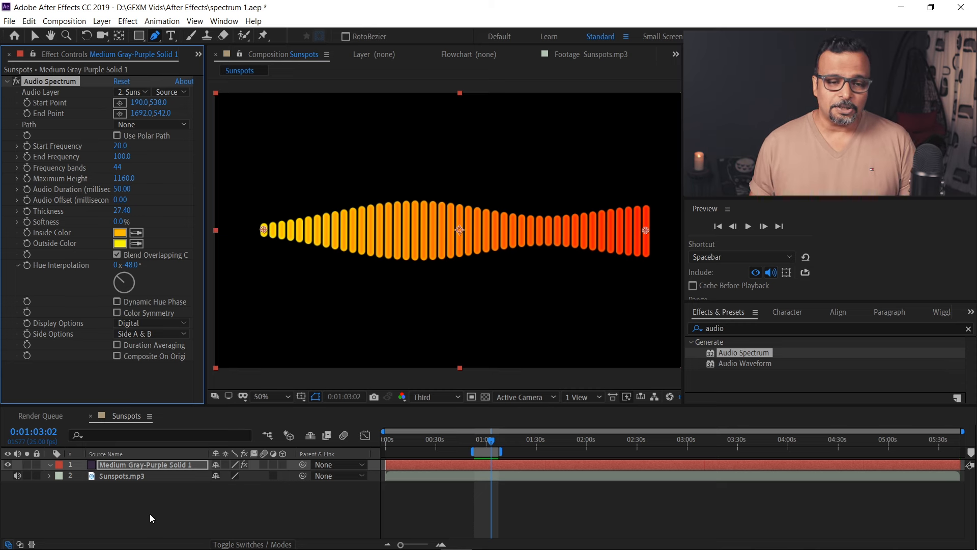
Duplicate the Medium Gray-Purple Solid 1 layer.
{"action": "left_click", "coordinate": [135, 487]}
{"action": "left_click", "coordinate": [116, 466]}
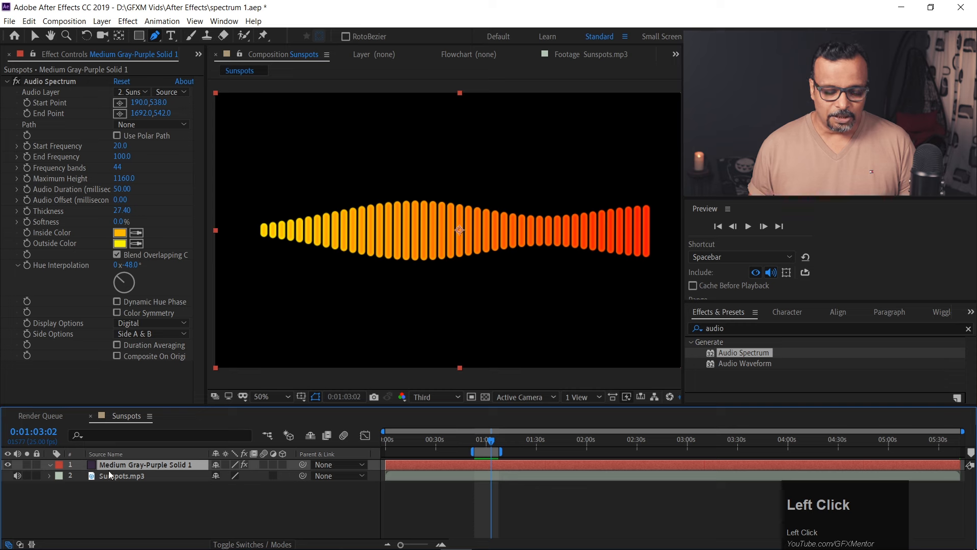
{"action": "key", "text": "ctrl+d"}
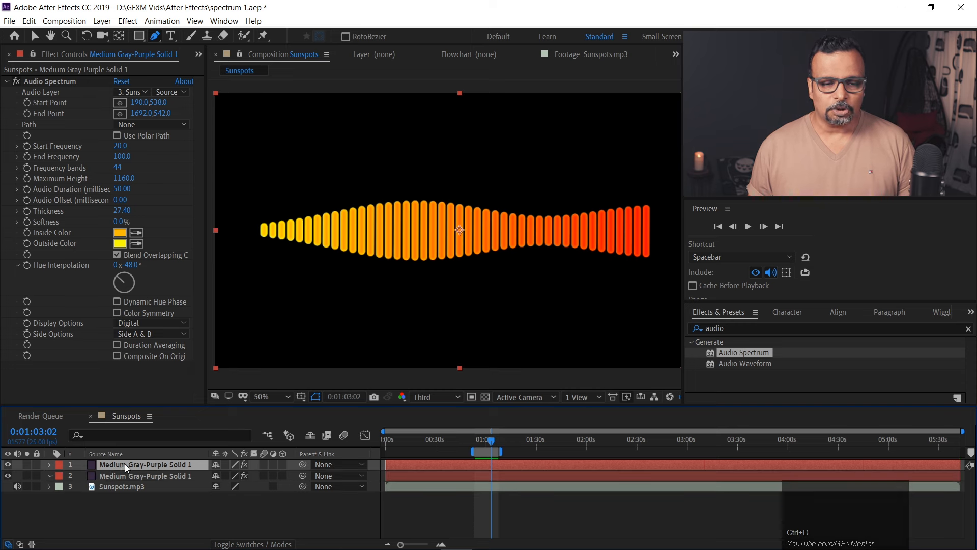
Rename the upper Medium Gray-Purple Solid 1 layer to High Frequency.
{"action": "left_click", "coordinate": [131, 464]}
{"action": "right_click", "coordinate": [130, 463]}
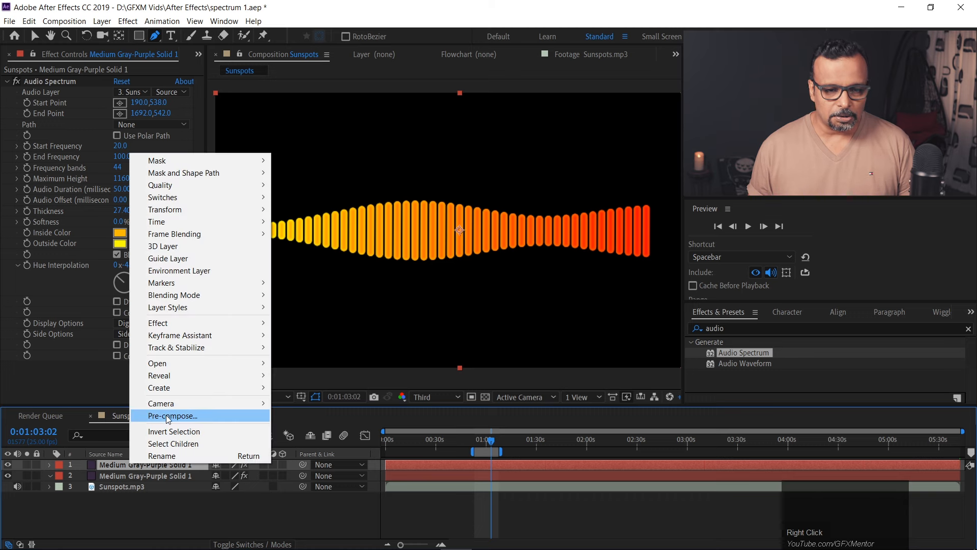
{"action": "left_click", "coordinate": [148, 456]}
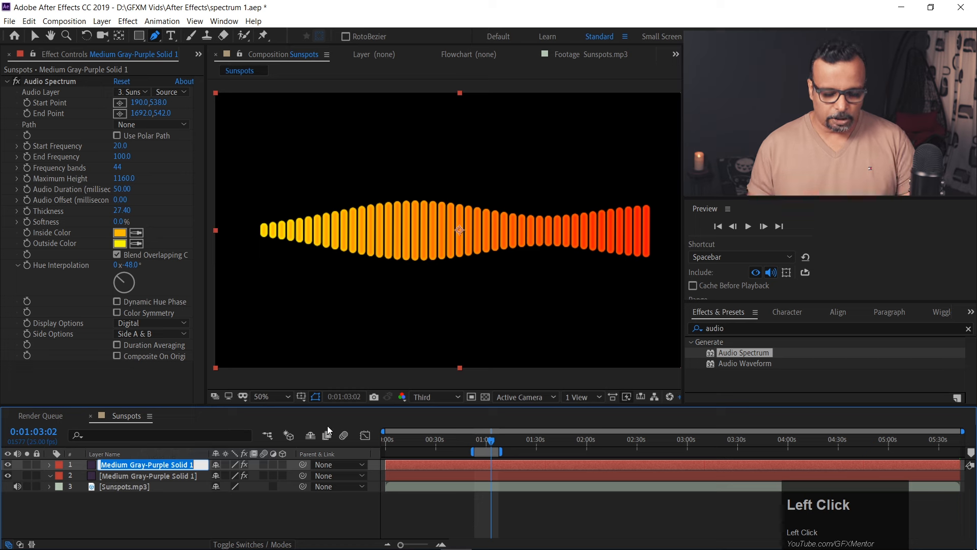
{"action": "type", "text": "Hi"}
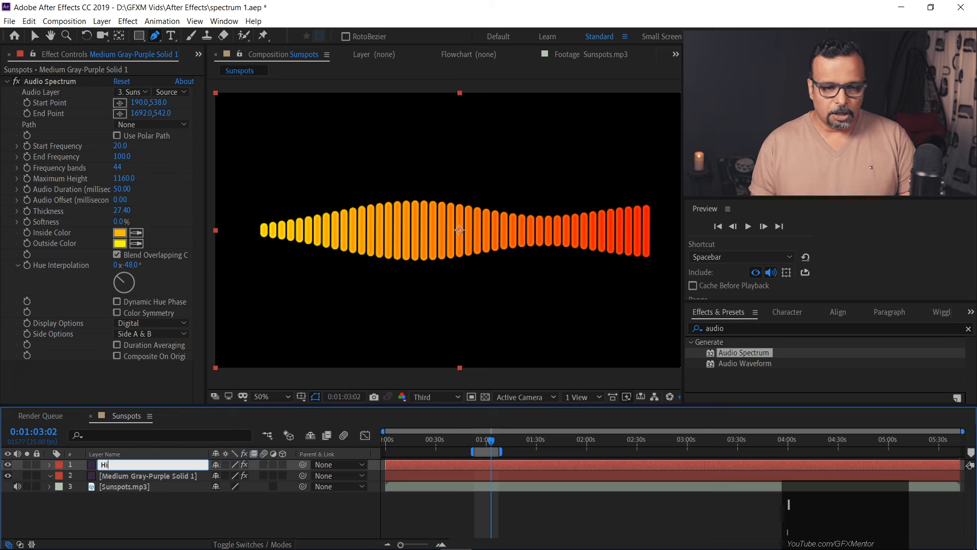
{"action": "type", "text": "gh Fr"}
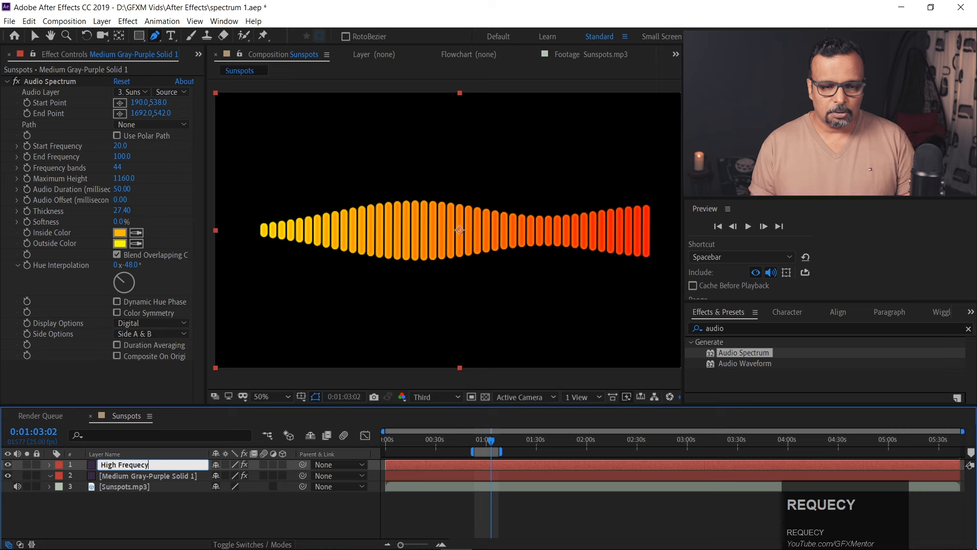
{"action": "type", "text": "equecy"}
{"action": "key", "text": "BackSpace"}
{"action": "key", "text": "BackSpace"}
{"action": "type", "text": "nc"}
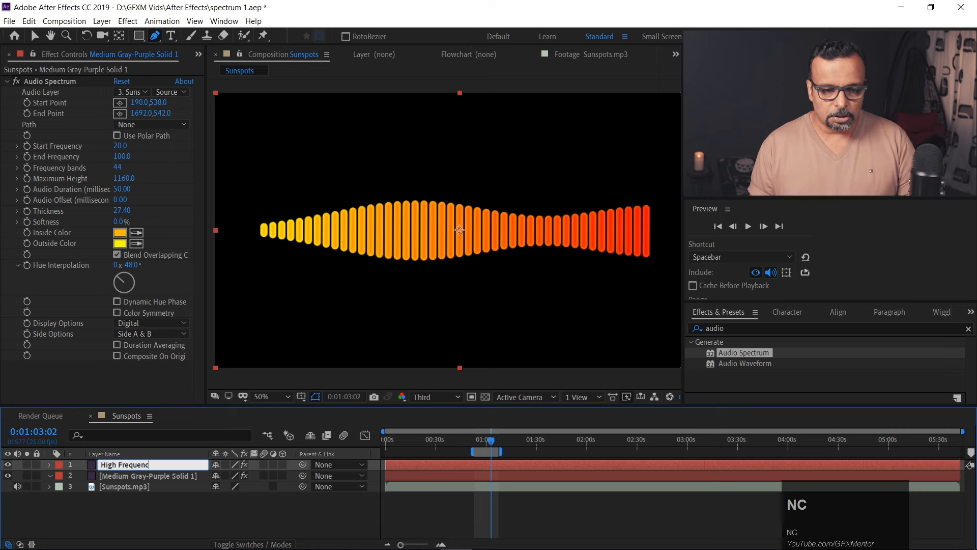
Rename the remaining Medium Gray-Purple Solid 1 layer to Low Frequency.
{"action": "left_click", "coordinate": [160, 475]}
{"action": "right_click", "coordinate": [160, 475]}
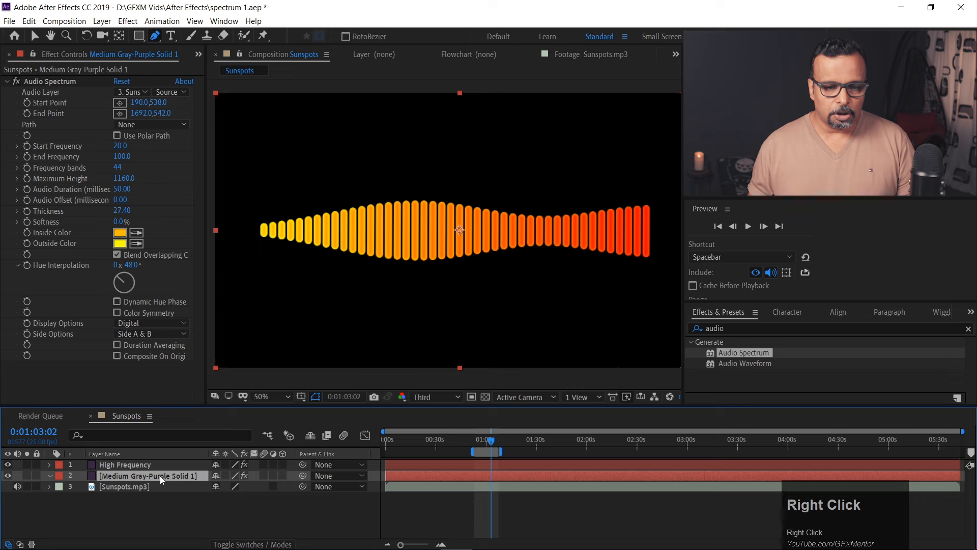
{"action": "left_click", "coordinate": [190, 468]}
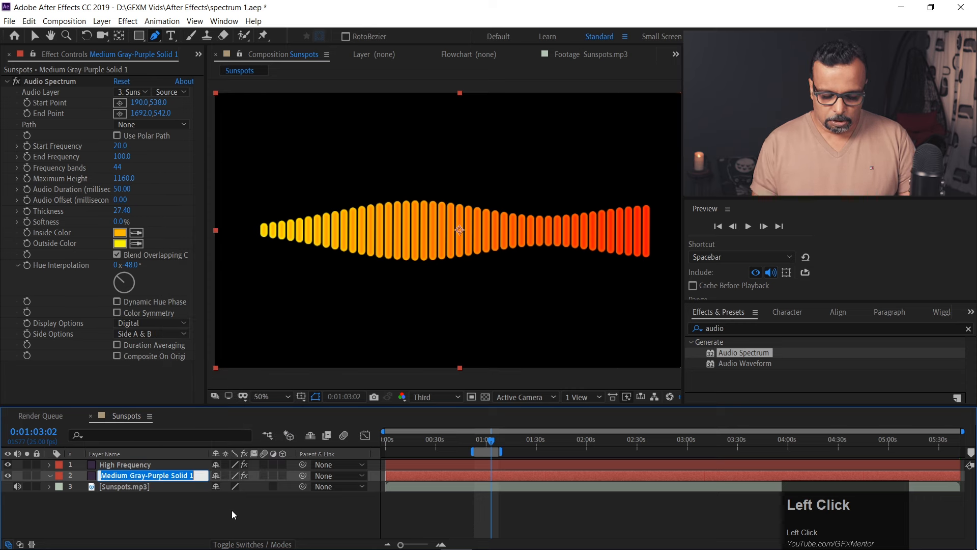
{"action": "type", "text": "Low Freque"}
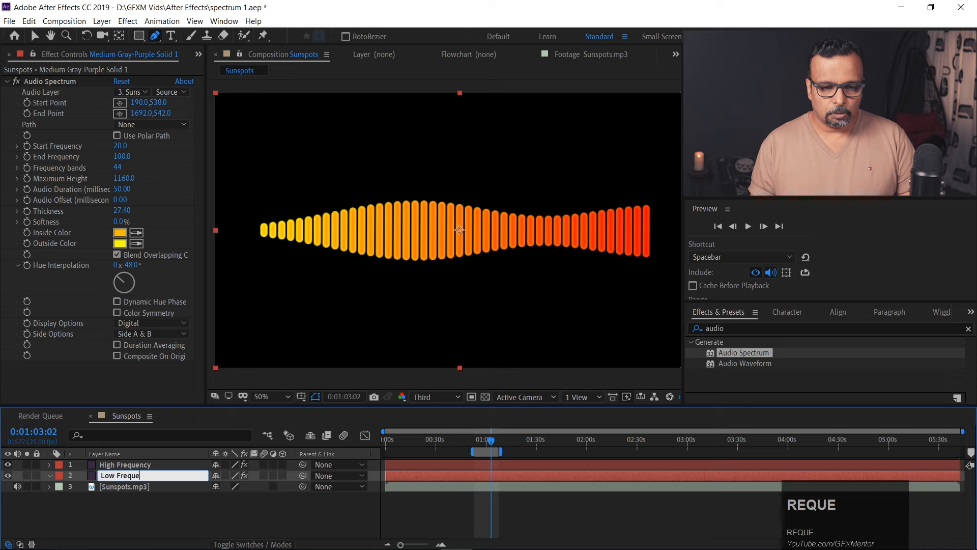
{"action": "key", "text": "Return"}
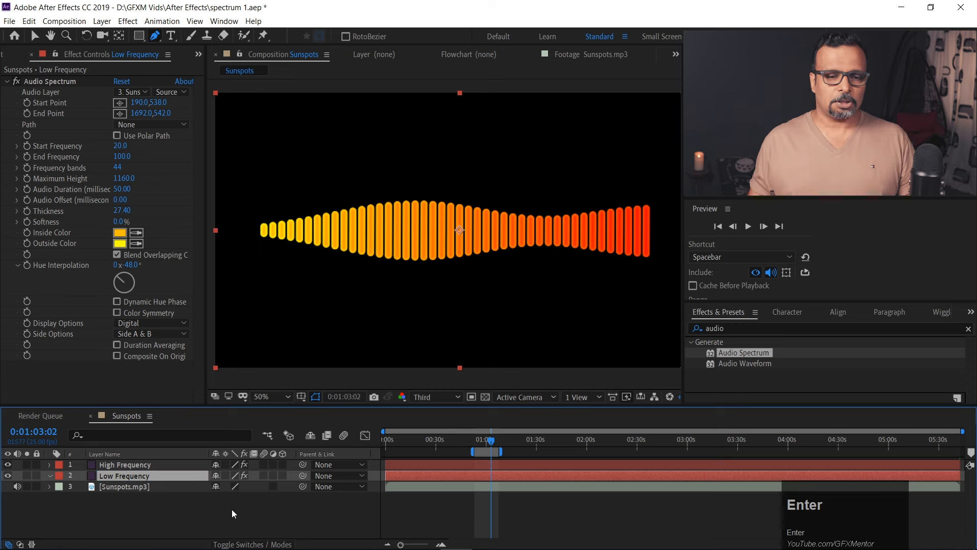
Set the High Frequency layer's outside and inside spectrum colors to white (FFFFFF).
{"action": "left_click", "coordinate": [170, 509]}
{"action": "left_click_drag", "start_coordinate": [486, 441], "coordinate": [487, 440]}
{"action": "left_click", "coordinate": [119, 465]}
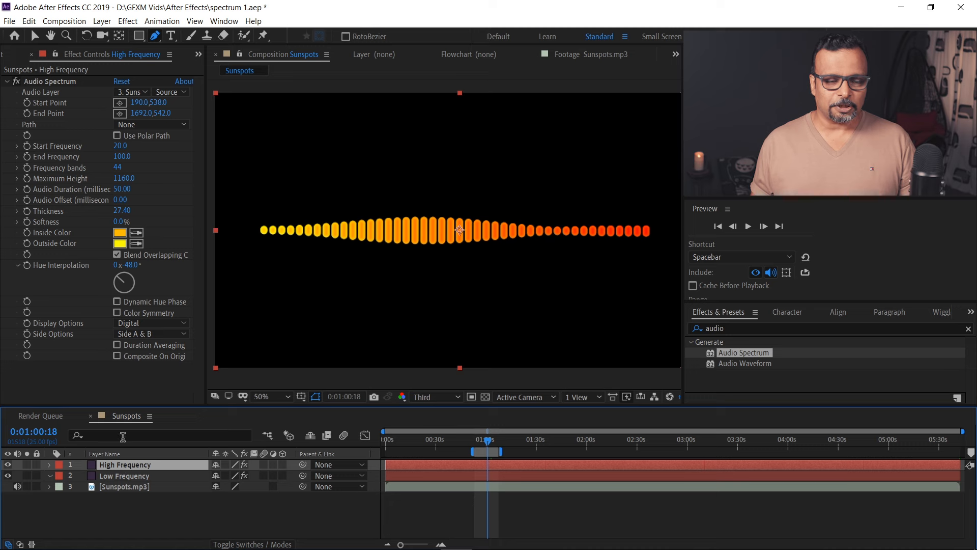
{"action": "left_click", "coordinate": [120, 243]}
{"action": "left_click", "coordinate": [163, 156]}
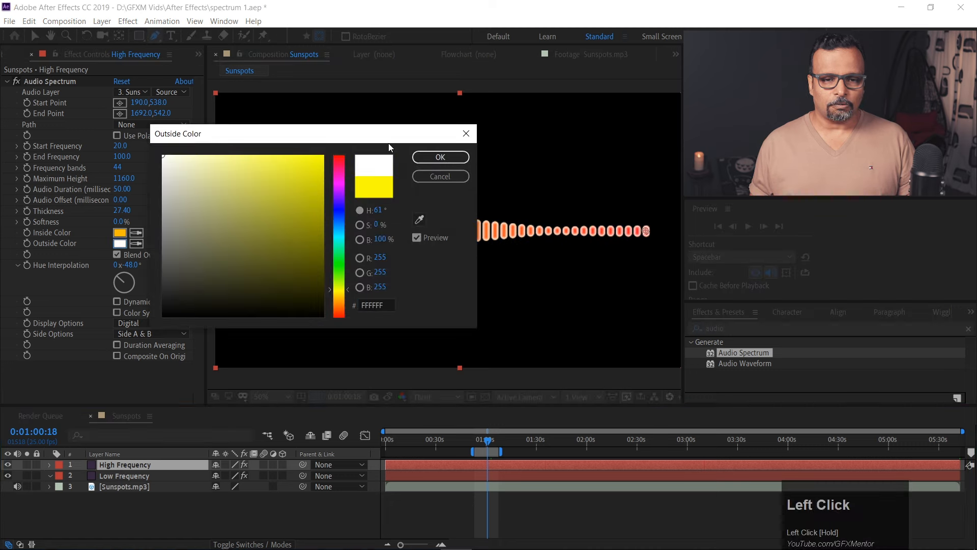
{"action": "left_click", "coordinate": [440, 156]}
{"action": "left_click", "coordinate": [120, 233]}
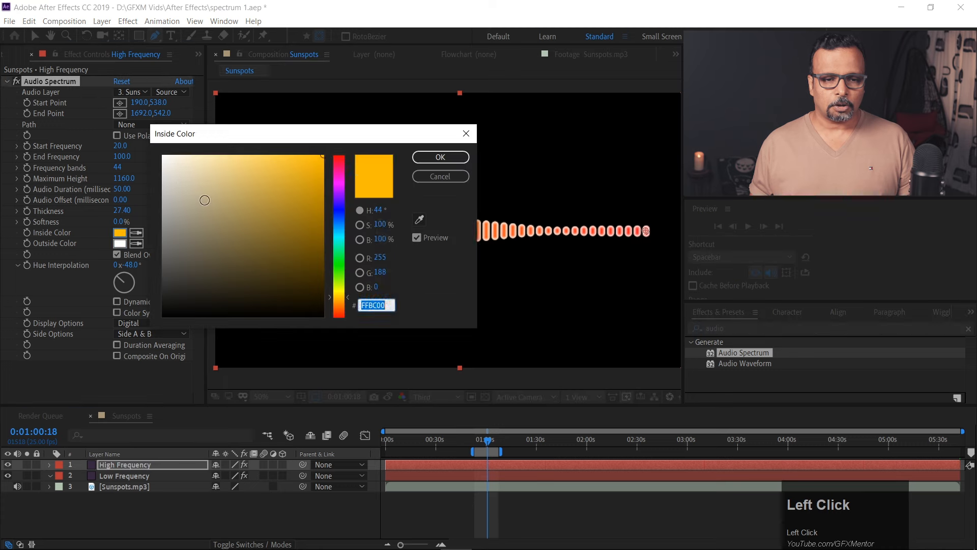
{"action": "left_click", "coordinate": [163, 155]}
{"action": "left_click", "coordinate": [440, 157]}
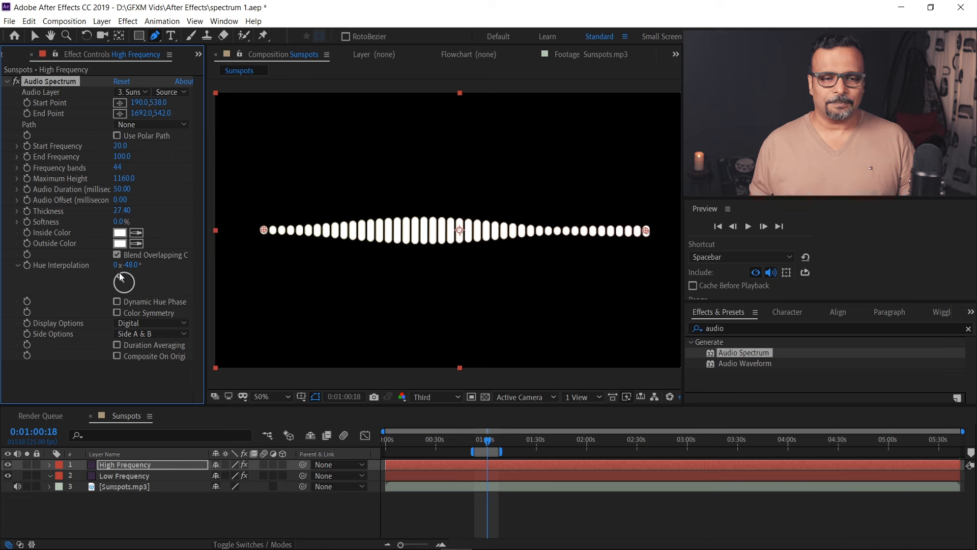
Turn off Blend Overlapping Colors on High Frequency, set its display option to Analog dots, and preview the animation.
{"action": "left_click", "coordinate": [118, 254]}
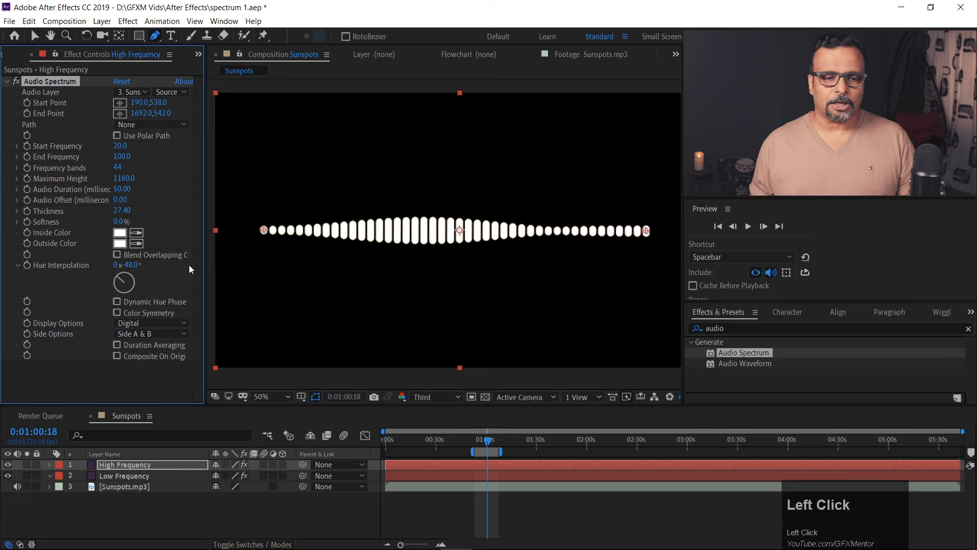
{"action": "left_click", "coordinate": [151, 331]}
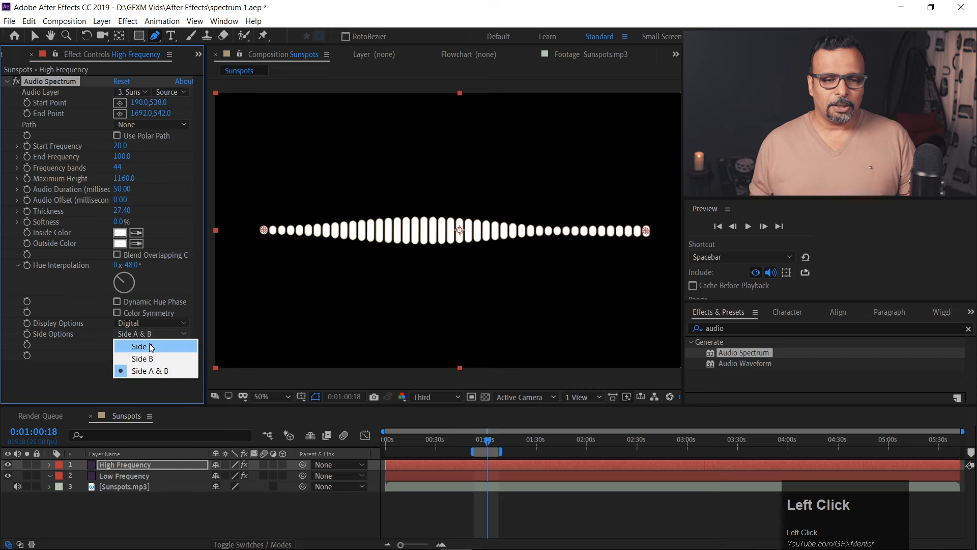
{"action": "left_click", "coordinate": [157, 325]}
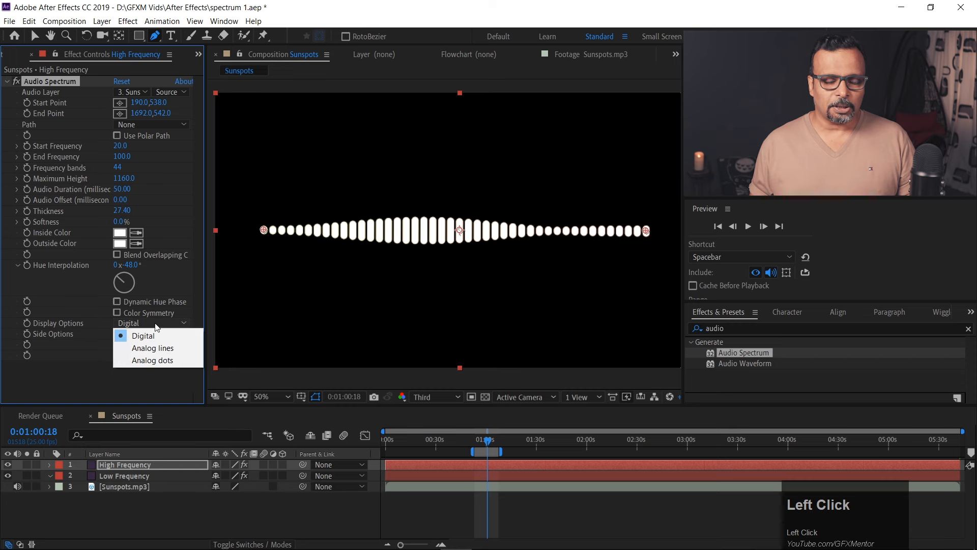
{"action": "left_click", "coordinate": [143, 361]}
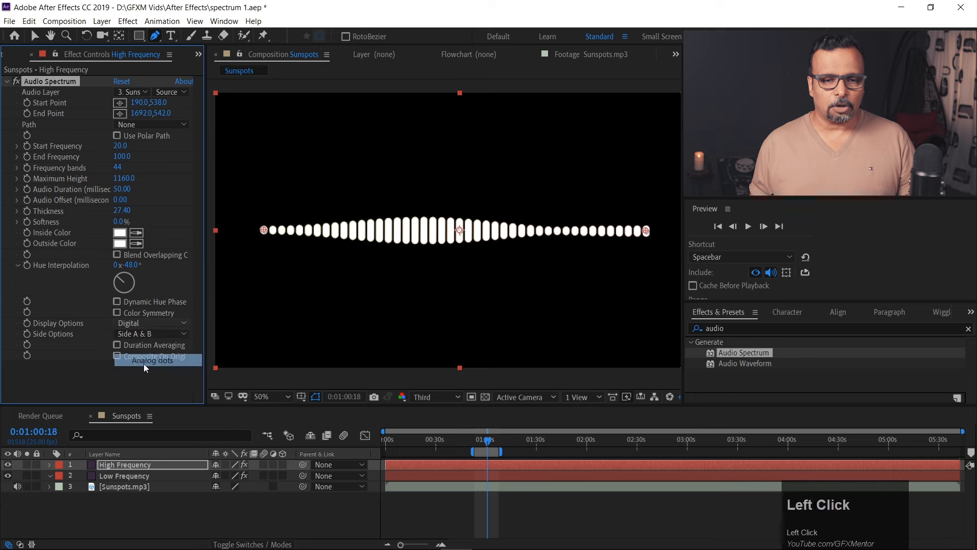
{"action": "key", "text": "space"}
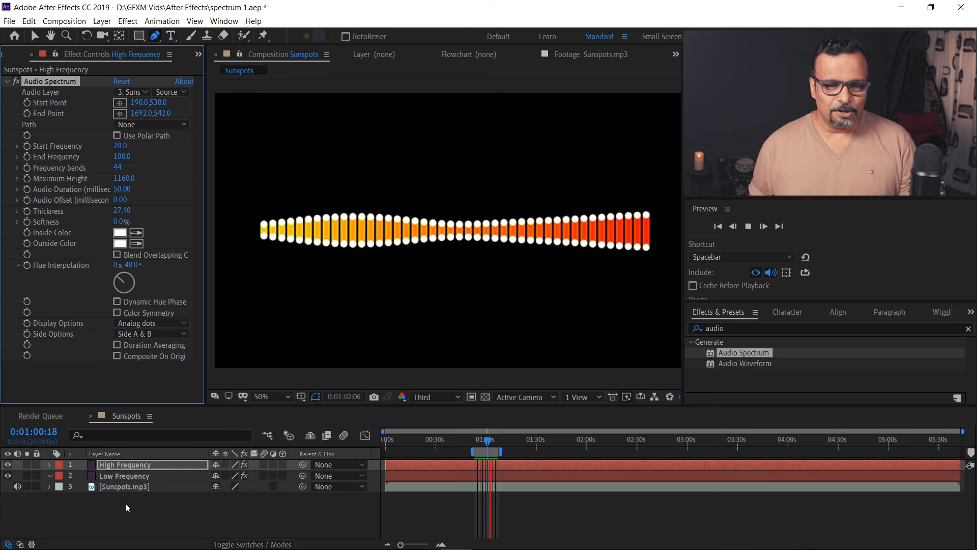
{"action": "key", "text": "space"}
Set the High Frequency layer's start frequency to 1000 and end frequency to 2000, and preview the animation.
{"action": "left_click", "coordinate": [123, 463]}
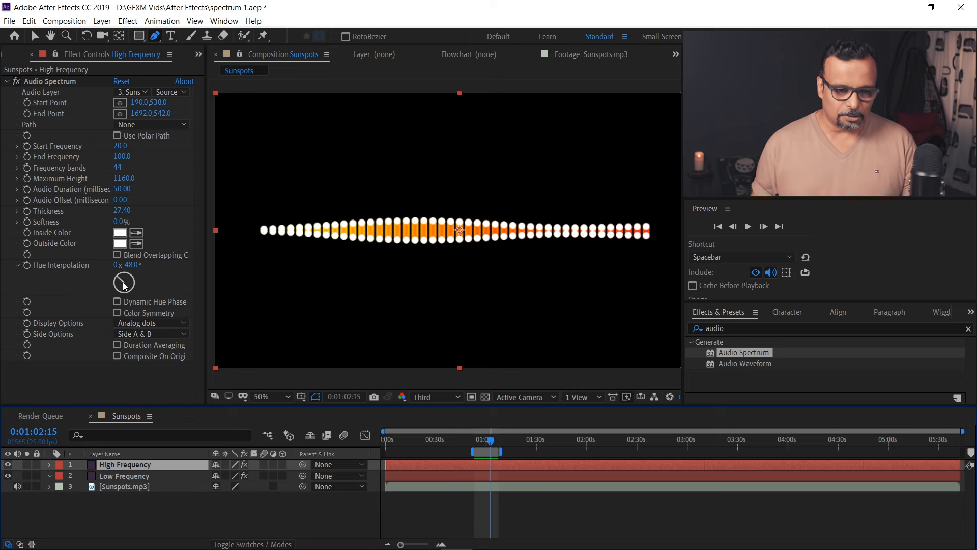
{"action": "left_click", "coordinate": [123, 146]}
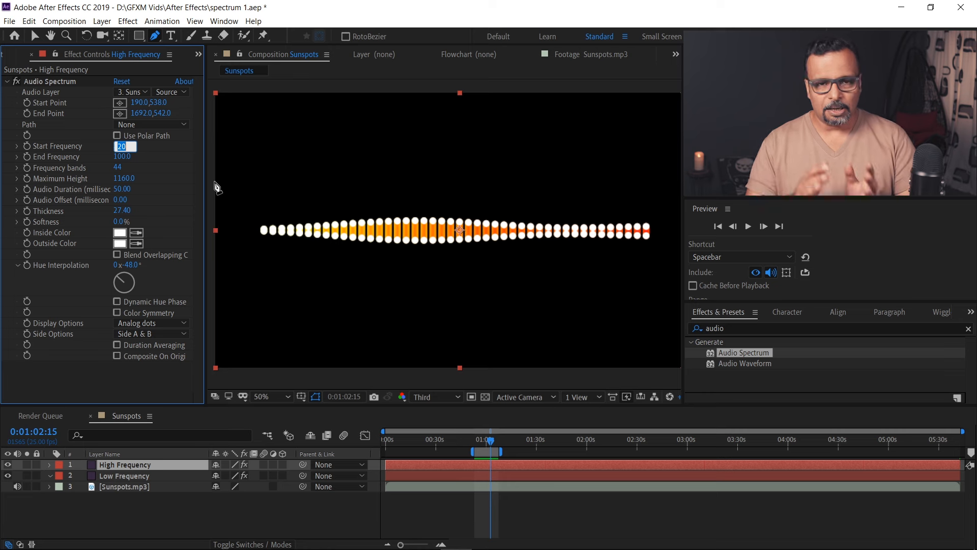
{"action": "type", "text": "1000.0"}
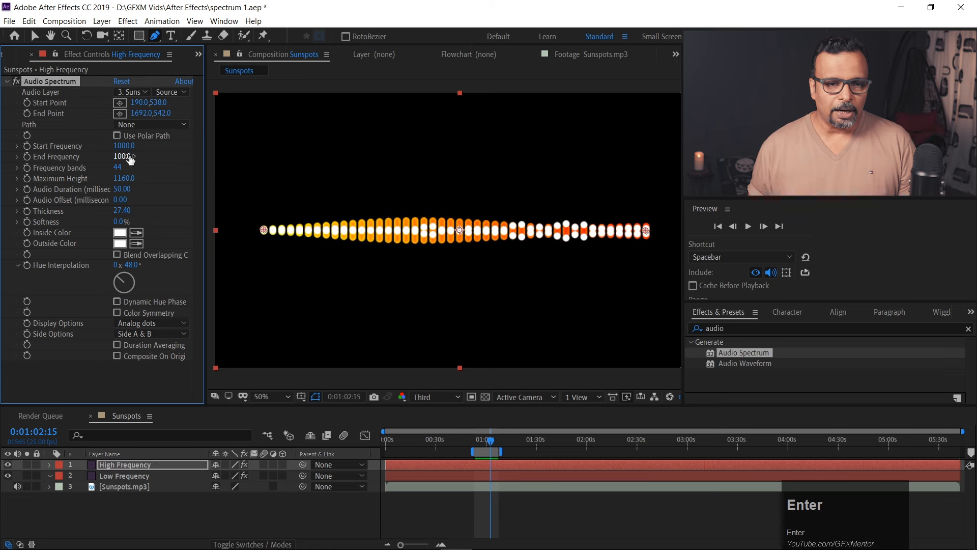
{"action": "left_click", "coordinate": [127, 157]}
{"action": "type", "text": "200"}
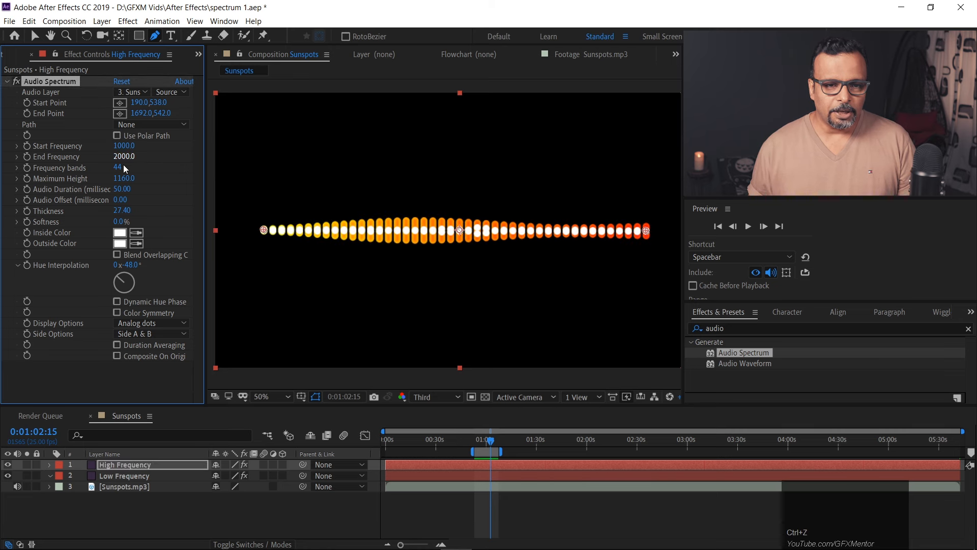
{"action": "key", "text": "space"}
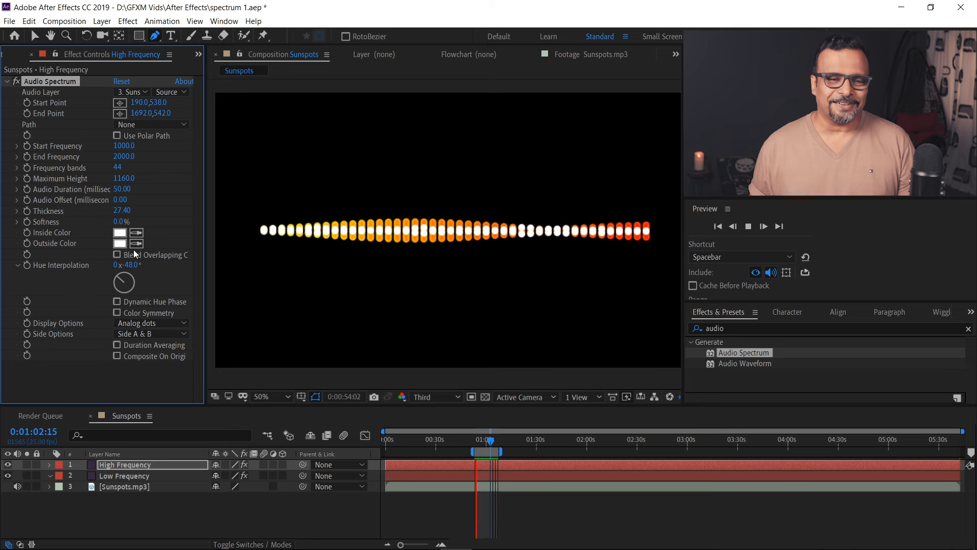
{"action": "key", "text": "space"}
Raise the High Frequency spectrum's maximum height to 26130 at a louder point of the music, and preview the animation.
{"action": "left_click_drag", "start_coordinate": [481, 441], "coordinate": [495, 442]}
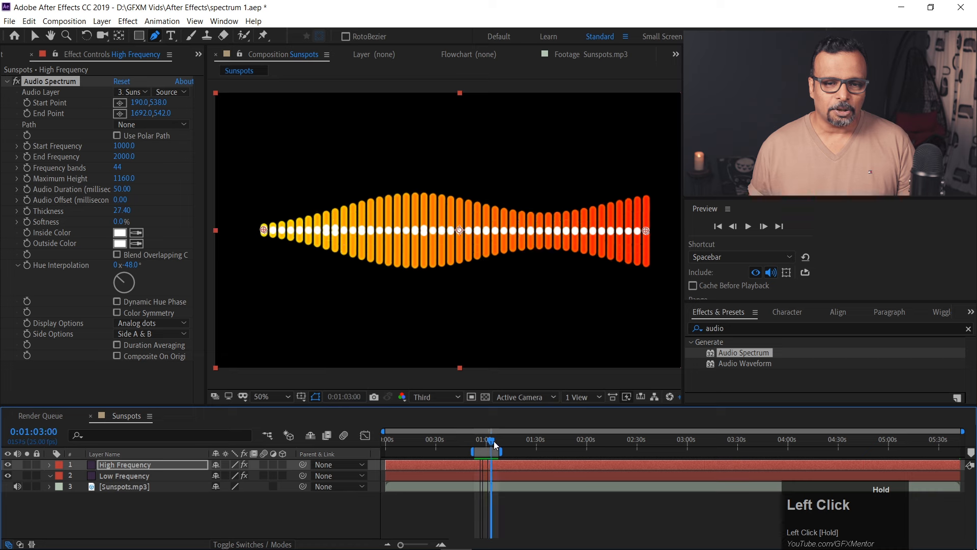
{"action": "left_click_drag", "start_coordinate": [117, 177], "coordinate": [447, 133]}
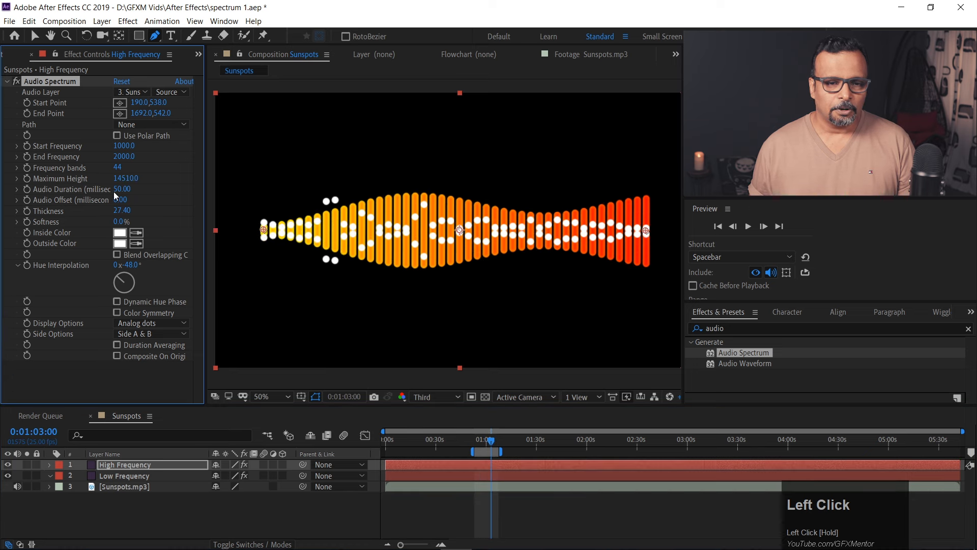
{"action": "left_click_drag", "start_coordinate": [335, 166], "coordinate": [381, 147]}
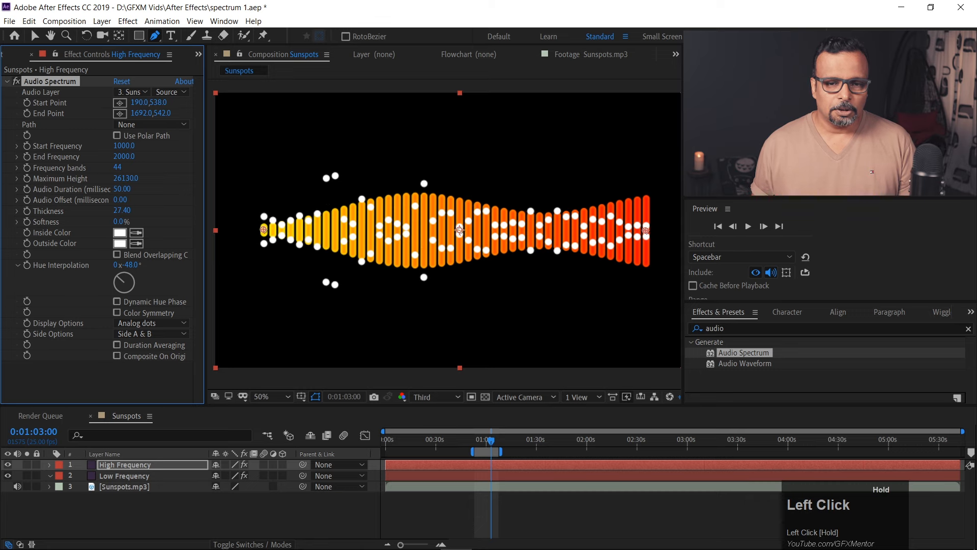
{"action": "key", "text": "space"}
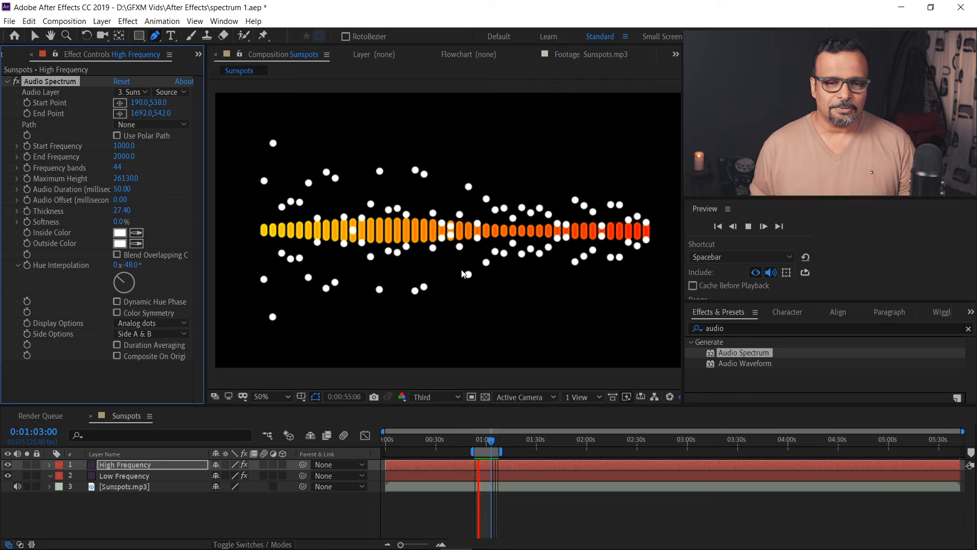
Extend the work area's start back to about 0:00:22 and preview both frequency layers from there.
{"action": "key", "text": "space"}
{"action": "left_click_drag", "start_coordinate": [475, 450], "coordinate": [424, 447]}
{"action": "left_click", "coordinate": [449, 443]}
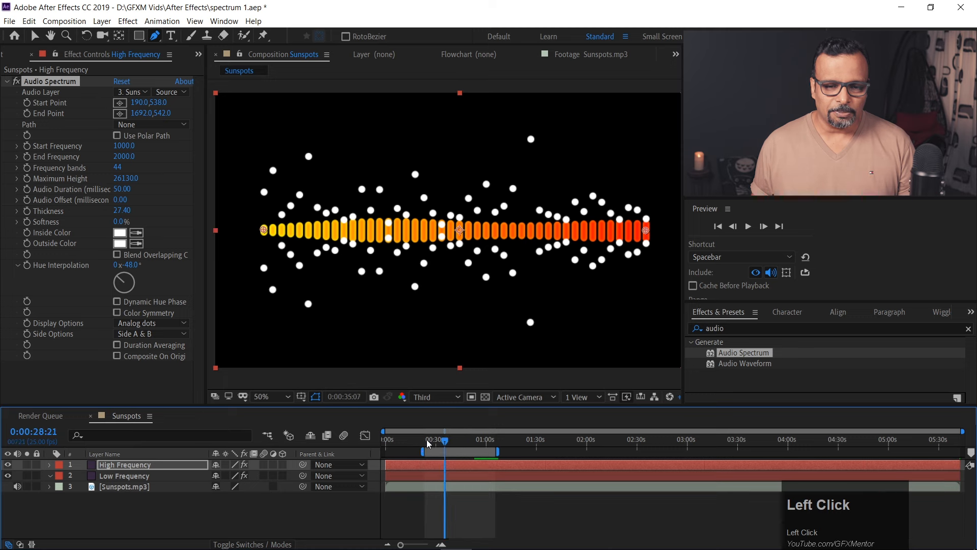
{"action": "key", "text": "space"}
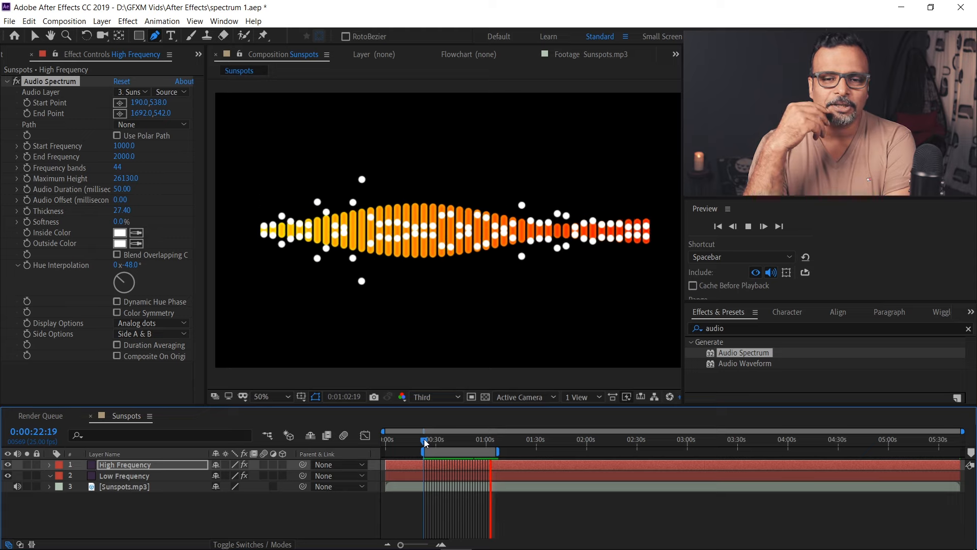
{"action": "key", "text": "space"}
Hide the High Frequency layer and move the current time to 0:00:23:13.
{"action": "left_click", "coordinate": [140, 466]}
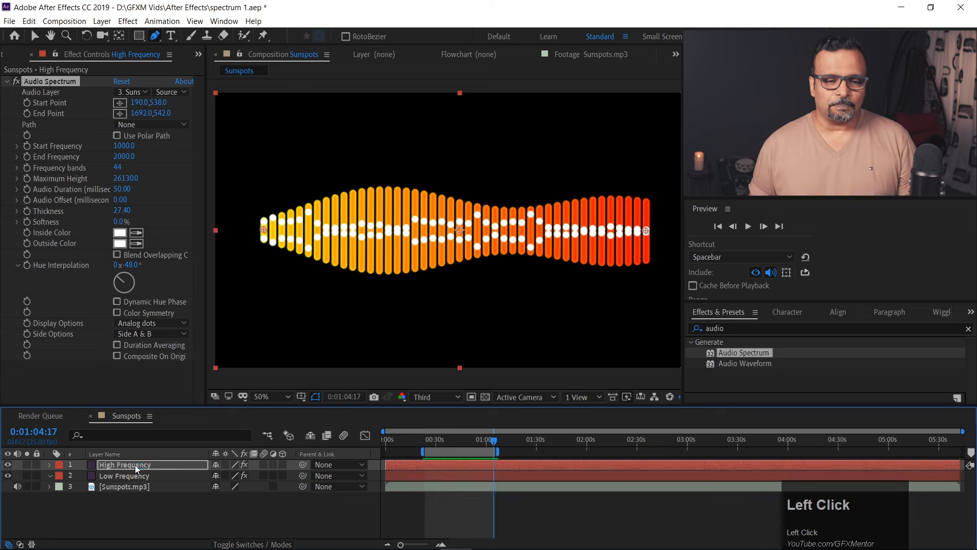
{"action": "left_click", "coordinate": [7, 464]}
{"action": "left_click_drag", "start_coordinate": [493, 437], "coordinate": [422, 435]}
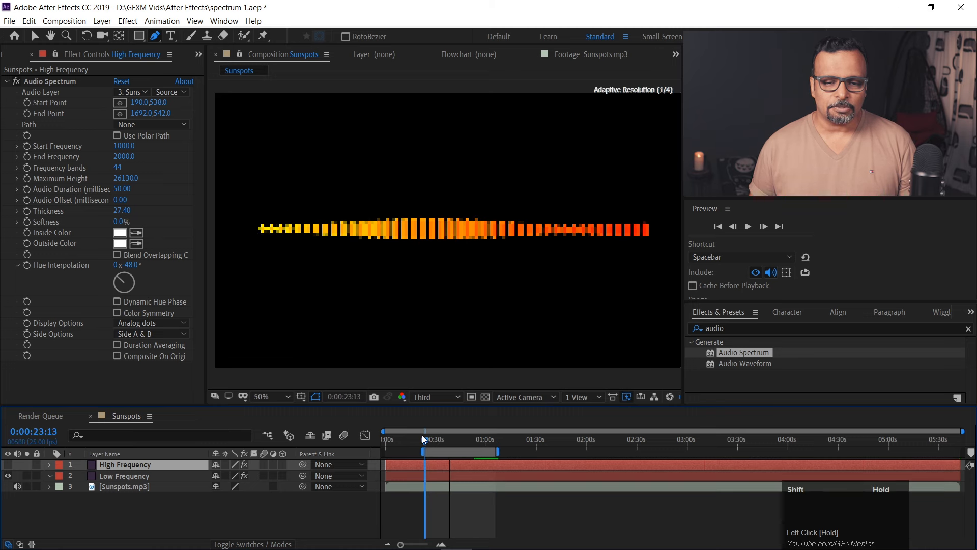
Place the Low Frequency spectrum's start point at the middle of the frame's left edge (0, 540).
{"action": "left_click", "coordinate": [432, 475]}
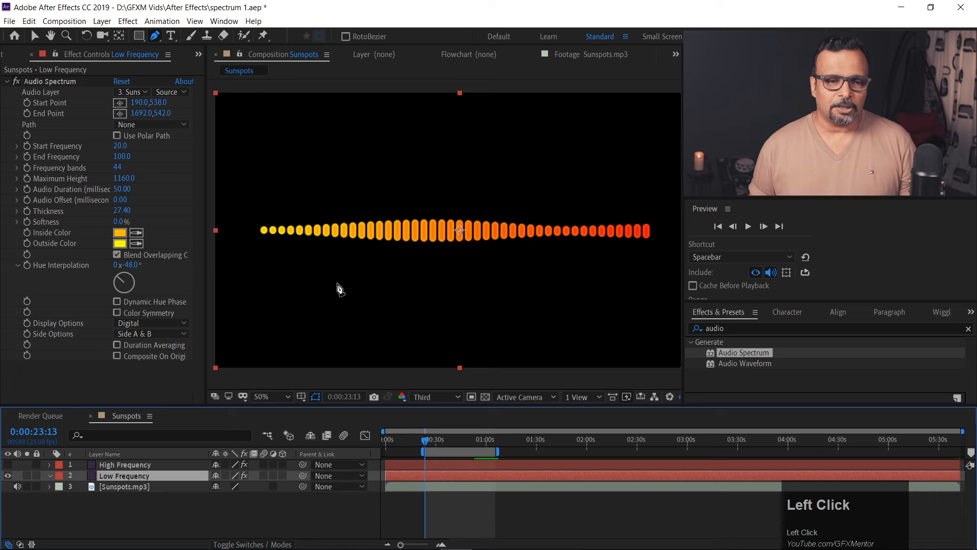
{"action": "left_click", "coordinate": [51, 103]}
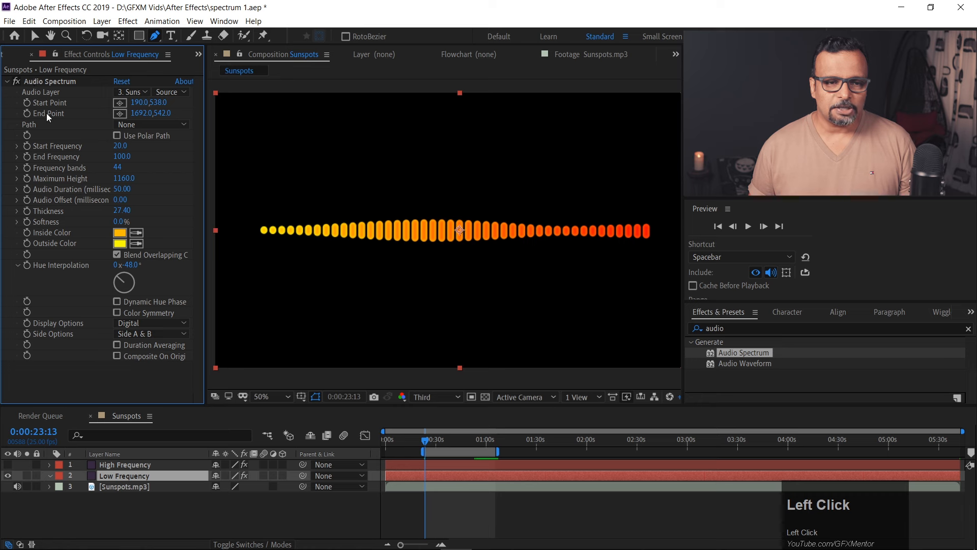
{"action": "left_click", "coordinate": [122, 102]}
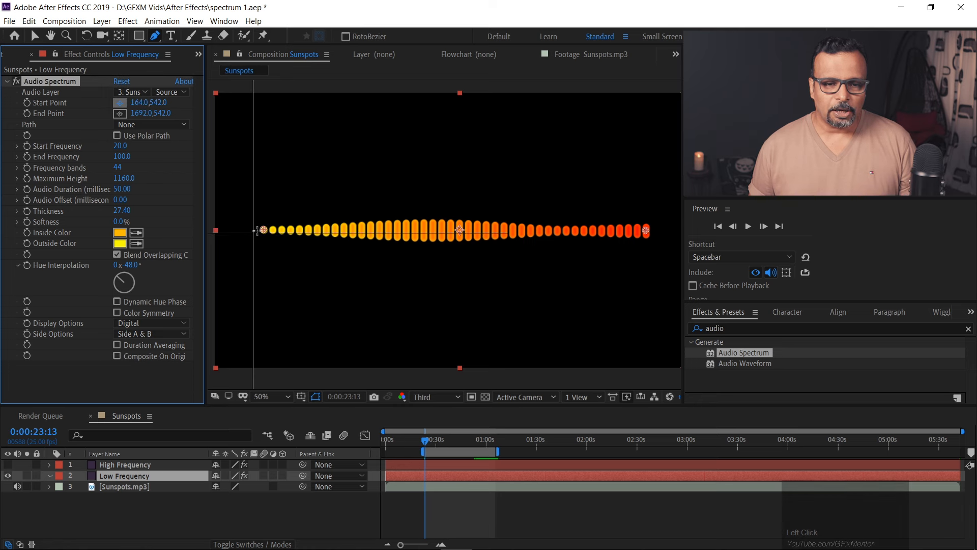
{"action": "left_click", "coordinate": [217, 230]}
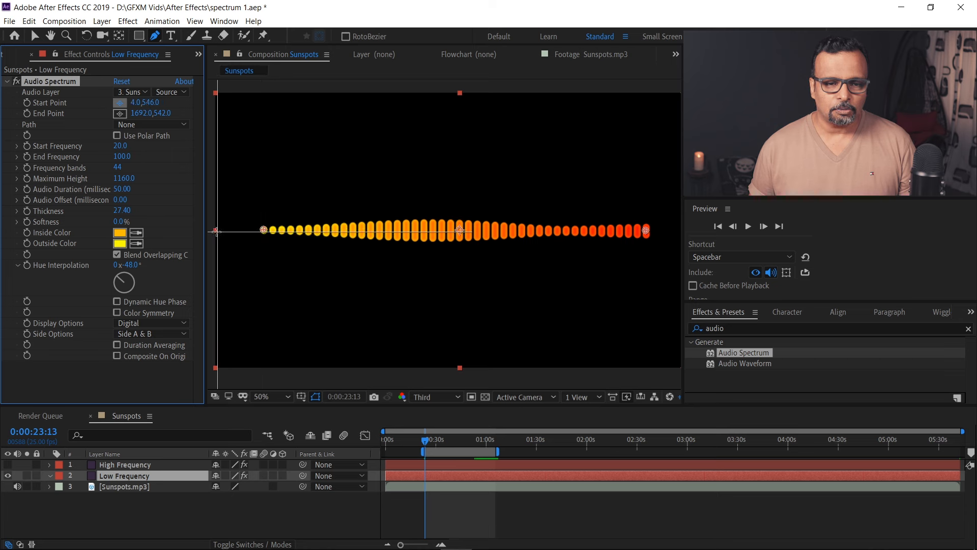
{"action": "left_click", "coordinate": [216, 230]}
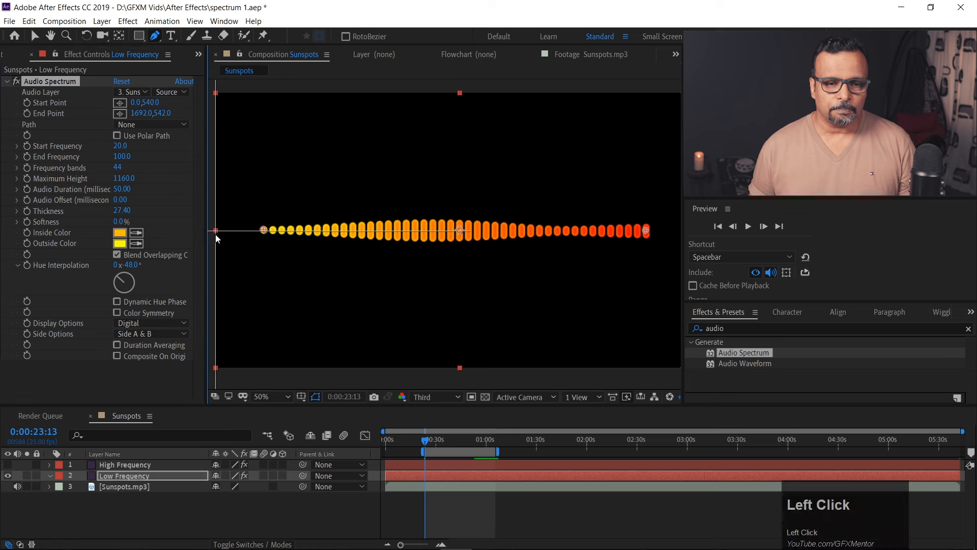
Place the Low Frequency spectrum's end point near the frame's center at 954, 532, and preview the animation.
{"action": "left_click", "coordinate": [118, 113]}
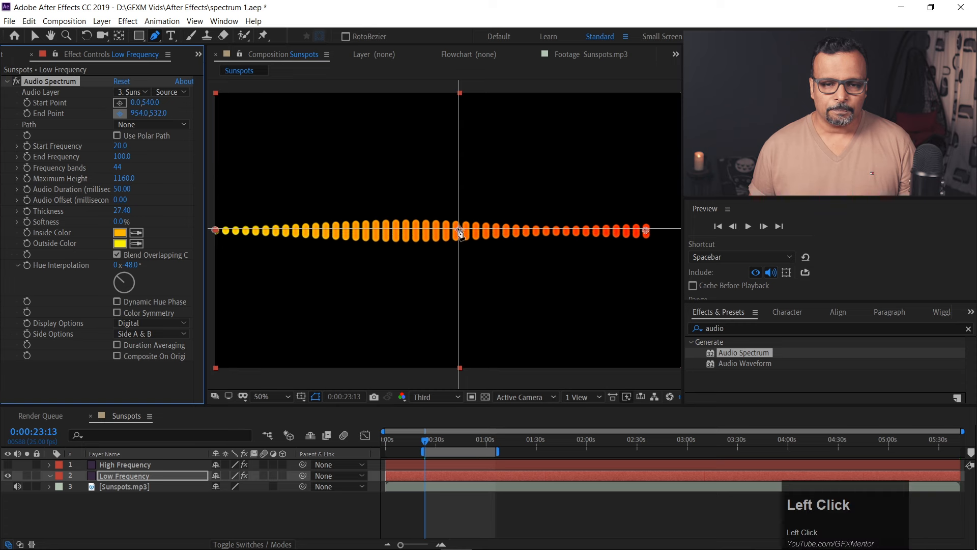
{"action": "left_click", "coordinate": [461, 232]}
{"action": "key", "text": "space"}
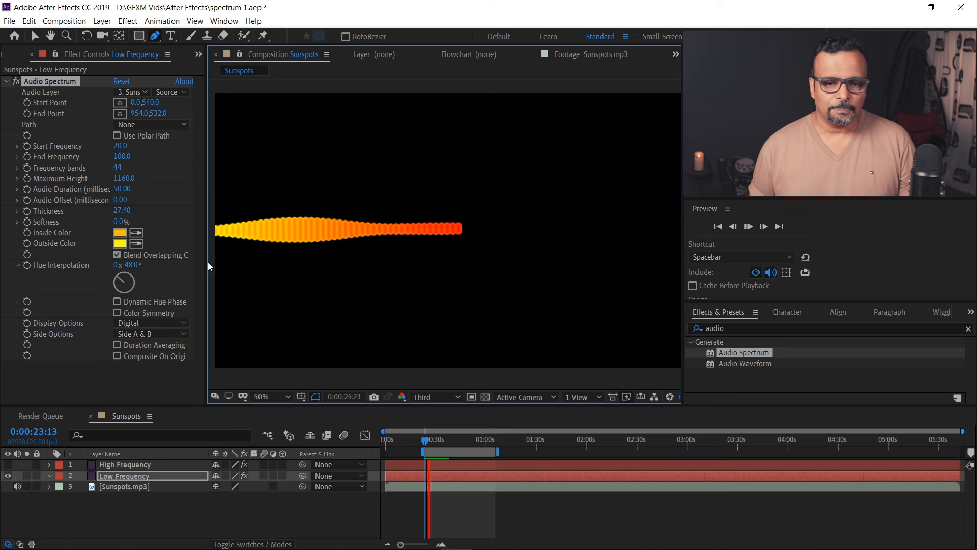
{"action": "key", "text": "space"}
Reduce the Low Frequency spectrum's thickness to 18.90 and preview it with the work area starting at about 0:00:54.
{"action": "left_click_drag", "start_coordinate": [124, 214], "coordinate": [59, 210]}
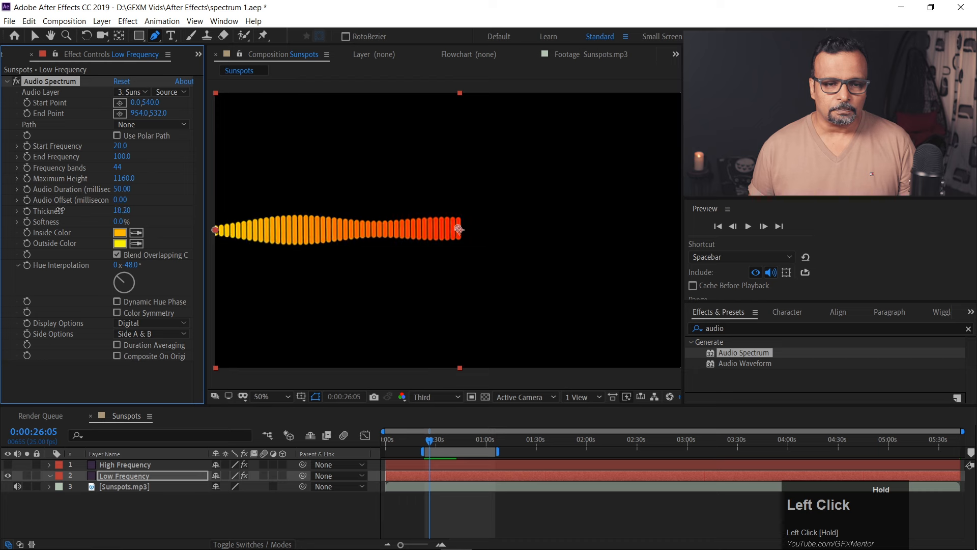
{"action": "key", "text": "space"}
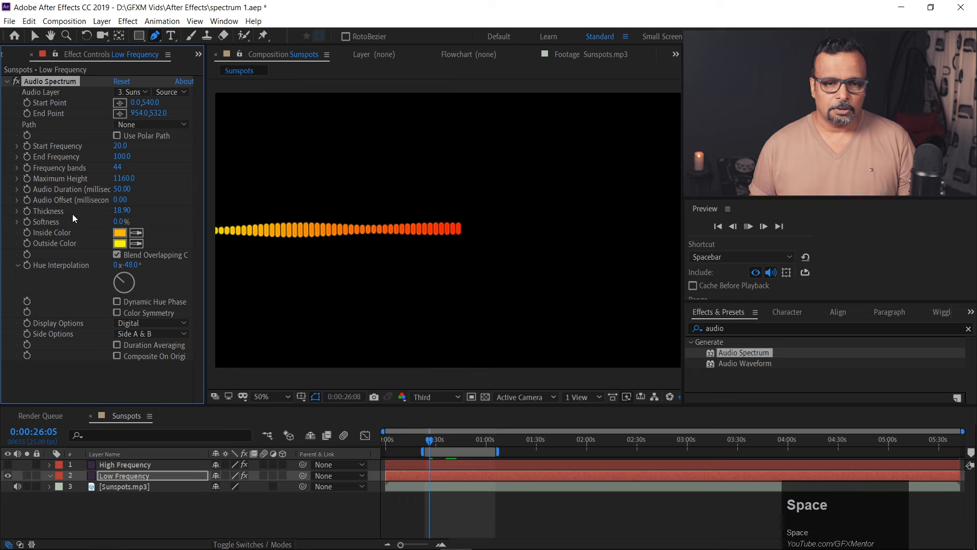
{"action": "left_click_drag", "start_coordinate": [448, 439], "coordinate": [475, 451]}
{"action": "key", "text": "space"}
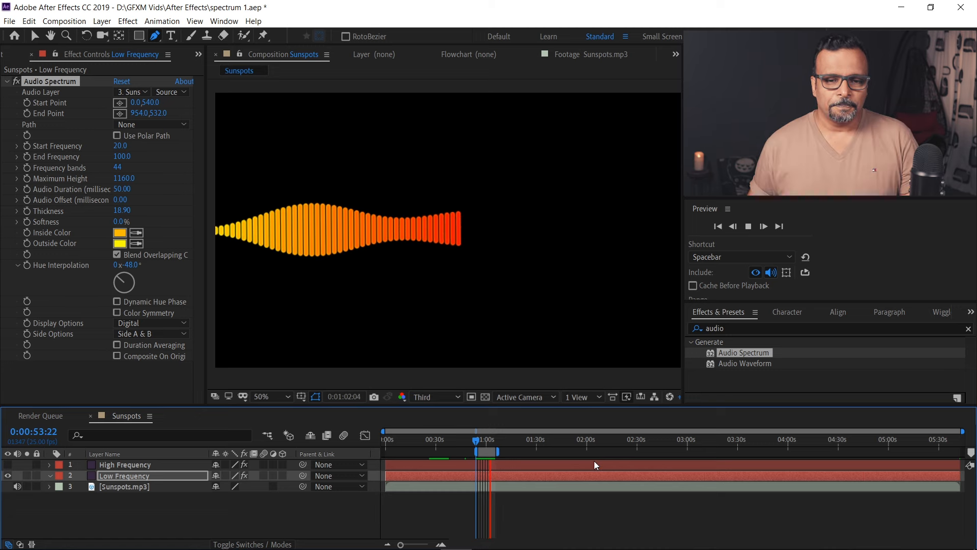
{"action": "key", "text": "space"}
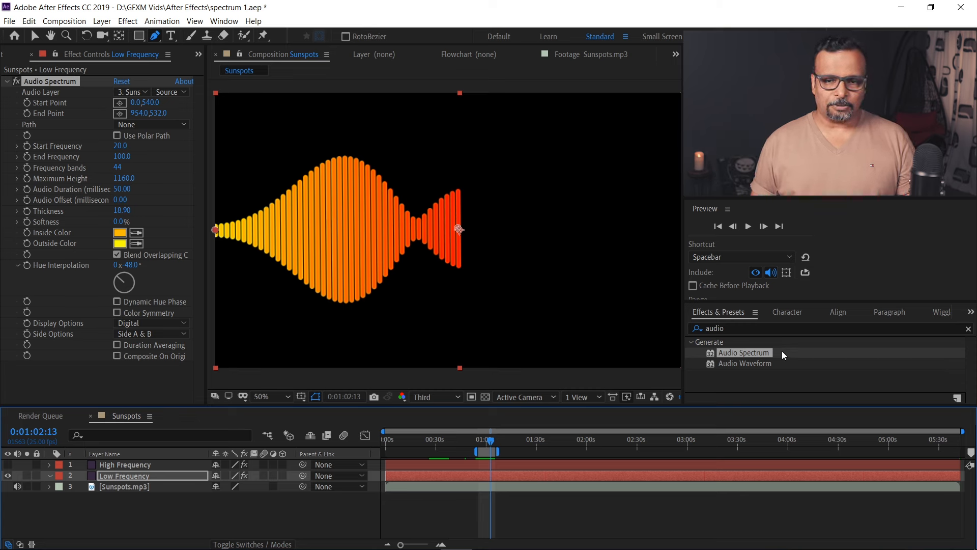
Find the Mirror distort effect and apply it to the Low Frequency layer.
{"action": "left_click", "coordinate": [724, 329]}
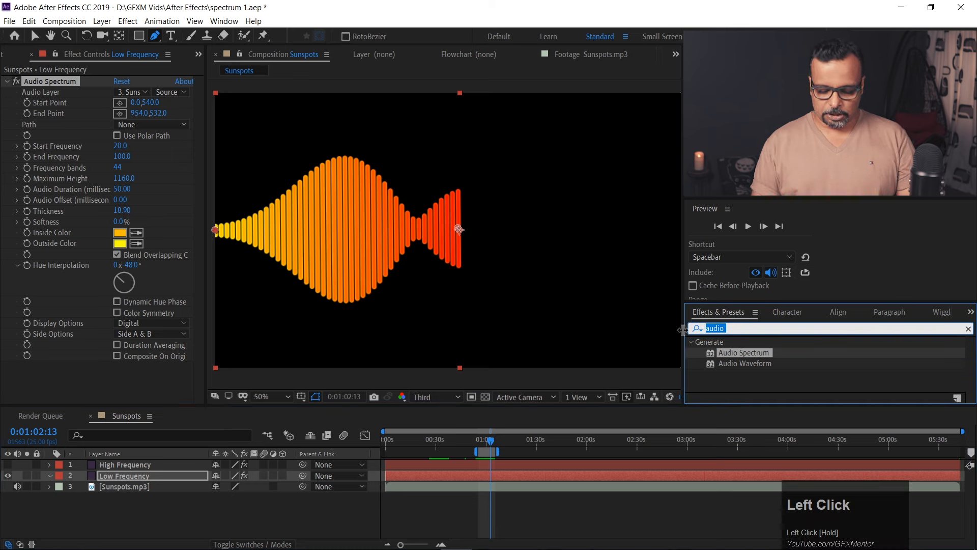
{"action": "type", "text": "mi"}
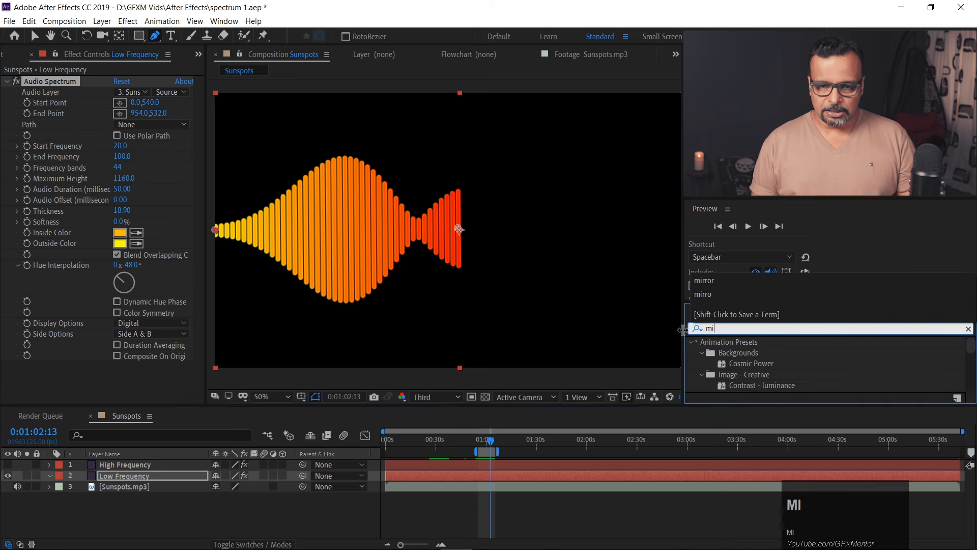
{"action": "type", "text": "r"}
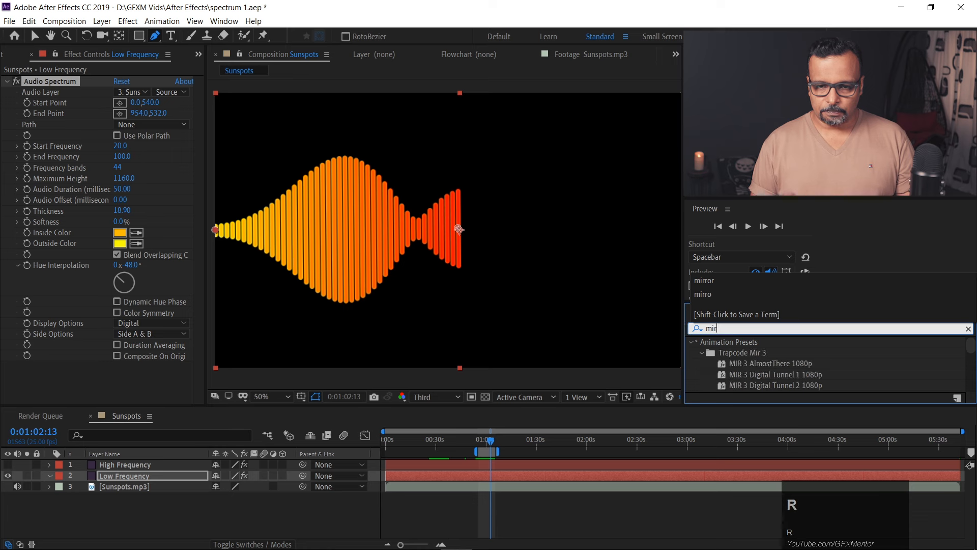
{"action": "type", "text": "ro"}
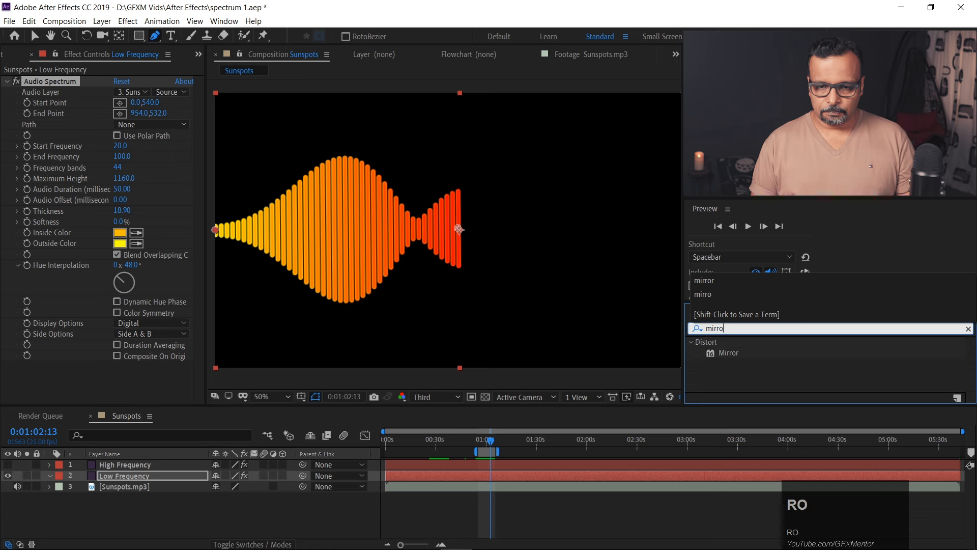
{"action": "left_click_drag", "start_coordinate": [728, 353], "coordinate": [450, 306]}
{"action": "left_click_drag", "start_coordinate": [393, 250], "coordinate": [393, 250]}
Move the Mirror effect's reflection center to the middle of the frame at 957, 538, and preview the animation.
{"action": "key", "text": "v"}
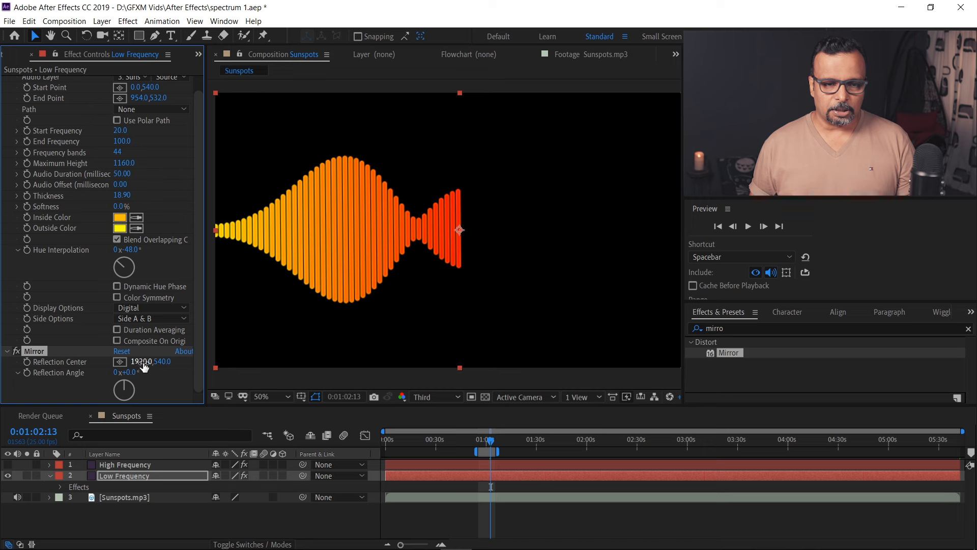
{"action": "left_click", "coordinate": [121, 361]}
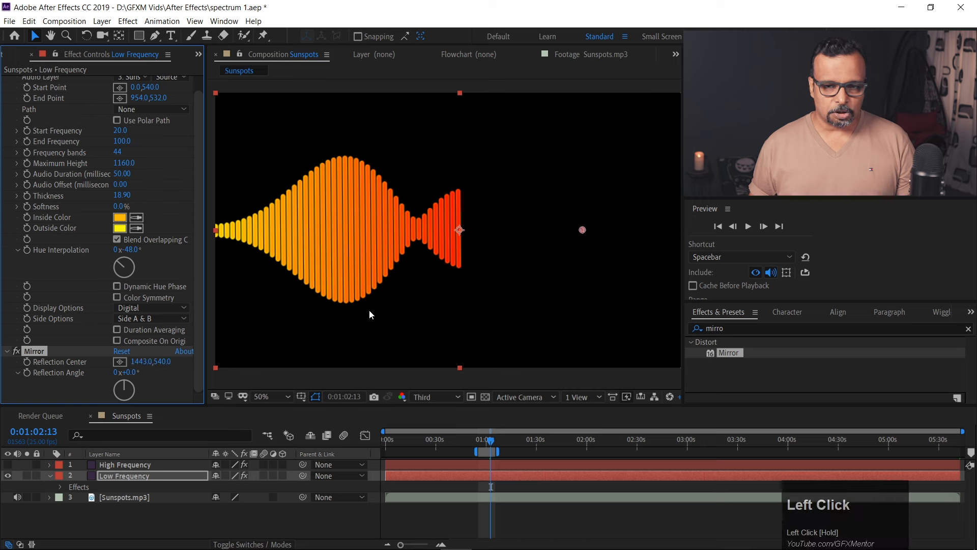
{"action": "left_click_drag", "start_coordinate": [582, 230], "coordinate": [459, 231]}
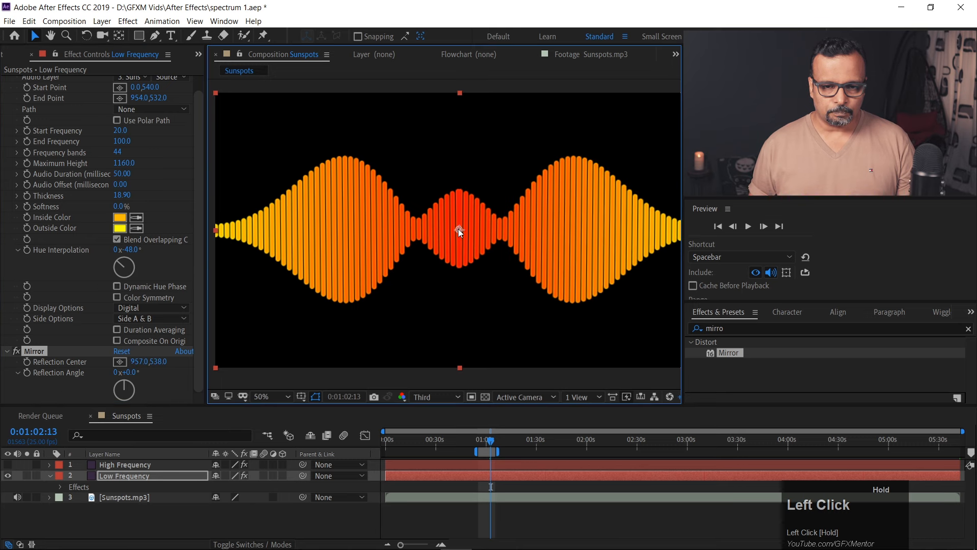
{"action": "key", "text": "space"}
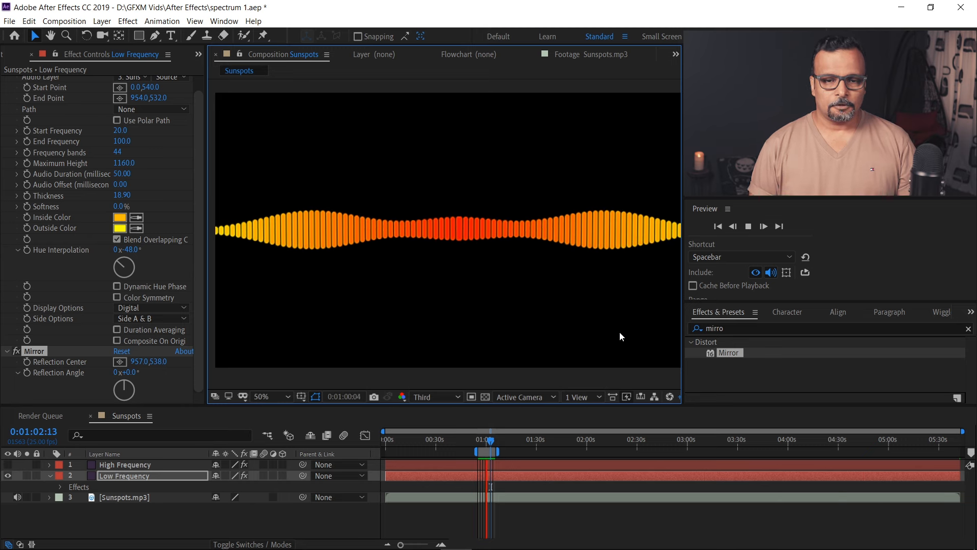
{"action": "key", "text": "space"}
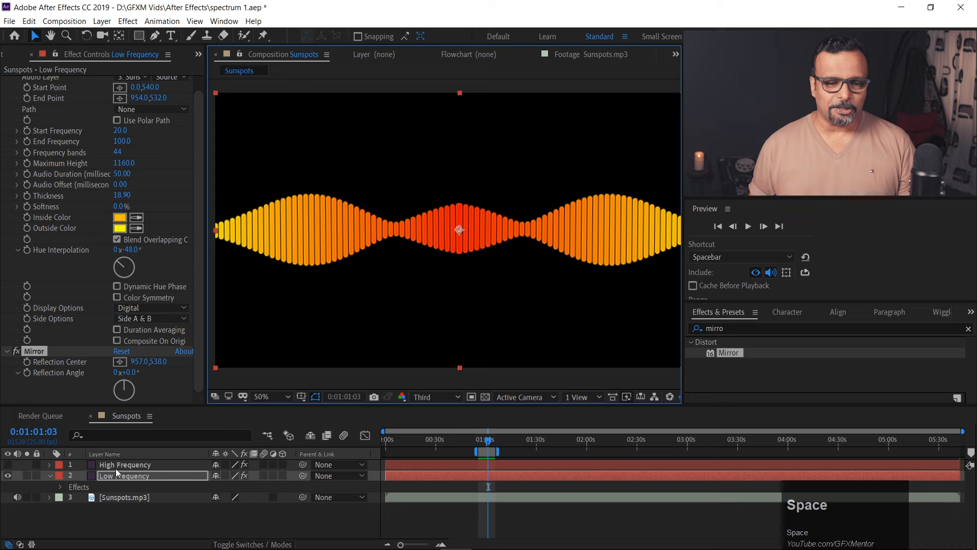
Duplicate the Low Frequency layer and select the copy.
{"action": "left_click", "coordinate": [116, 466]}
{"action": "left_click", "coordinate": [156, 475]}
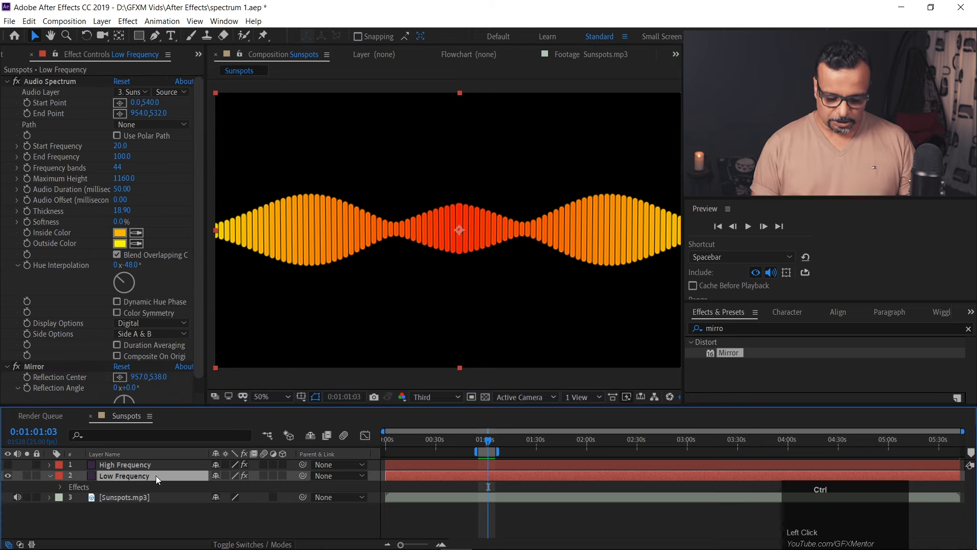
{"action": "key", "text": "ctrl+d"}
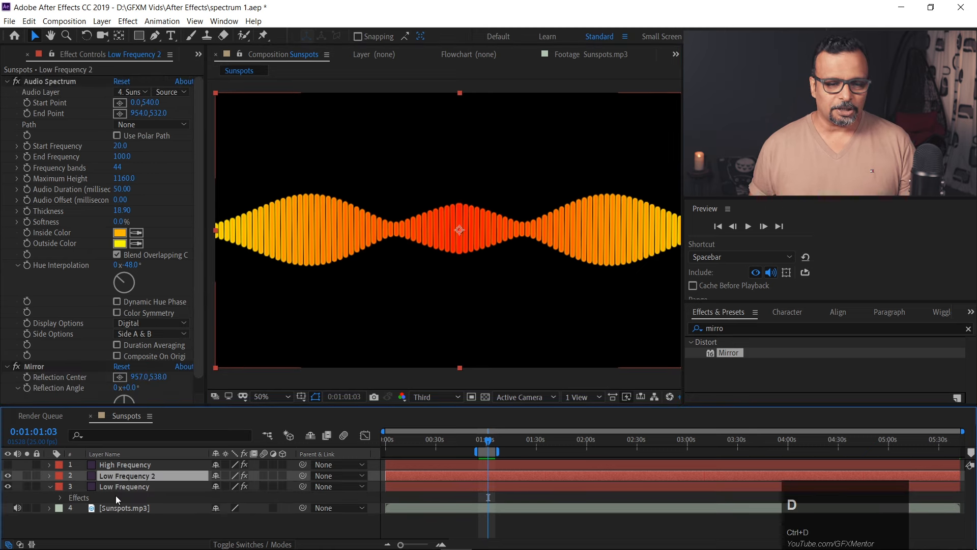
{"action": "left_click", "coordinate": [115, 475]}
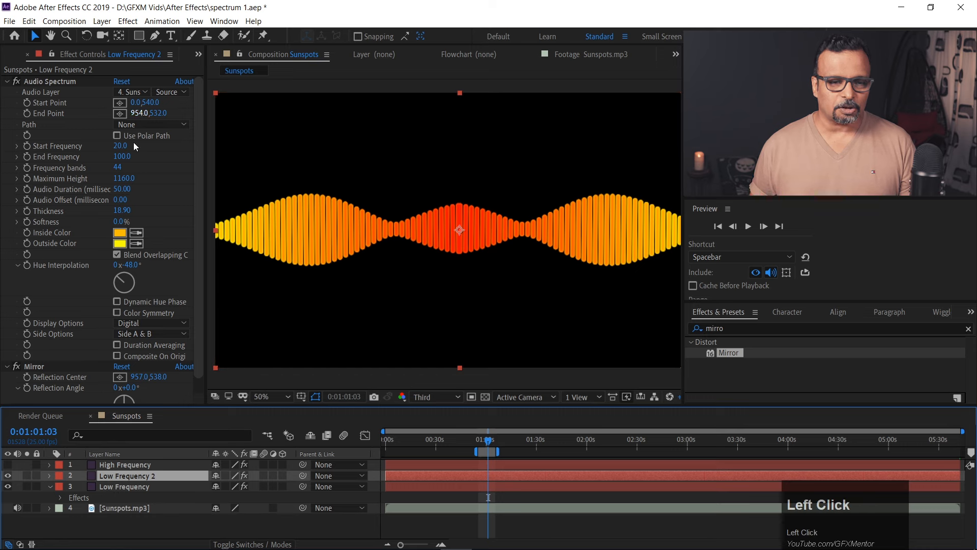
Set the inside and outside spectrum colors of Low Frequency 2 to white (FFFFFF).
{"action": "left_click", "coordinate": [120, 233]}
{"action": "left_click", "coordinate": [163, 157]}
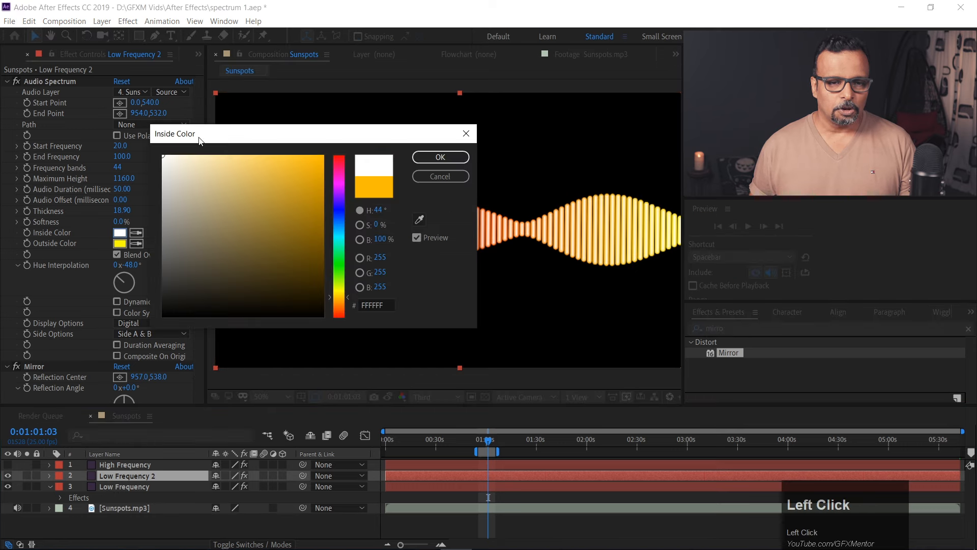
{"action": "left_click", "coordinate": [439, 157]}
{"action": "left_click", "coordinate": [120, 243]}
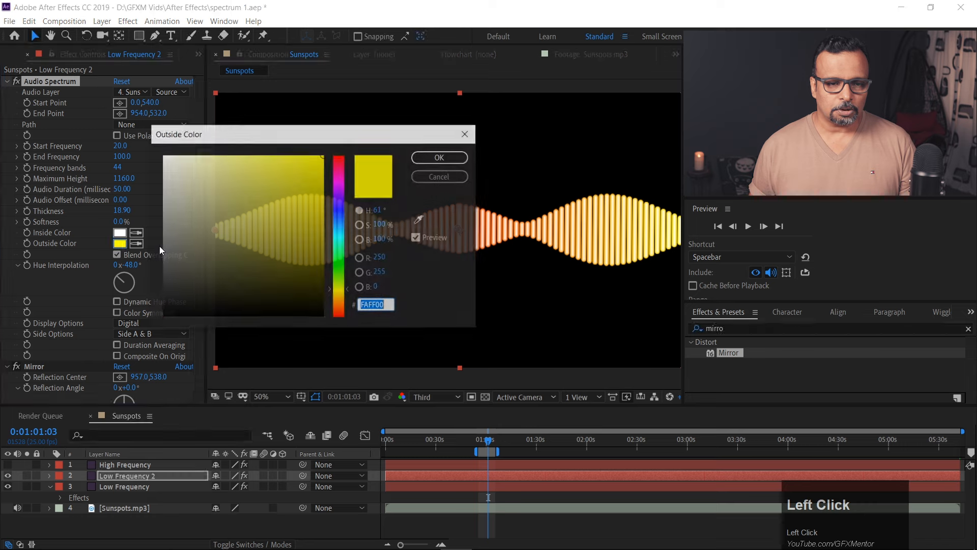
{"action": "left_click_drag", "start_coordinate": [182, 172], "coordinate": [165, 155]}
{"action": "left_click", "coordinate": [440, 158]}
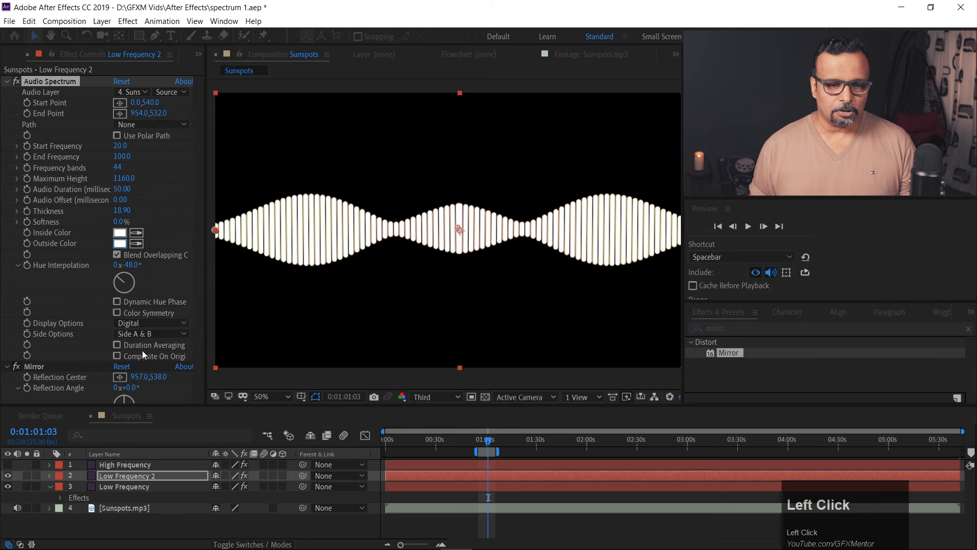
Set the display option of Low Frequency 2 to Analog dots and preview the animation.
{"action": "left_click", "coordinate": [159, 324]}
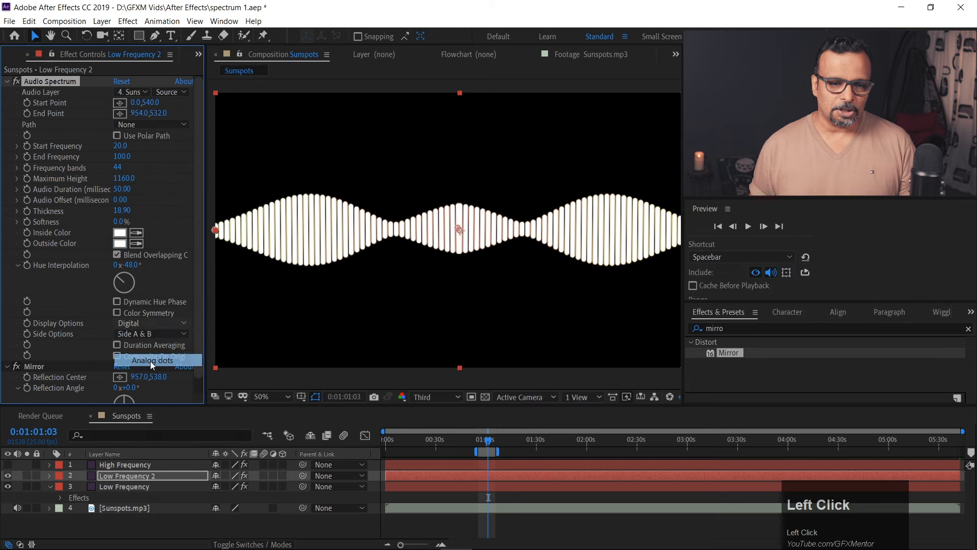
{"action": "key", "text": "space"}
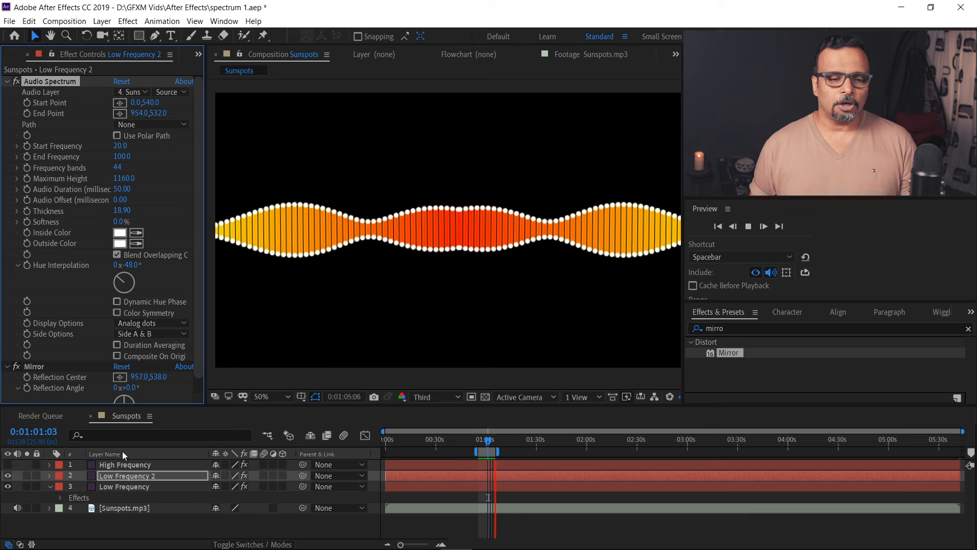
{"action": "key", "text": "space"}
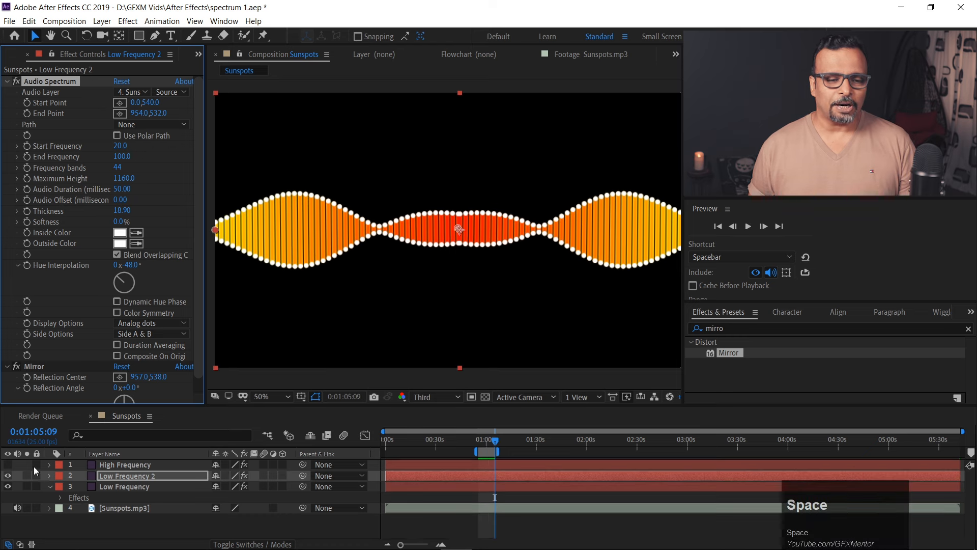
Delete the High Frequency layer and duplicate the Low Frequency 2 layer.
{"action": "left_click", "coordinate": [125, 466]}
{"action": "key", "text": "BackSpace"}
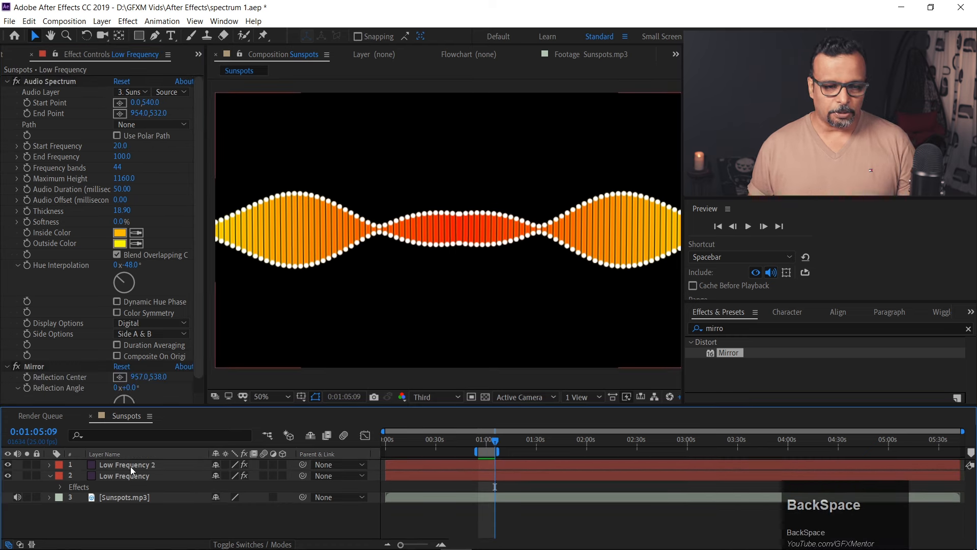
{"action": "left_click", "coordinate": [131, 464]}
{"action": "key", "text": "ctrl+d"}
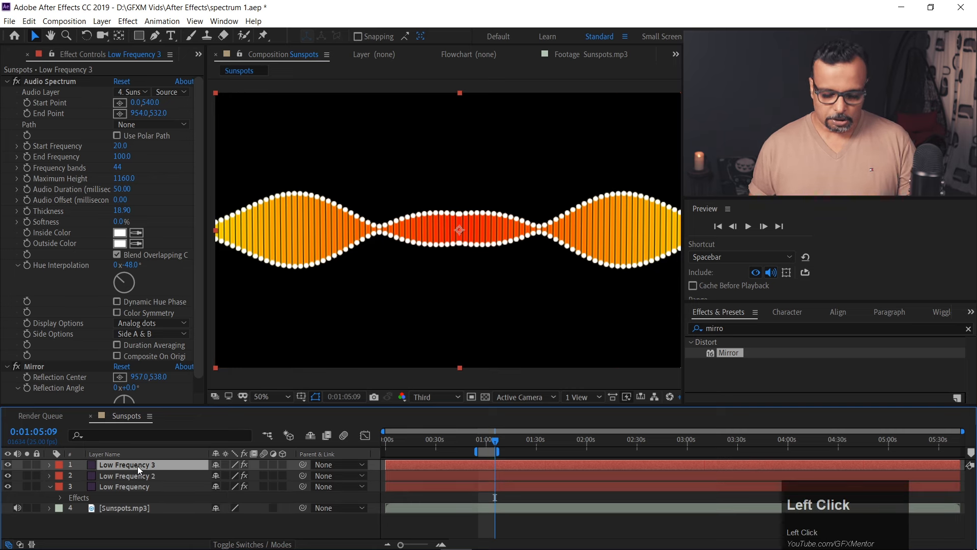
Rename the Low Frequency 3 layer as High freq.
{"action": "key", "text": "Return"}
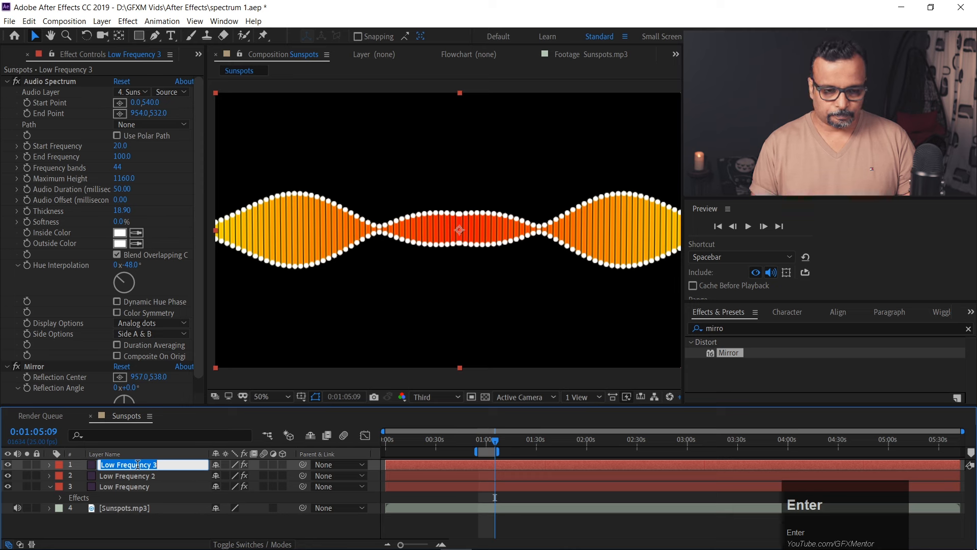
{"action": "type", "text": "High freq"}
{"action": "key", "text": "Return"}
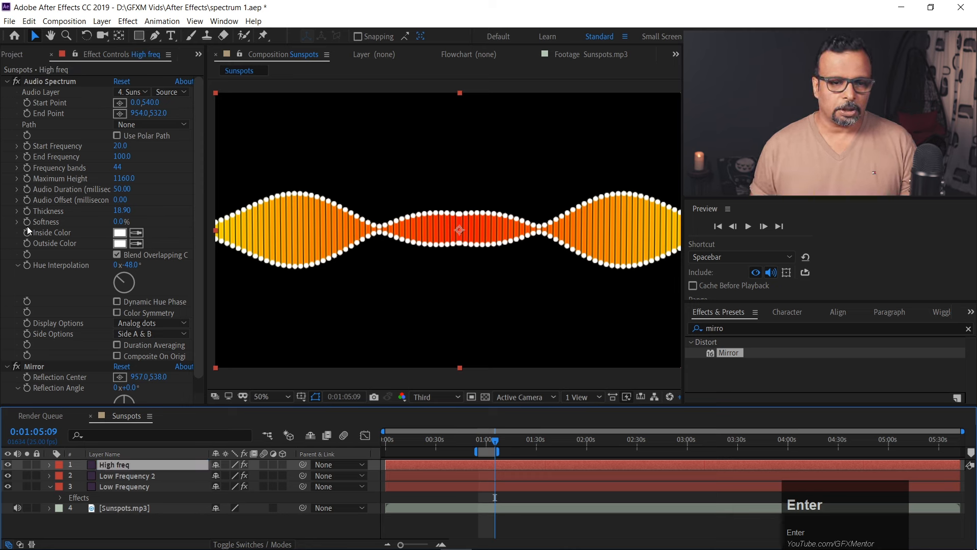
Set the Audio Spectrum start frequency of High freq to 1000 and its end frequency to 2000.
{"action": "left_click", "coordinate": [120, 146]}
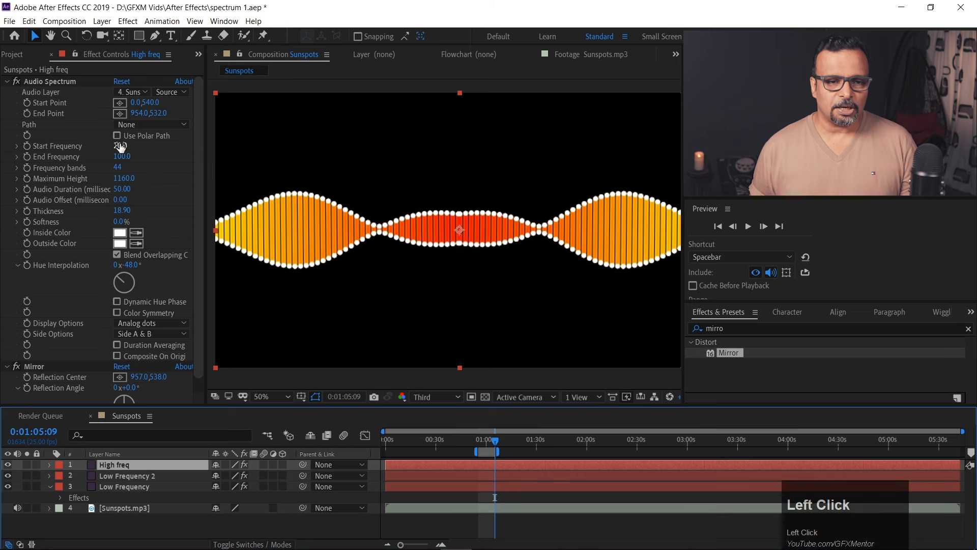
{"action": "left_click", "coordinate": [121, 146]}
{"action": "type", "text": "1000"}
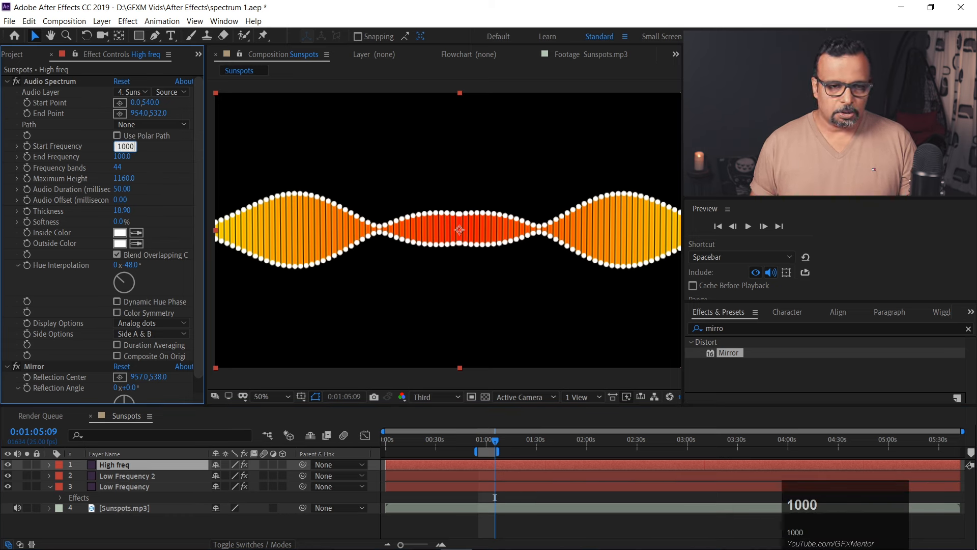
{"action": "key", "text": "Return"}
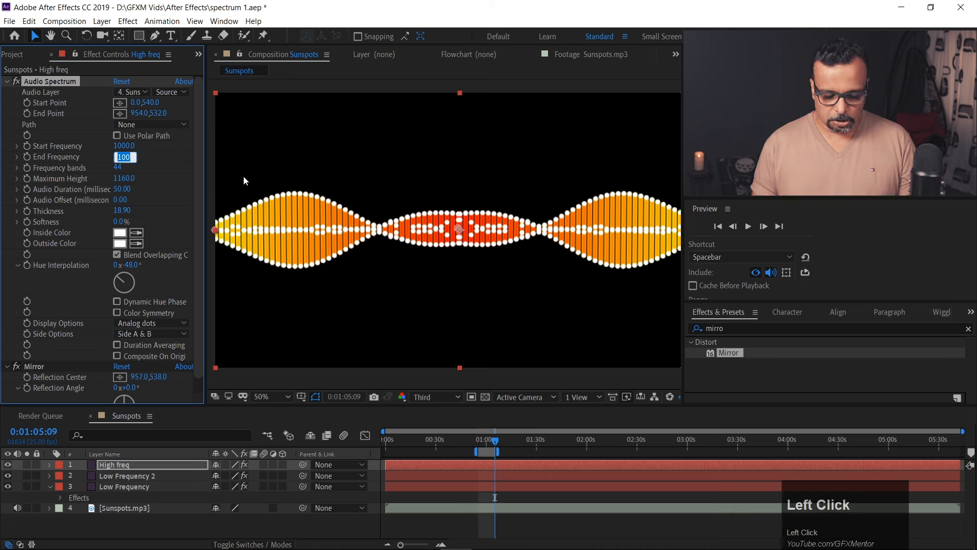
{"action": "type", "text": "2000"}
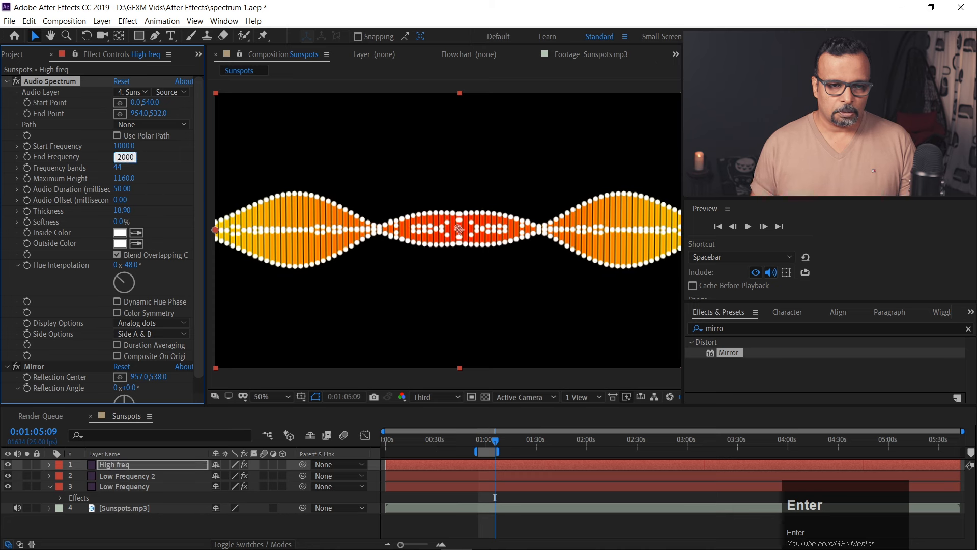
Raise the Audio Spectrum maximum height of High freq to 32000 and preview the animation.
{"action": "left_click", "coordinate": [124, 178]}
{"action": "left_click_drag", "start_coordinate": [124, 177], "coordinate": [441, 163]}
{"action": "key", "text": "space"}
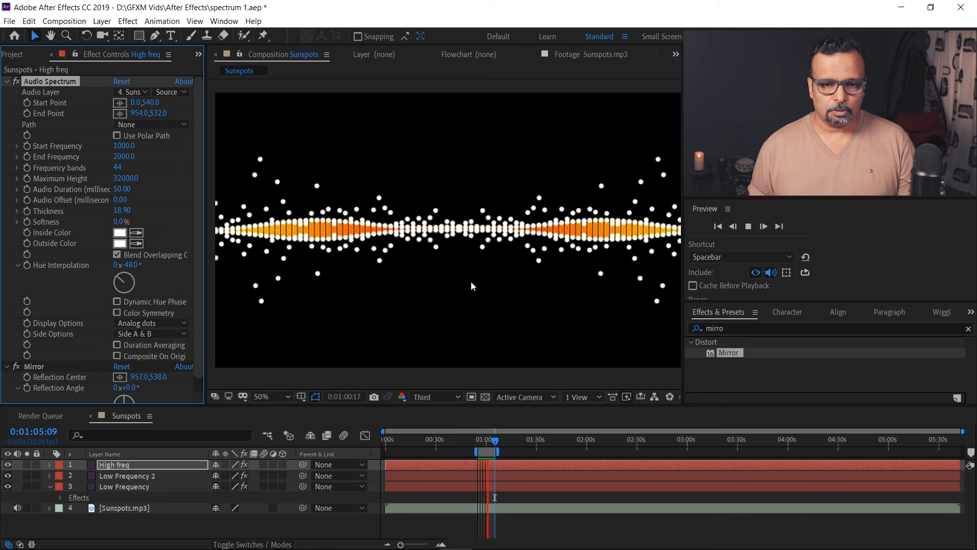
{"action": "key", "text": "space"}
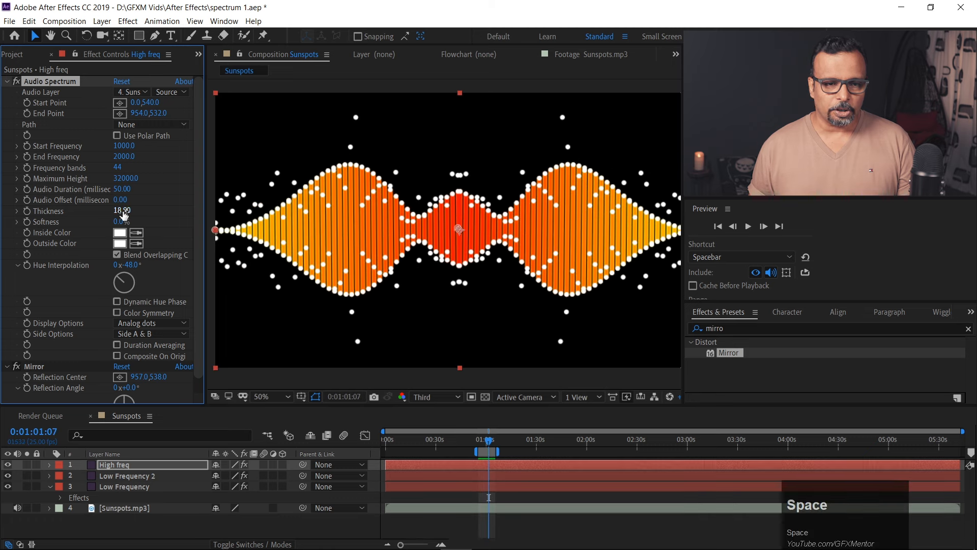
Reduce the thickness of the High freq spectrum dots to 7.80 and preview the animation.
{"action": "left_click_drag", "start_coordinate": [123, 214], "coordinate": [10, 210]}
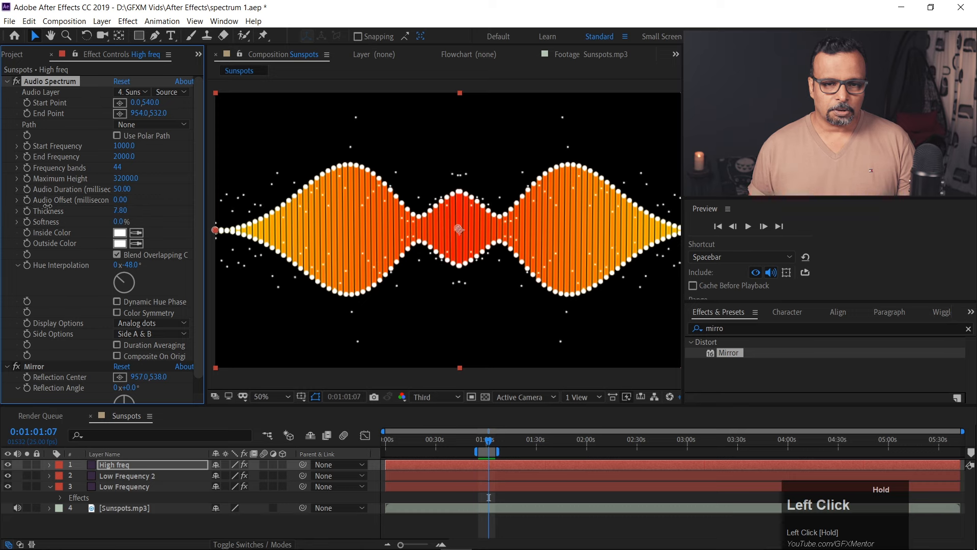
{"action": "key", "text": "space"}
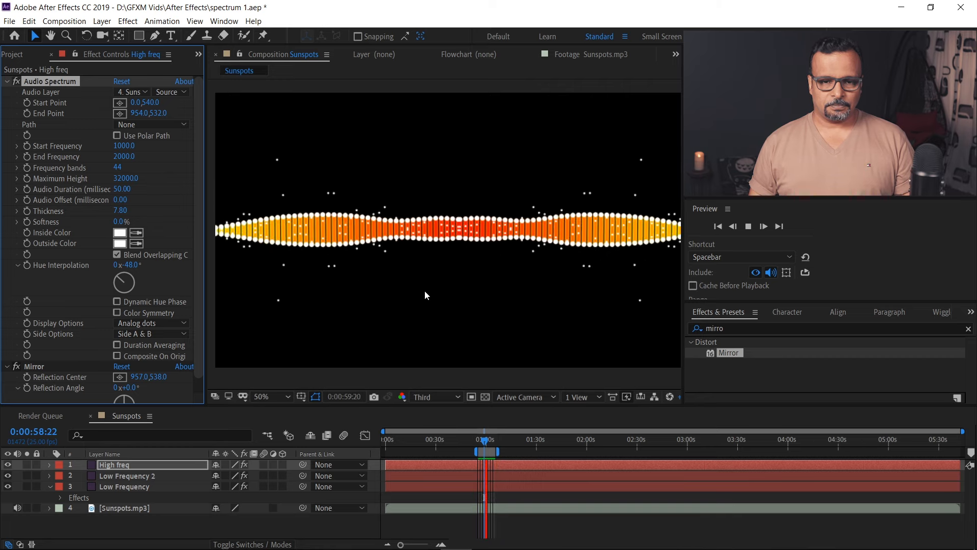
Select the Low Frequency layer to show its Audio Spectrum settings.
{"action": "left_click", "coordinate": [141, 487]}
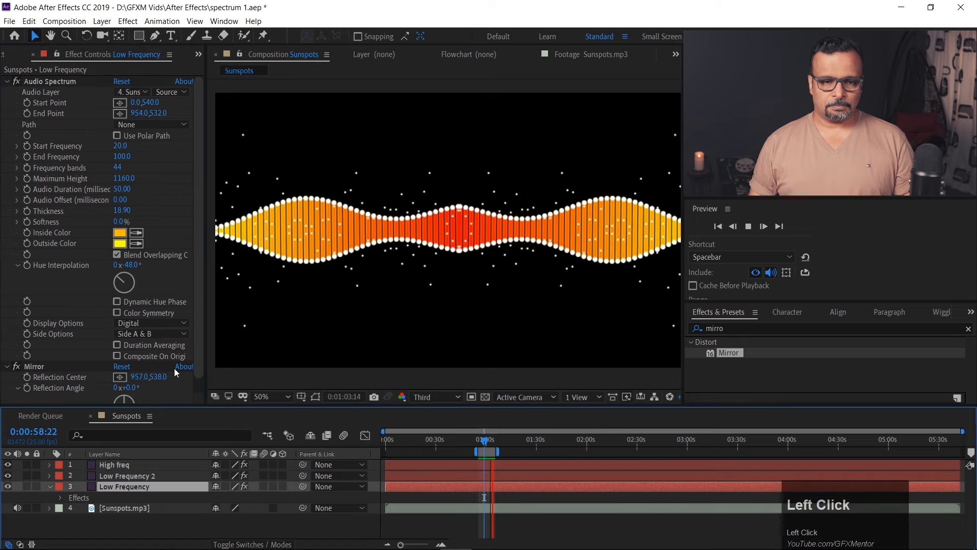